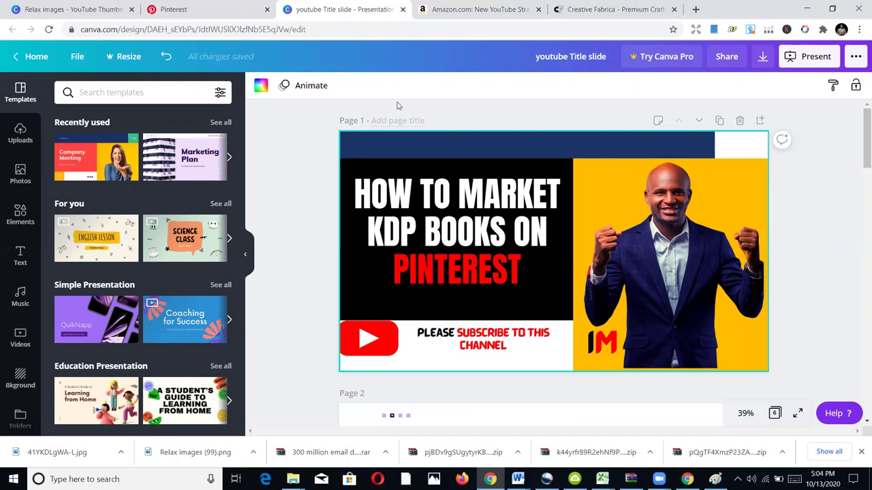
# Step: Switch to Pinterest, go to the home feed and browse the recommended pins
pyautogui.moveTo(218, 5); pyautogui.dragTo(353, 6)
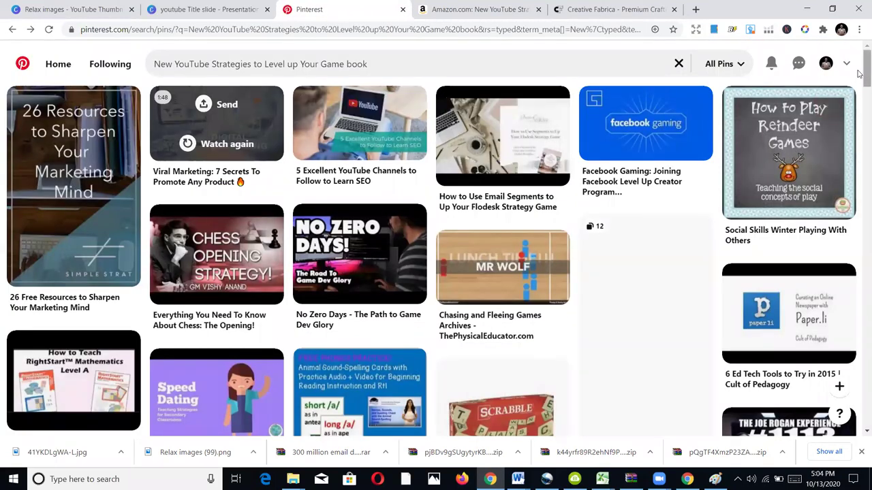
pyautogui.click(59, 65)
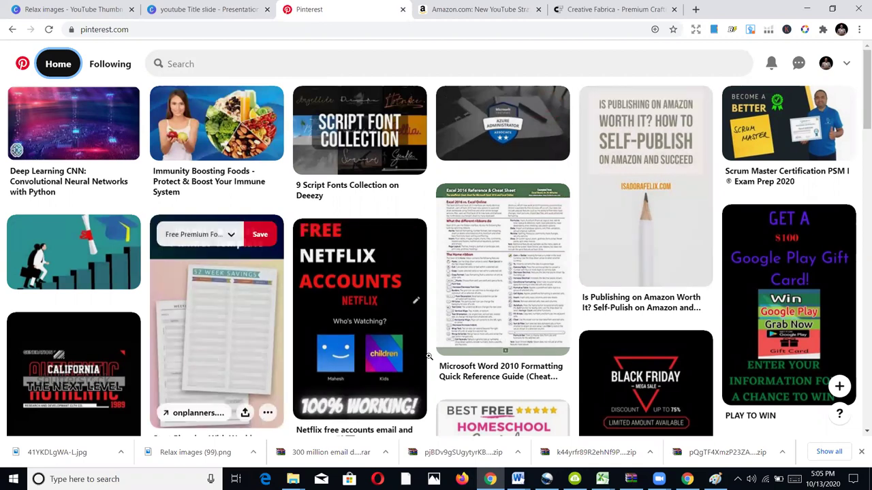
pyautogui.scroll(-10, 754, 352)
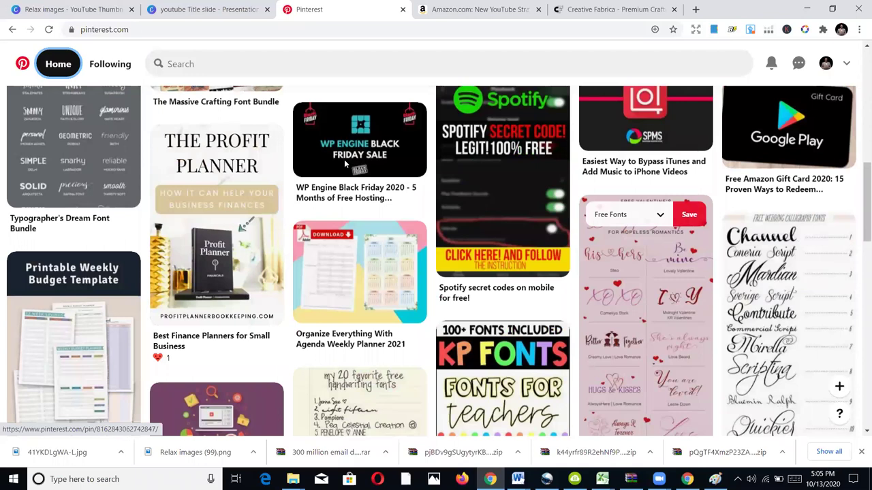
# Step: Open Google in place of the Canva presentation and search for "kdp interior"
pyautogui.click(209, 9)
pyautogui.click(254, 28)
pyautogui.write('google')
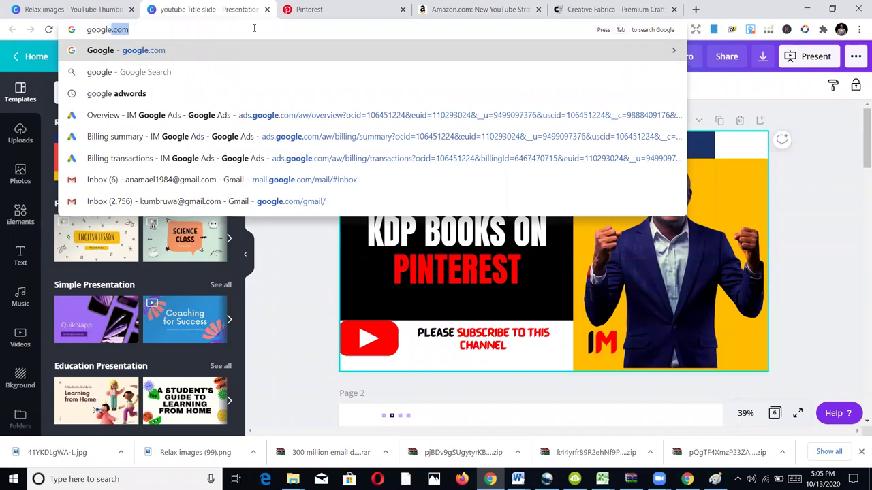
pyautogui.press('Return')
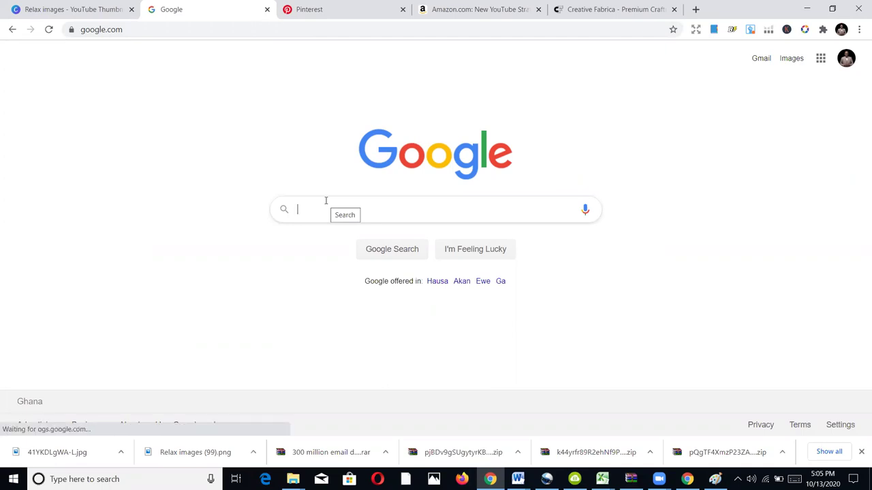
pyautogui.write('kd')
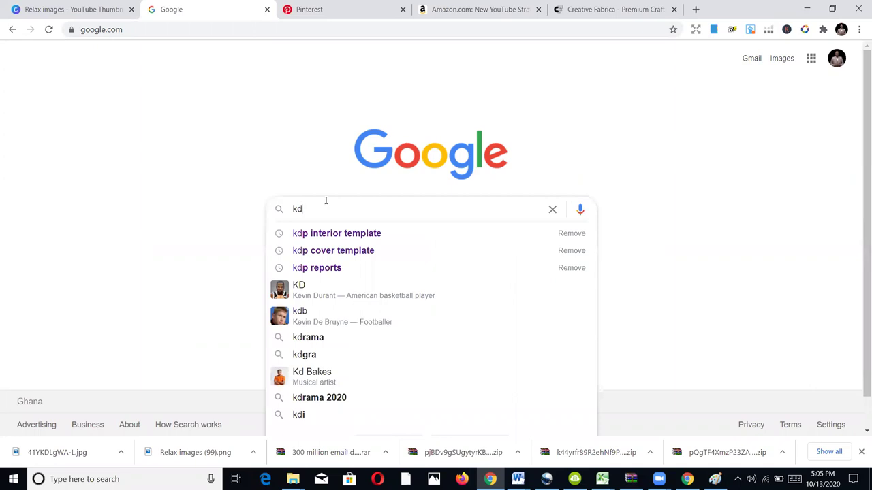
pyautogui.write('p interior')
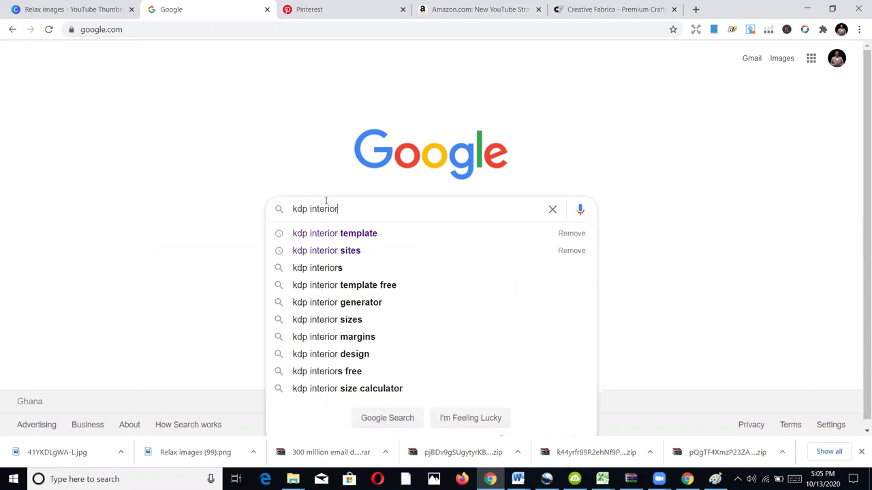
pyautogui.press('Return')
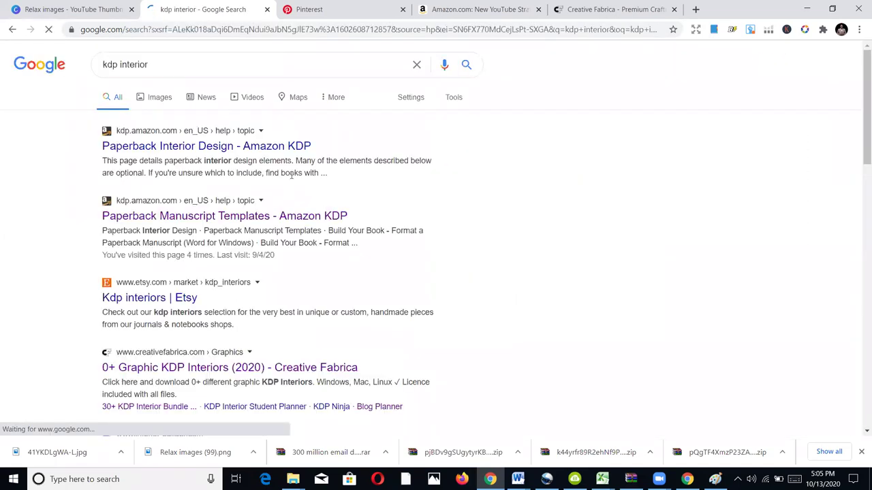
# Step: Open the Pinterest search result for low content KDP interior templates and look through its board sections
pyautogui.scroll(-3, 323, 208)
pyautogui.scroll(-6, 327, 224)
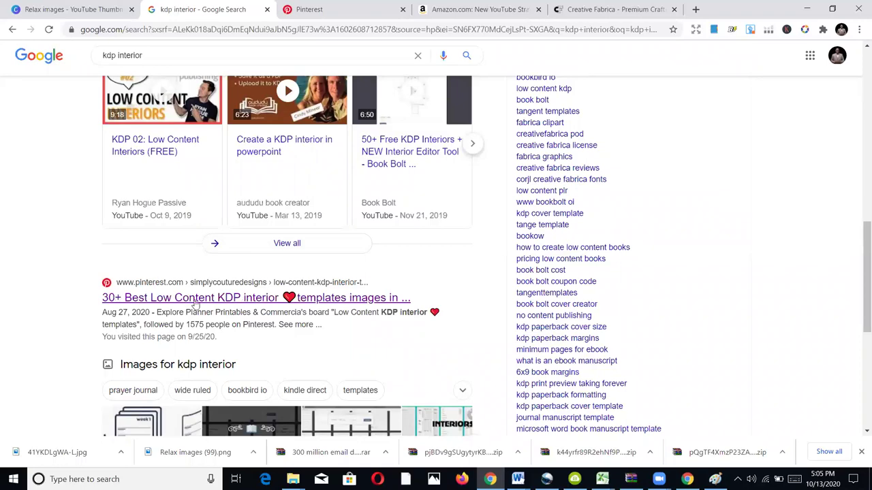
pyautogui.scroll(8, 184, 296)
pyautogui.scroll(3, 209, 292)
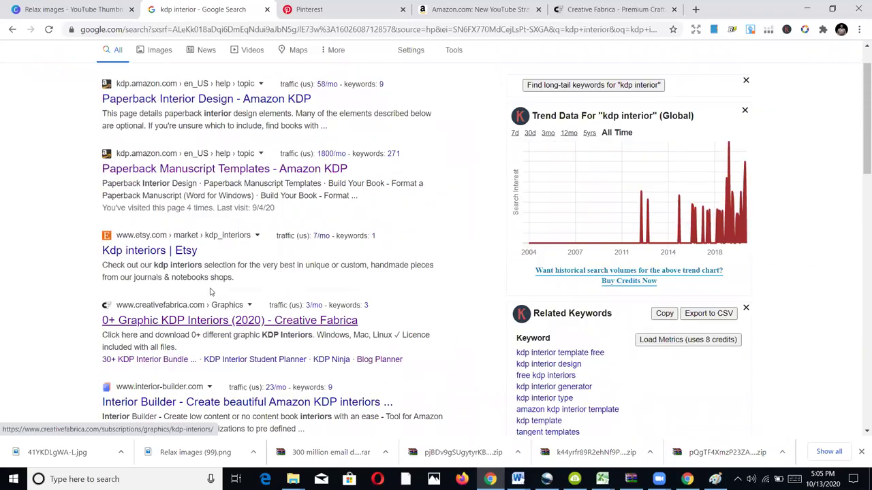
pyautogui.scroll(-6, 231, 265)
pyautogui.scroll(-3, 231, 328)
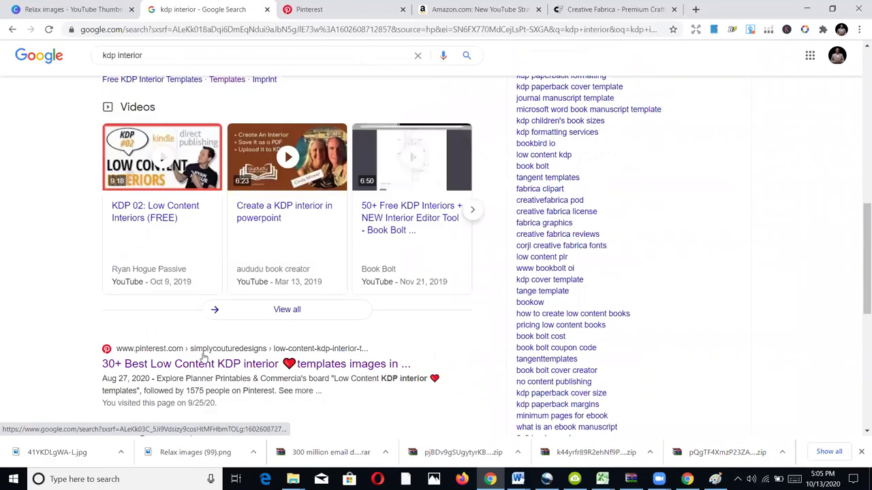
pyautogui.click(294, 270)
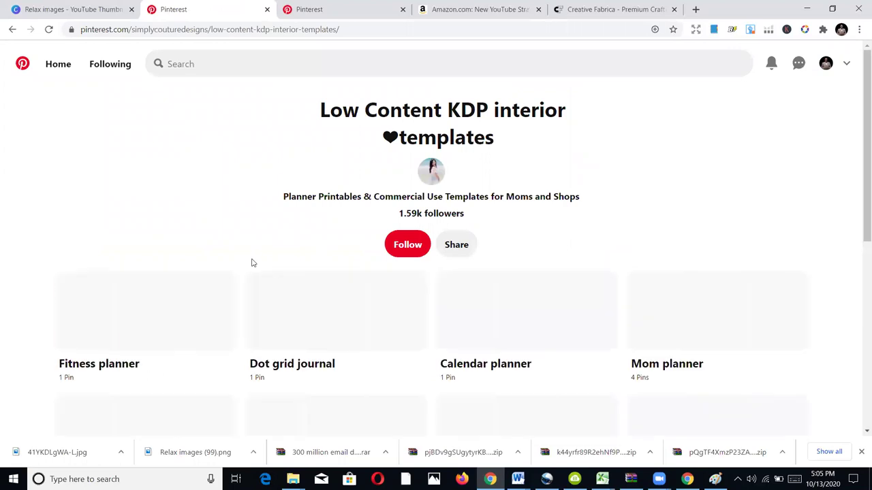
pyautogui.scroll(-2, 252, 264)
pyautogui.scroll(2, 252, 263)
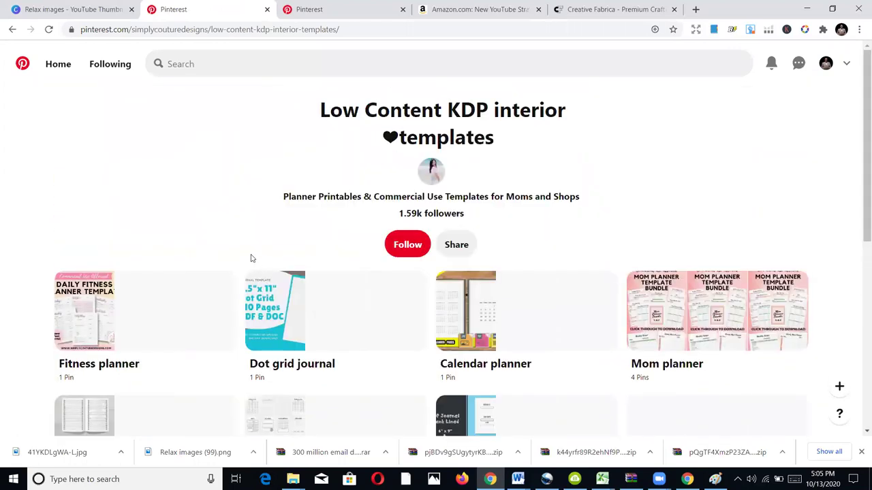
pyautogui.scroll(-3, 251, 258)
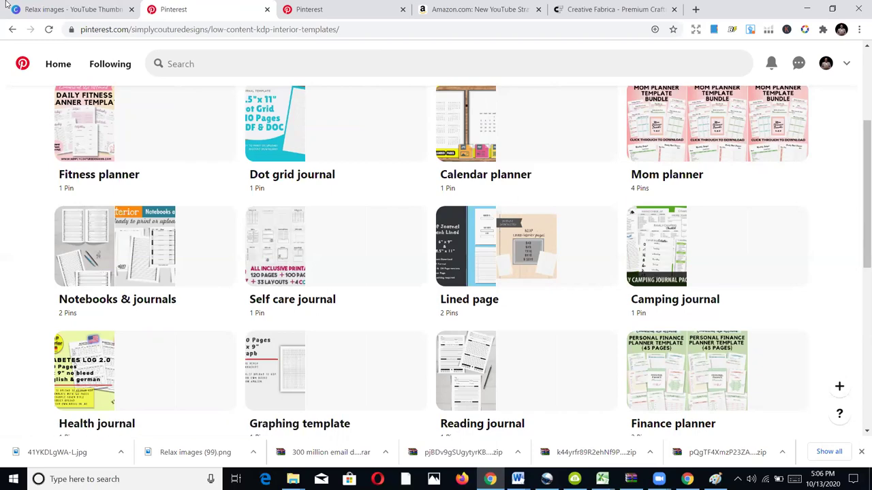
# Step: Return to the other Pinterest page, open the account's own profile and view the options for creating content
pyautogui.click(327, 8)
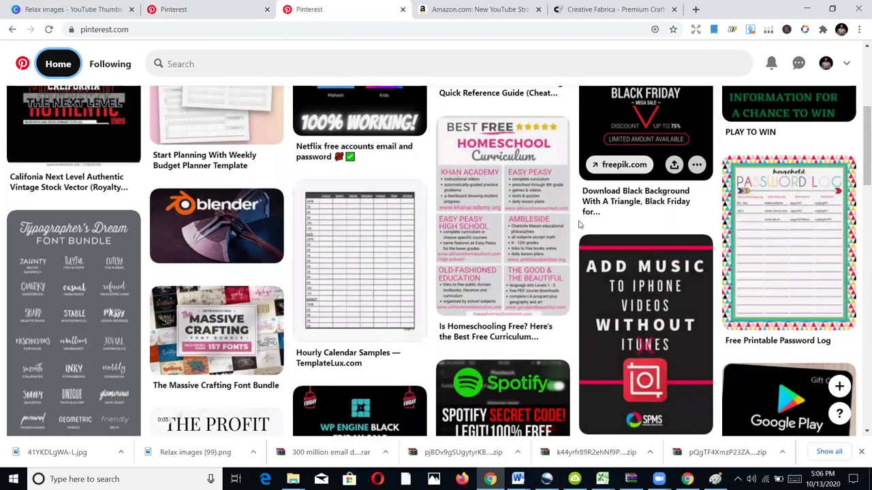
pyautogui.scroll(3, 578, 225)
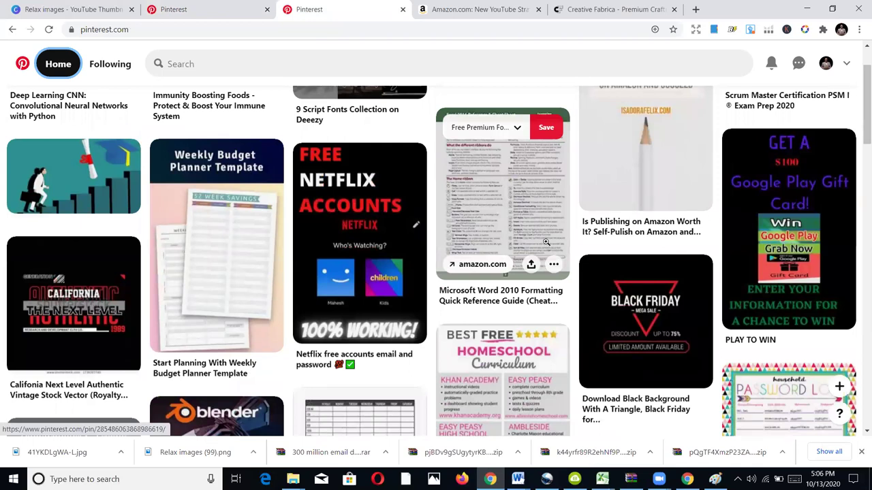
pyautogui.scroll(1, 562, 238)
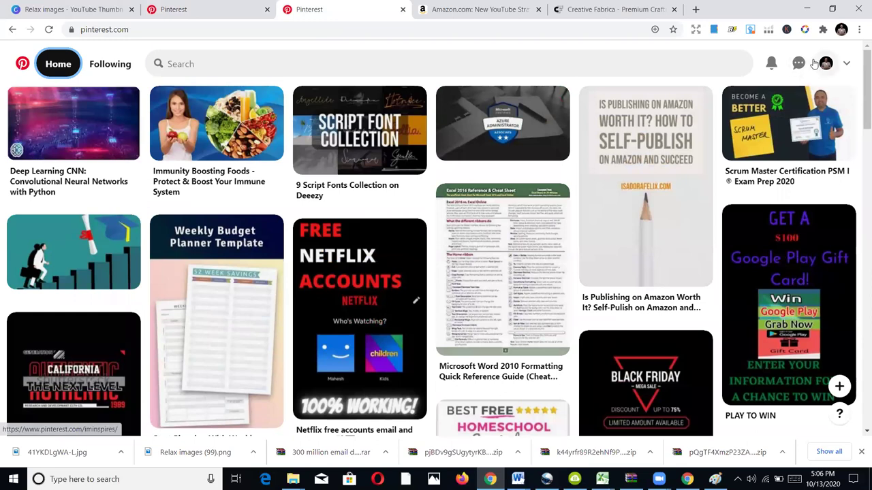
pyautogui.click(825, 64)
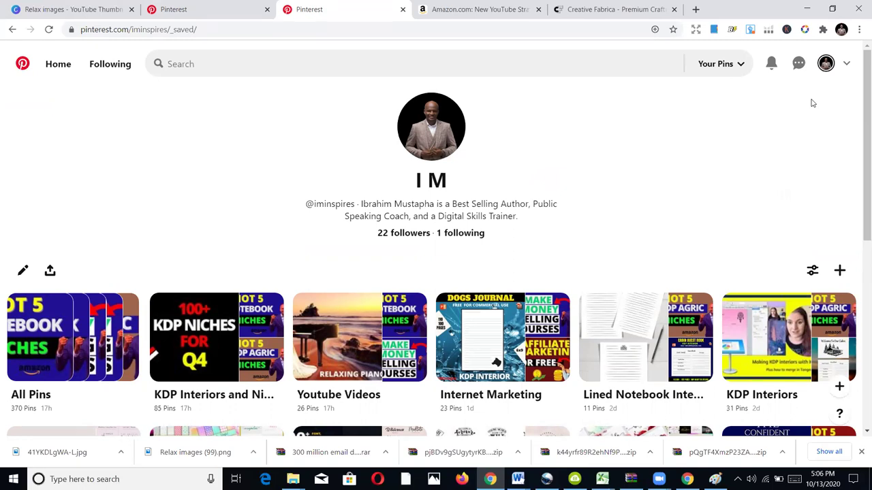
pyautogui.click(840, 273)
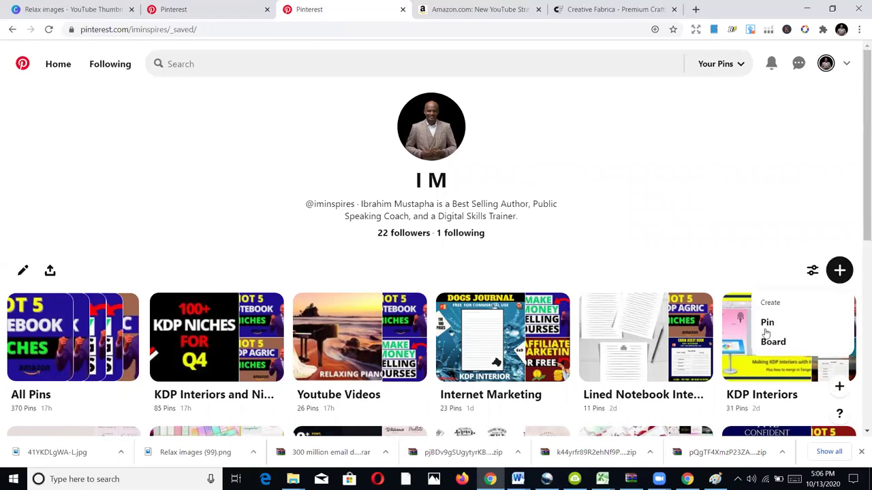
pyautogui.click(742, 171)
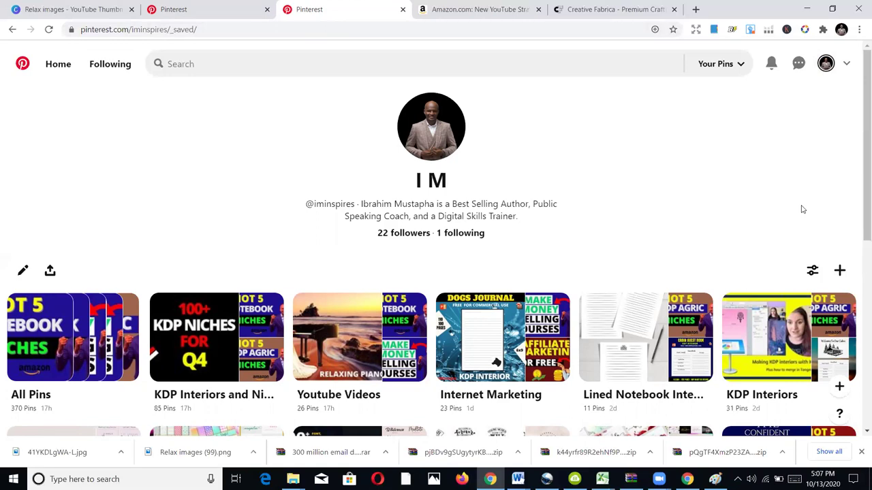
# Step: Look through all the boards saved on the profile, from KDP interiors to fonts, books and journals
pyautogui.scroll(-6, 334, 252)
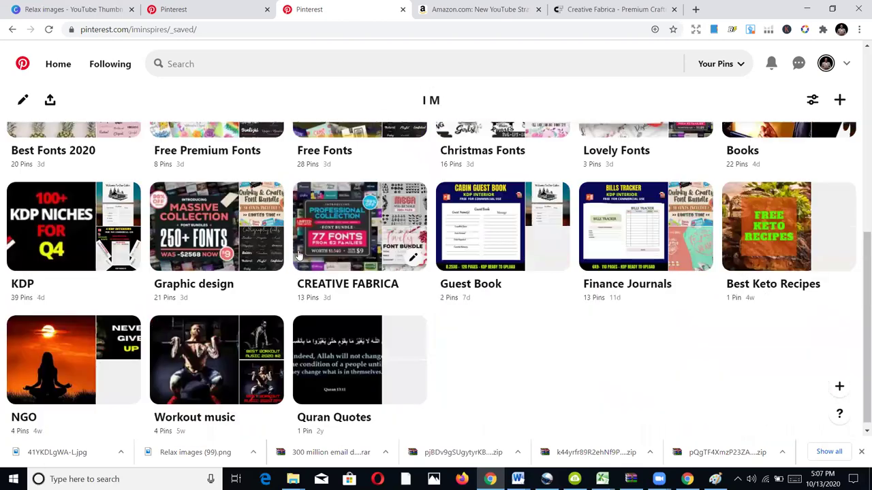
pyautogui.scroll(4, 299, 250)
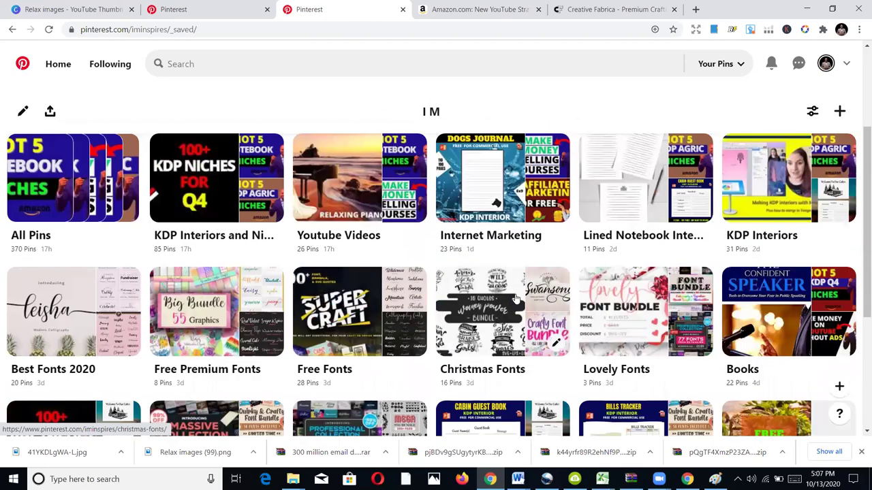
pyautogui.scroll(2, 699, 341)
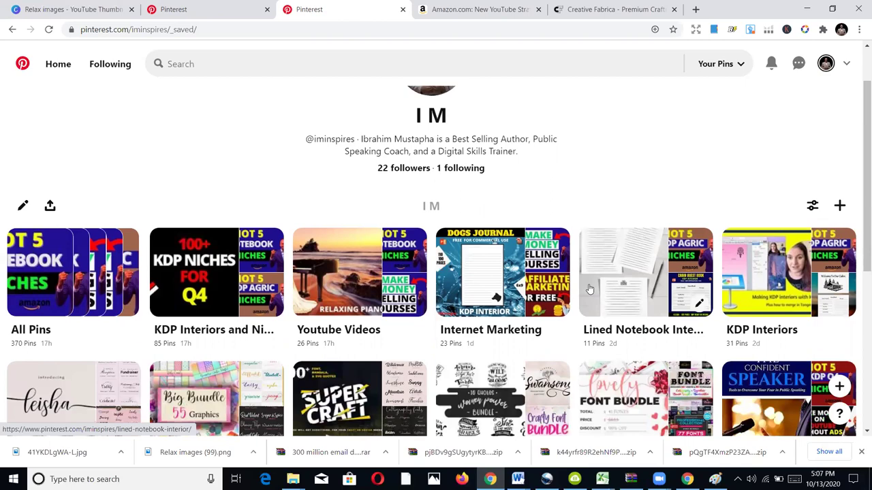
pyautogui.scroll(-2, 862, 345)
pyautogui.scroll(-1, 817, 307)
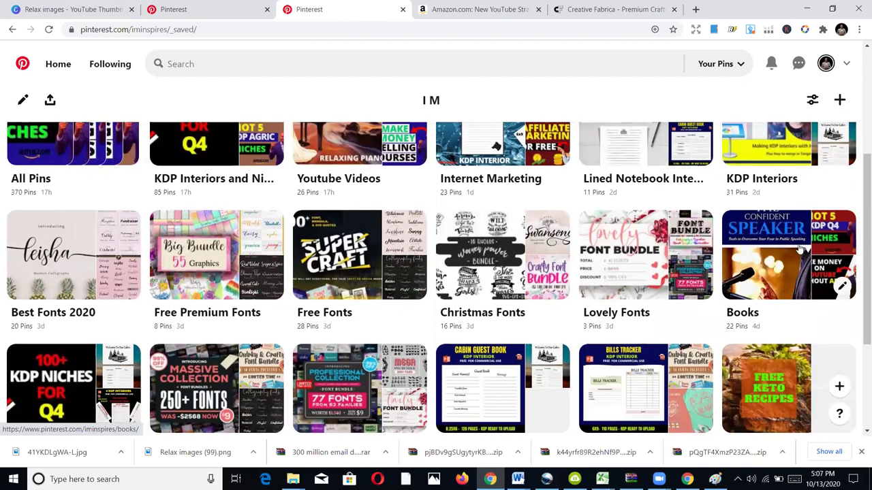
pyautogui.scroll(-2, 320, 261)
pyautogui.scroll(5, 333, 243)
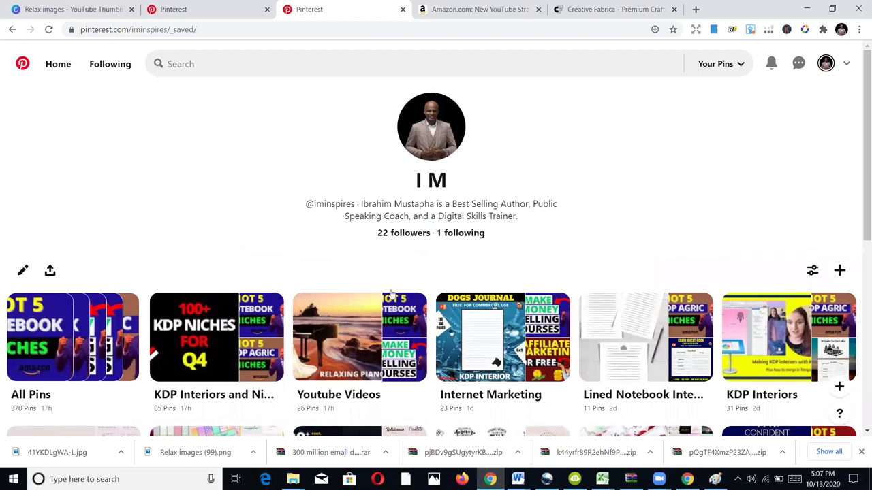
pyautogui.scroll(-3, 159, 259)
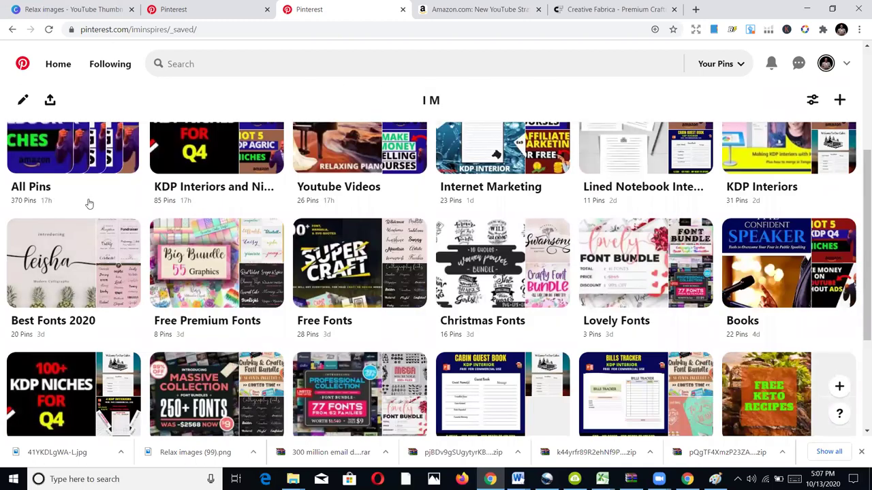
pyautogui.scroll(-1, 277, 227)
pyautogui.scroll(4, 516, 263)
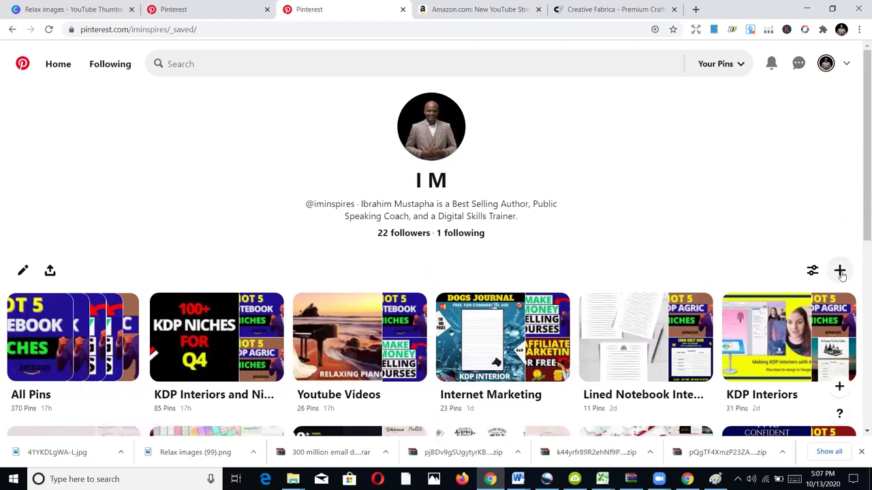
# Step: Start creating a new board from the profile, ready to enter its name
pyautogui.click(840, 272)
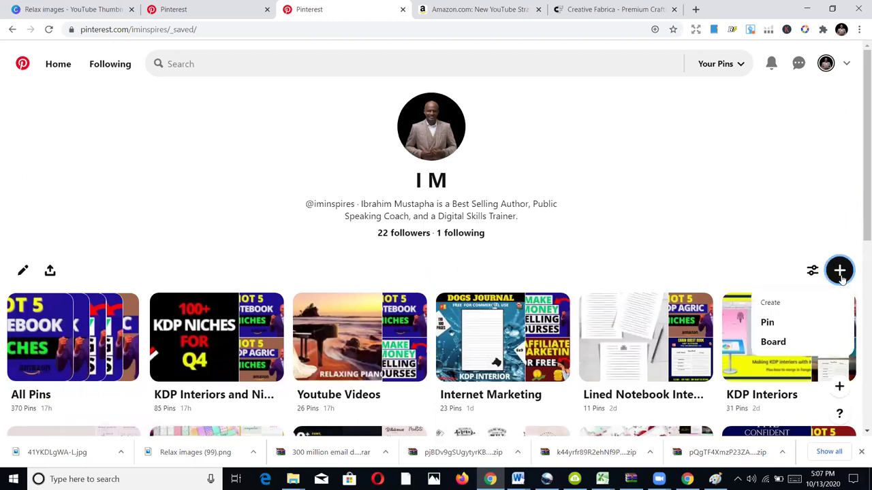
pyautogui.click(819, 352)
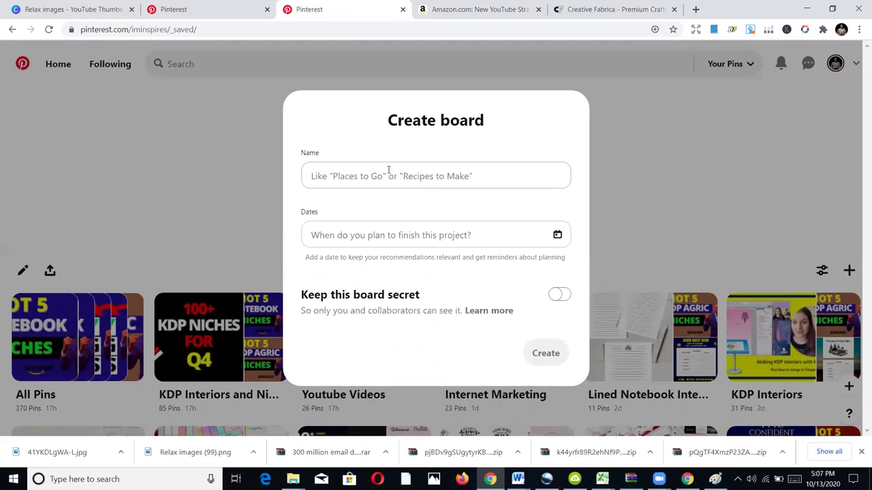
pyautogui.click(383, 178)
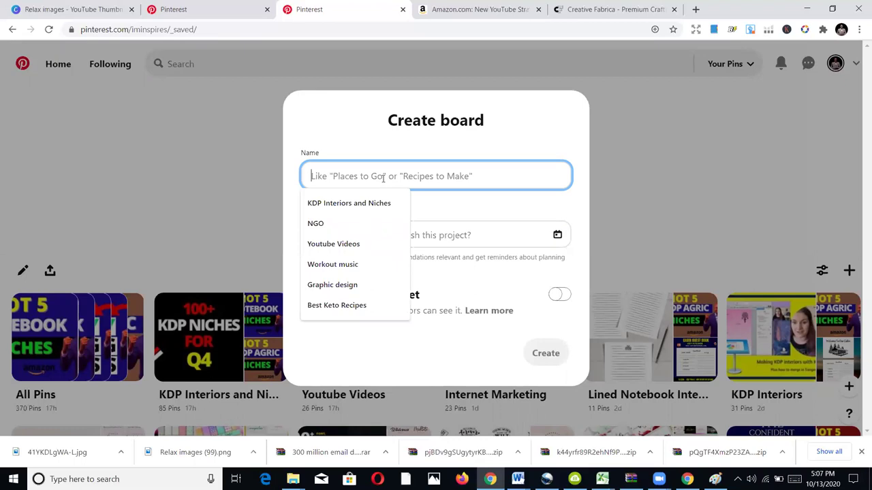
pyautogui.write('Amazon KDp')
pyautogui.press('BackSpace')
pyautogui.press('BackSpace')
pyautogui.press('BackSpace')
pyautogui.press('BackSpace')
pyautogui.press('BackSpace')
pyautogui.press('BackSpace')
pyautogui.press('BackSpace')
pyautogui.press('BackSpace')
pyautogui.press('BackSpace')
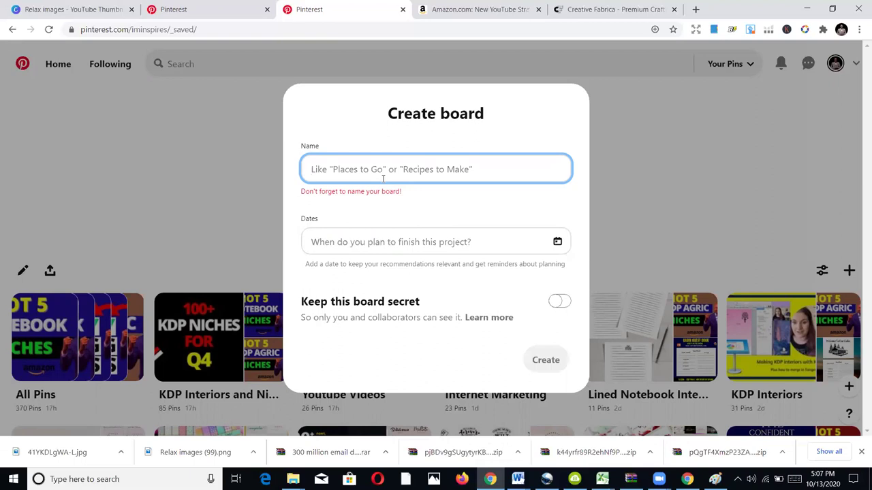
# Step: Name the new board "Log Books" and create it without a date, leaving it public
pyautogui.write('LogBooks')
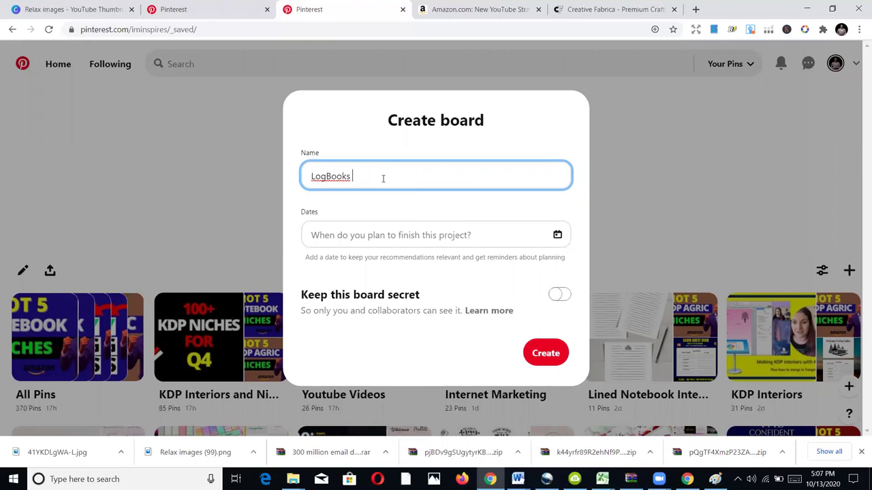
pyautogui.click(327, 175)
pyautogui.click(546, 353)
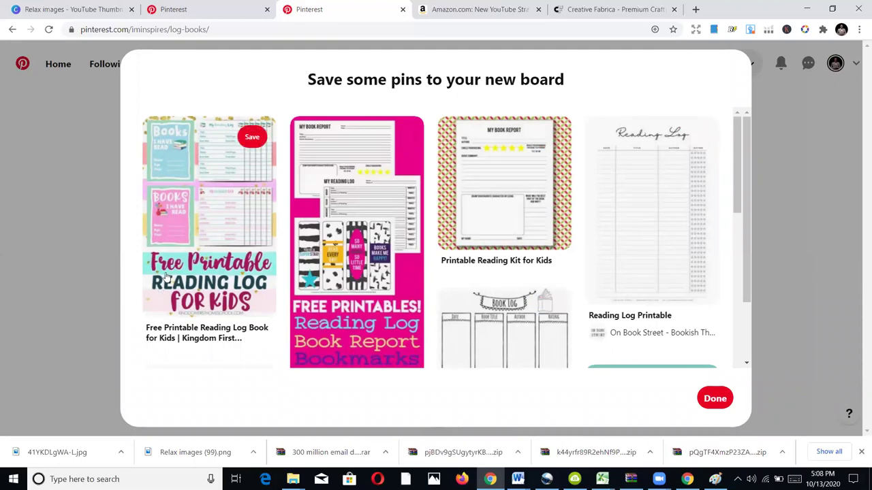
# Step: Dismiss the suggested pins without saving any and return to the profile's boards
pyautogui.click(825, 186)
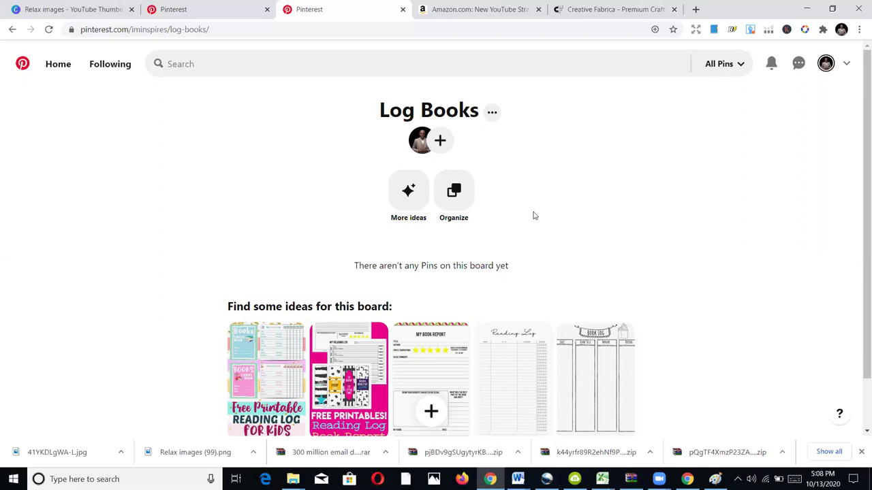
pyautogui.click(824, 71)
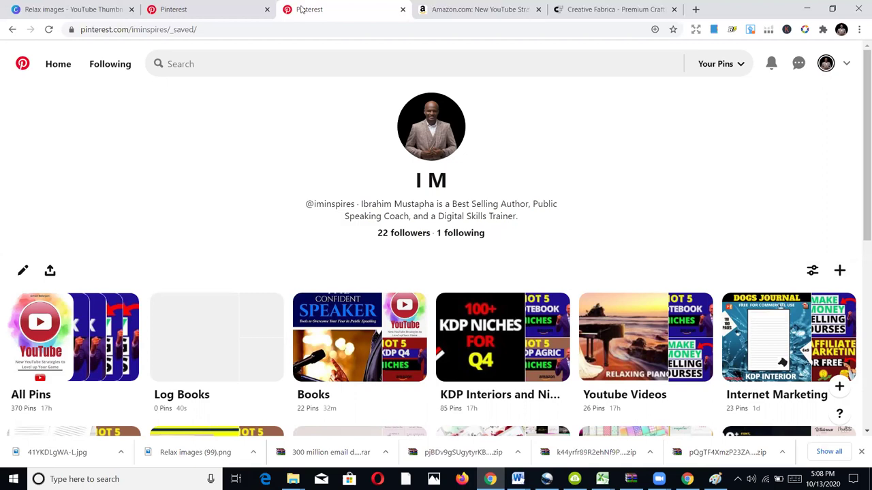
# Step: Switch to Amazon and search all departments for "notebook"
pyautogui.click(460, 7)
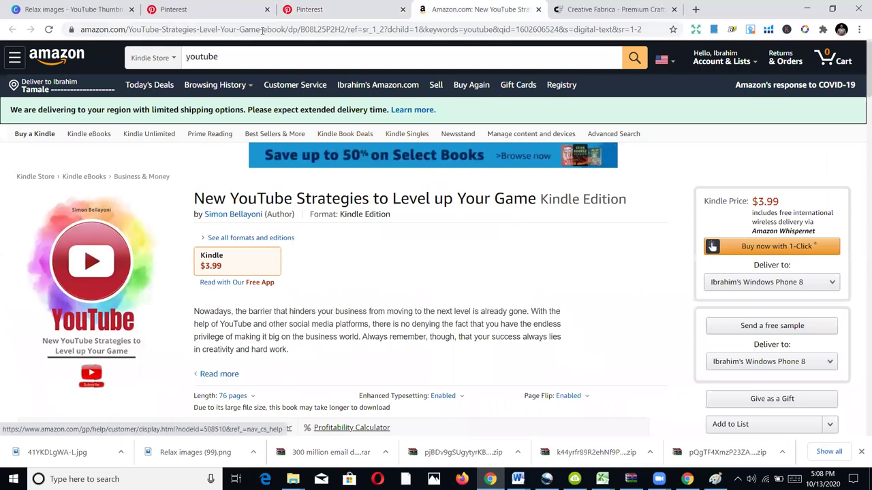
pyautogui.click(176, 58)
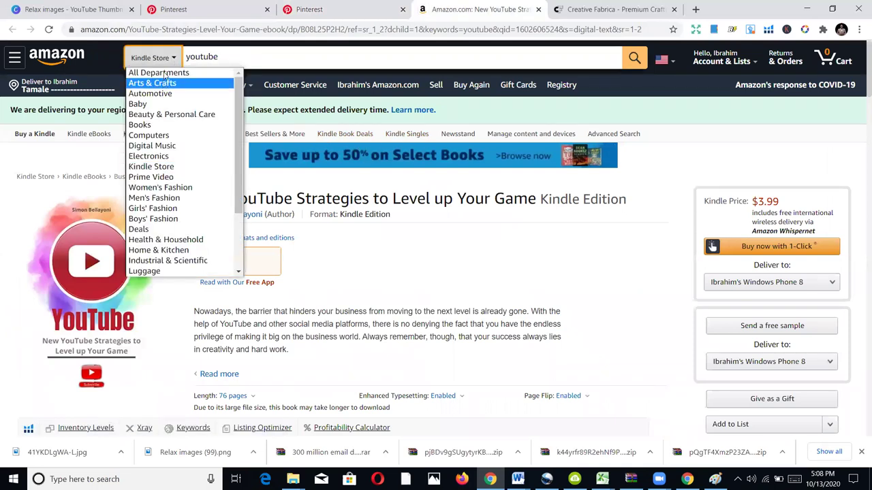
pyautogui.click(154, 72)
pyautogui.doubleClick(276, 56)
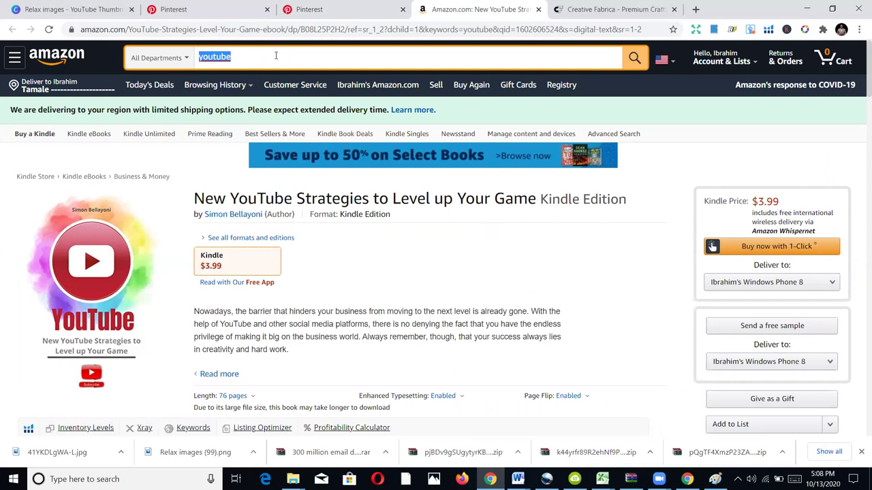
pyautogui.write('note')
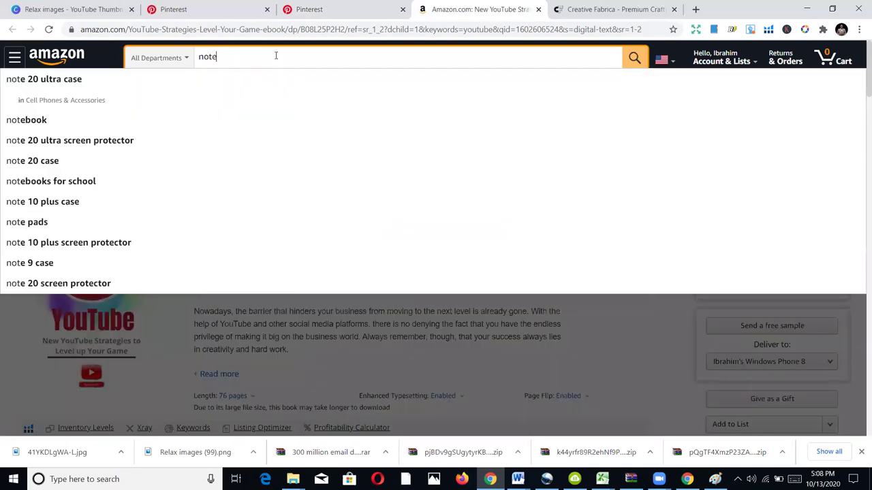
pyautogui.write('b')
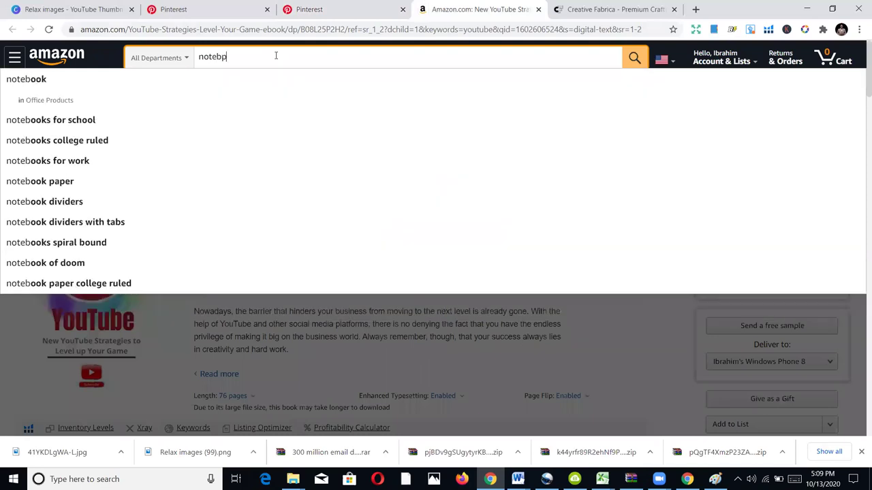
pyautogui.write('ook')
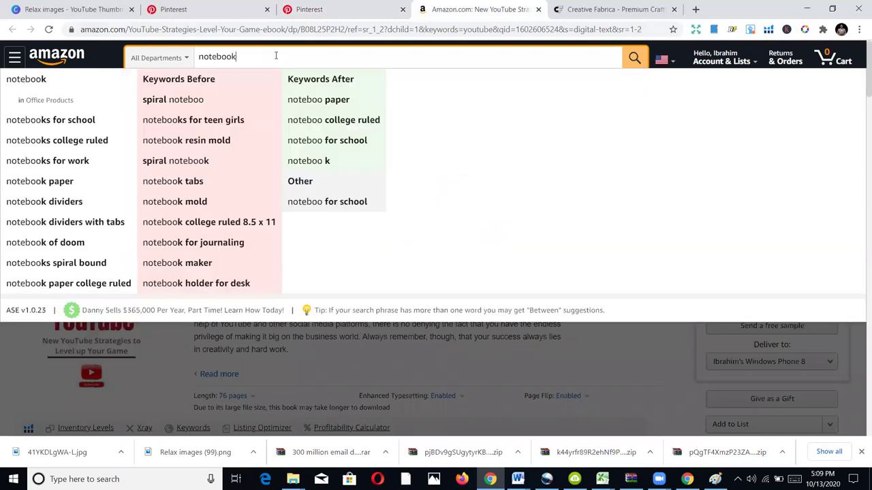
pyautogui.press('Return')
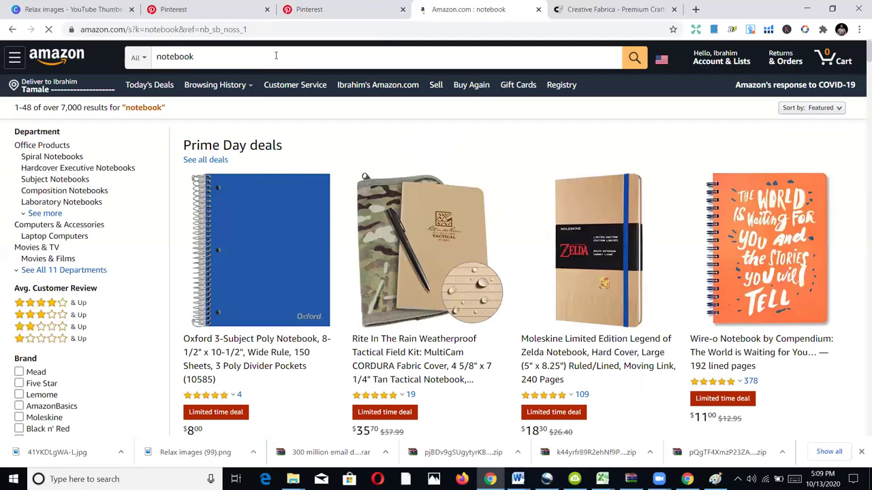
# Step: Browse the notebook search results and open the listing for the Vintage-Rainbow Composition Notebook
pyautogui.scroll(-5, 378, 181)
pyautogui.scroll(-8, 420, 219)
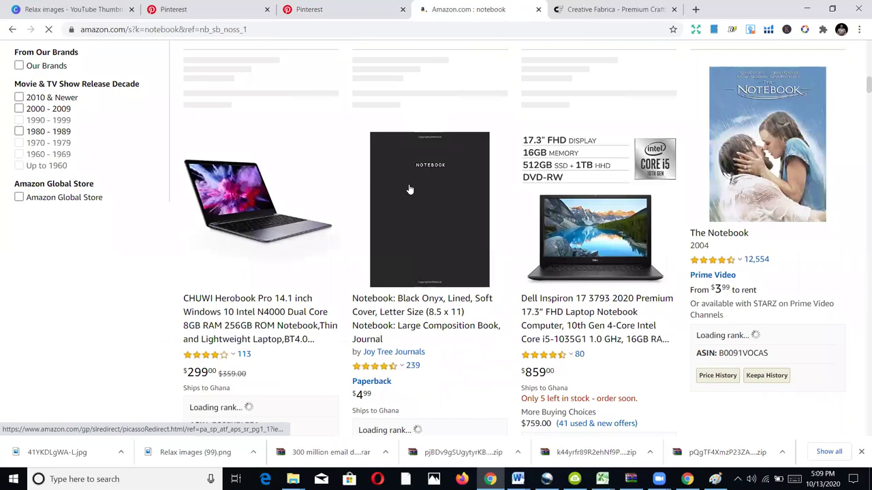
pyautogui.scroll(-11, 409, 190)
pyautogui.scroll(-9, 416, 266)
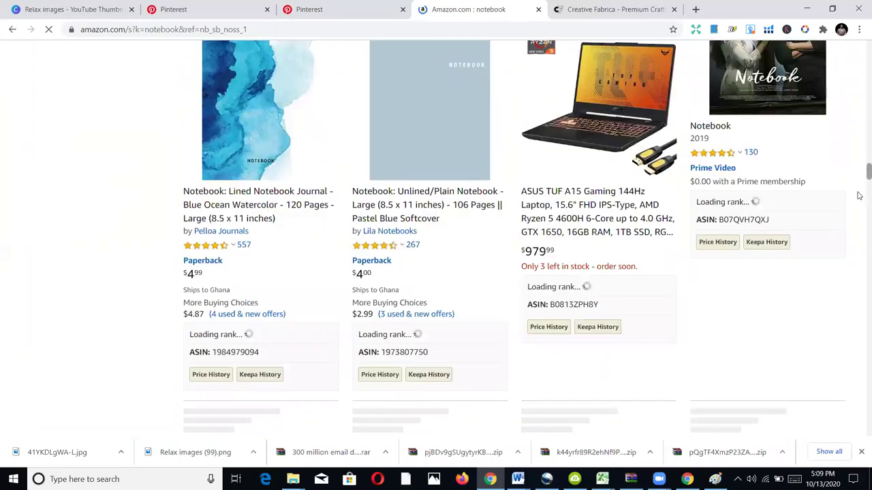
pyautogui.scroll(-10, 555, 225)
pyautogui.scroll(-12, 546, 236)
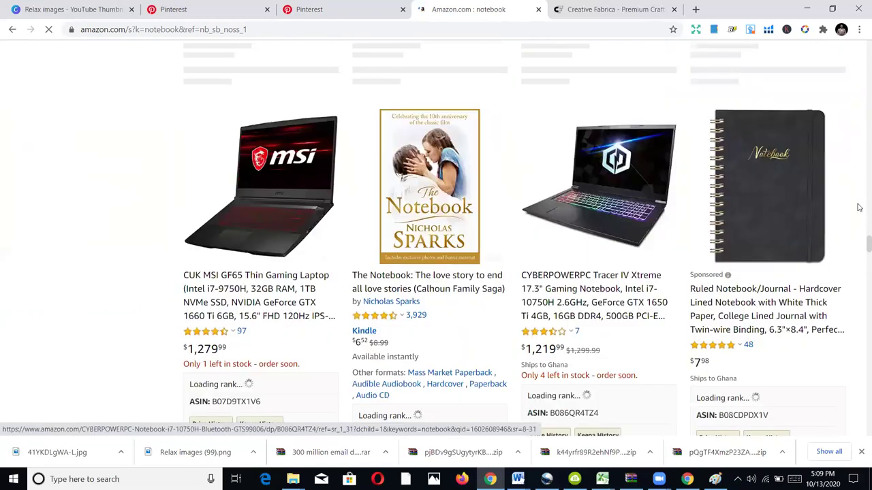
pyautogui.scroll(5, 859, 208)
pyautogui.scroll(5, 859, 225)
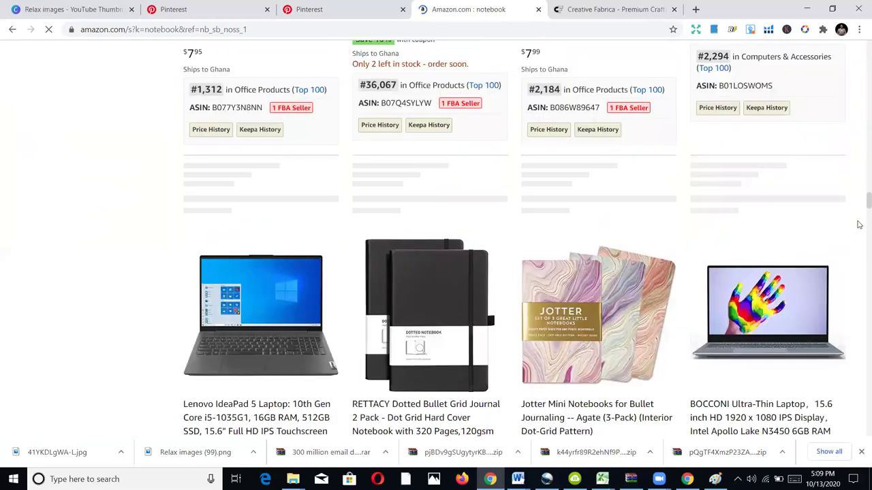
pyautogui.scroll(5, 859, 191)
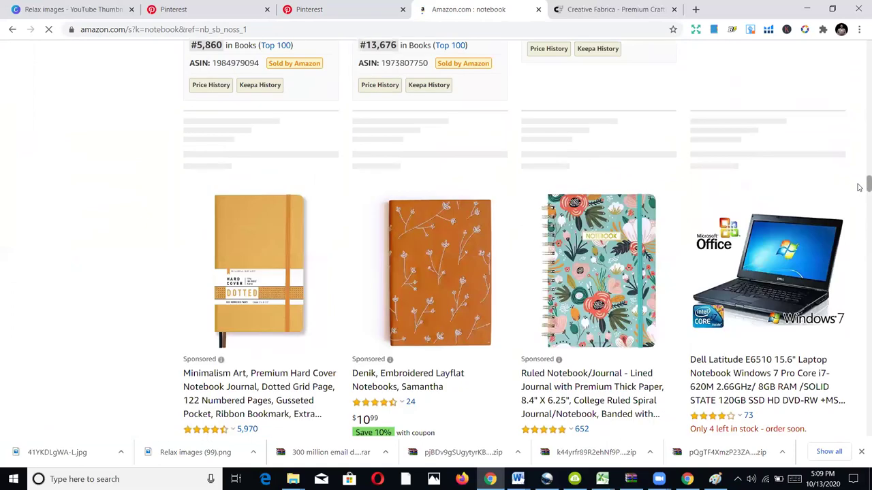
pyautogui.scroll(2, 859, 187)
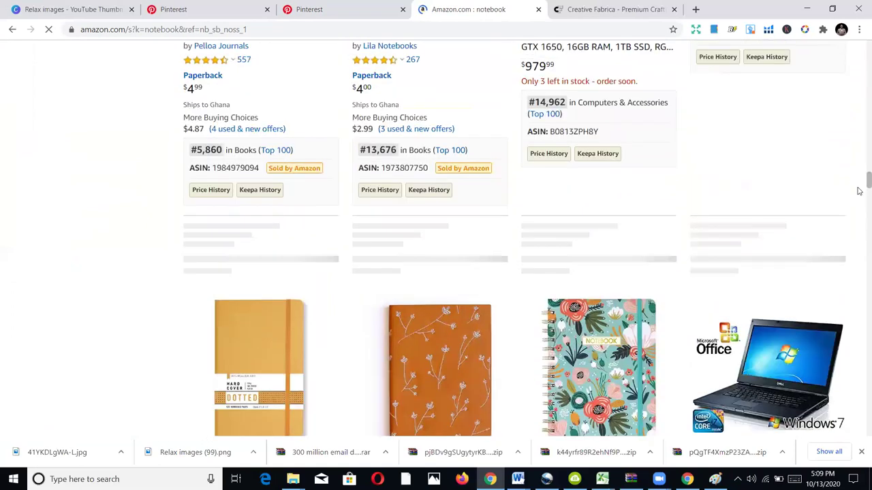
pyautogui.scroll(3, 859, 191)
pyautogui.scroll(5, 859, 193)
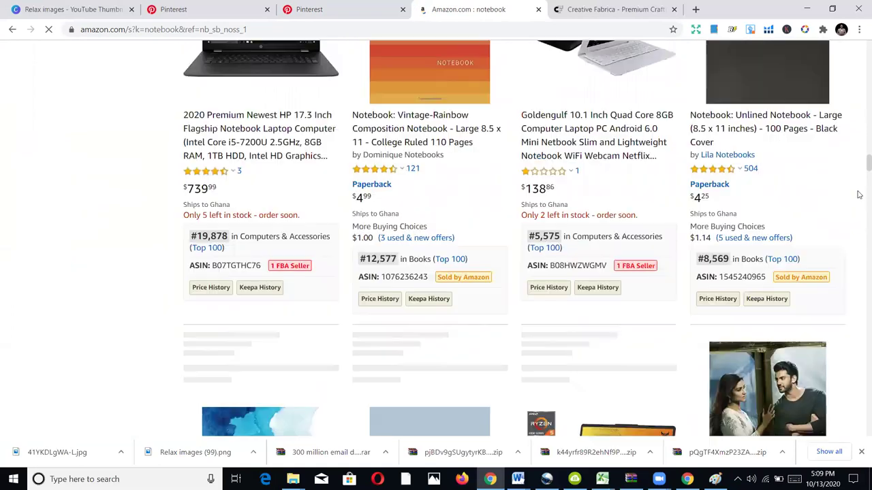
pyautogui.scroll(4, 859, 196)
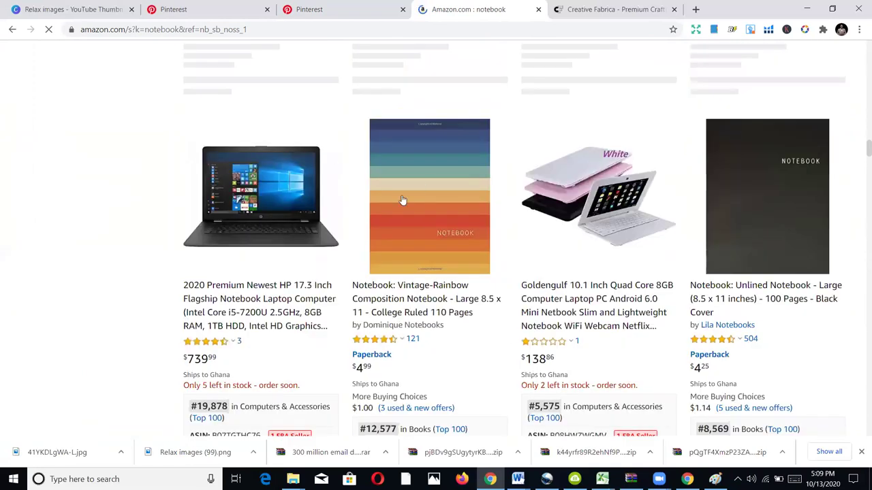
pyautogui.moveTo(406, 199)
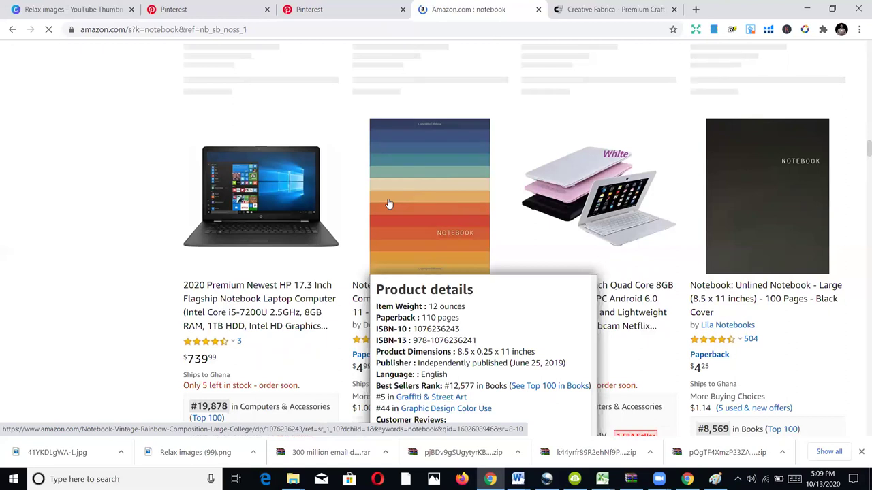
pyautogui.click(387, 204)
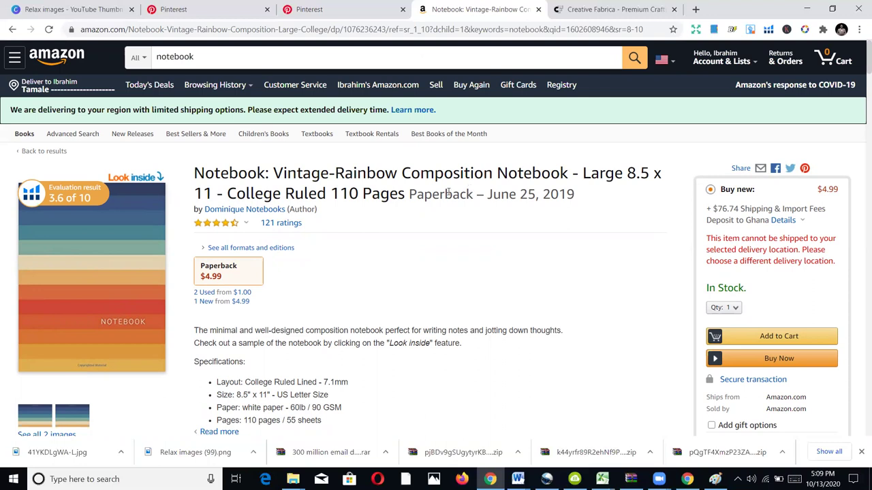
# Step: Save the listing's cover image to the Desktop as a JPEG named "notebook"
pyautogui.rightClick(89, 284)
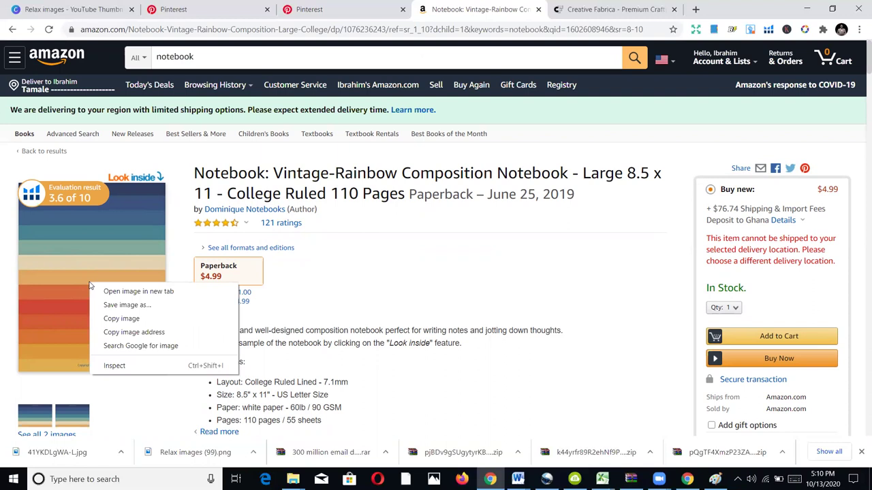
pyautogui.click(120, 307)
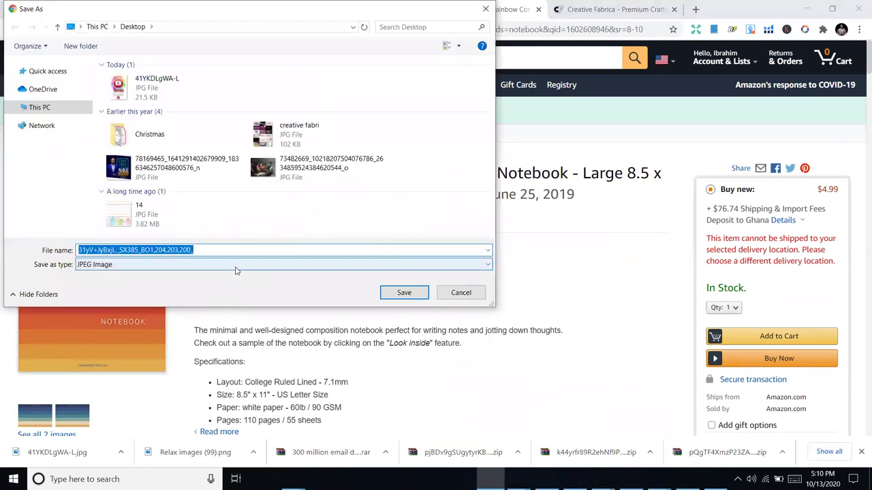
pyautogui.write('no')
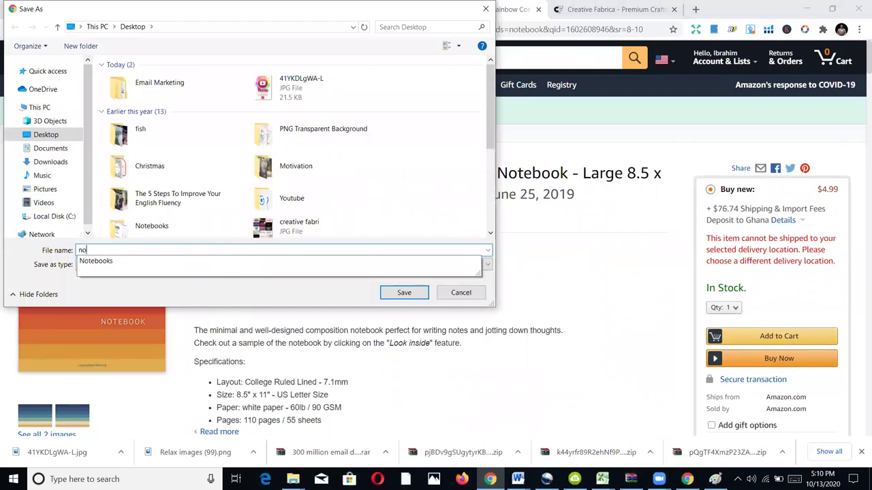
pyautogui.write('tebook')
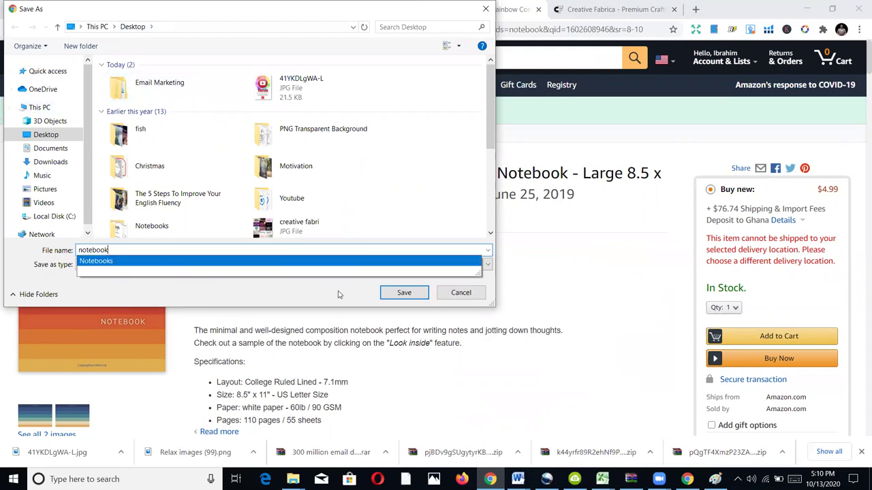
pyautogui.click(405, 294)
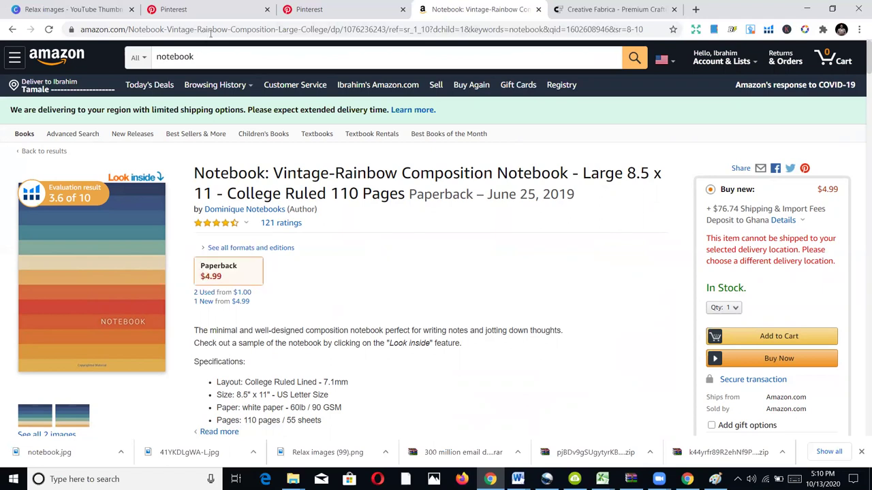
# Step: Copy the full web address of the Vintage-Rainbow notebook listing
pyautogui.click(232, 30)
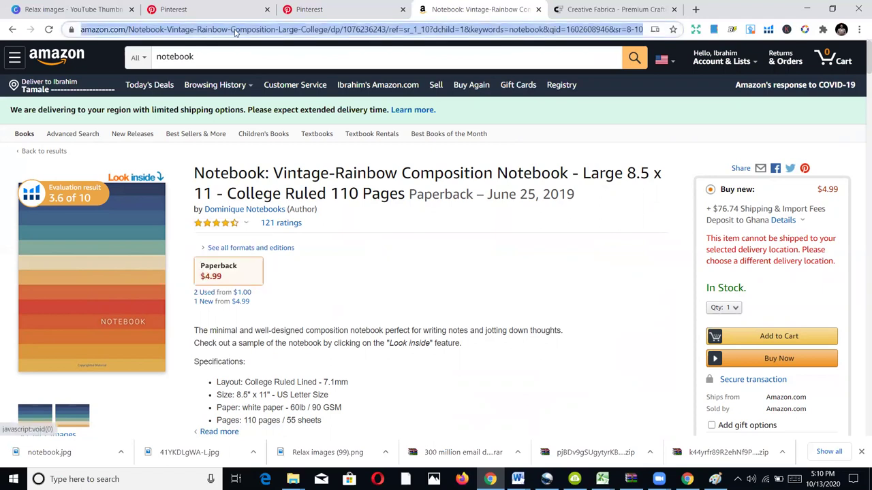
pyautogui.rightClick(235, 30)
pyautogui.click(288, 110)
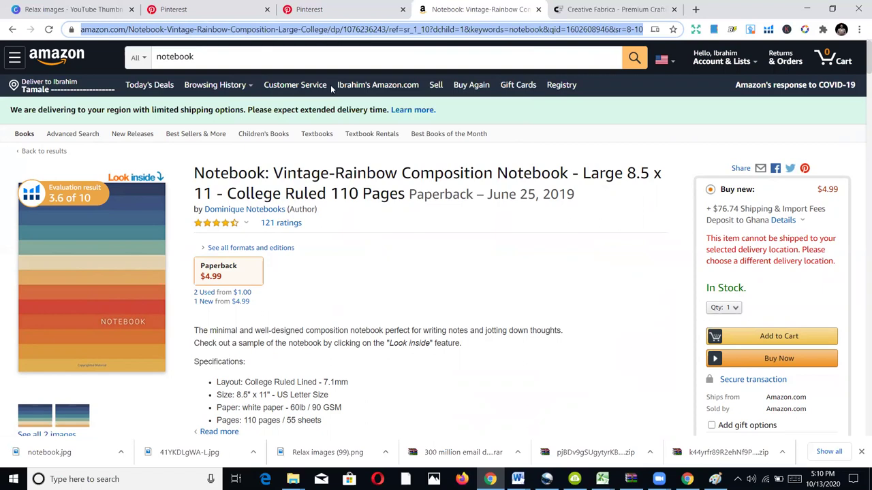
# Step: Return to the Pinterest profile and start creating a new pin
pyautogui.click(309, 8)
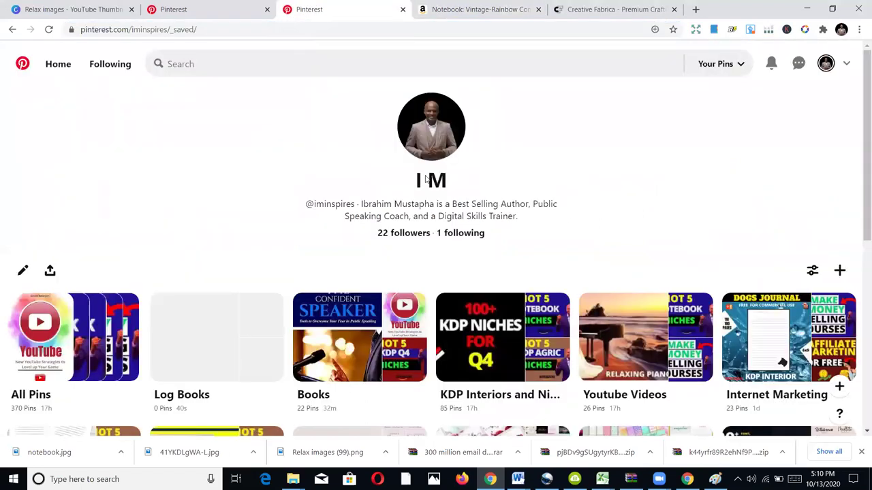
pyautogui.click(839, 273)
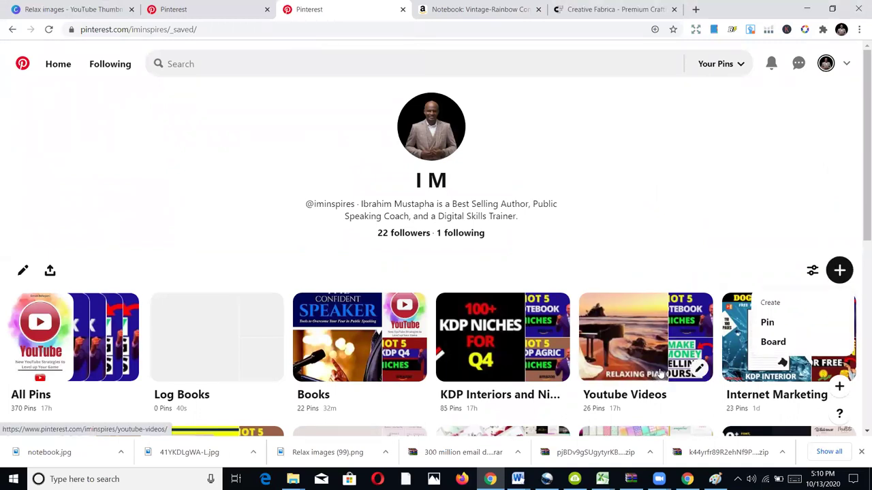
pyautogui.click(795, 323)
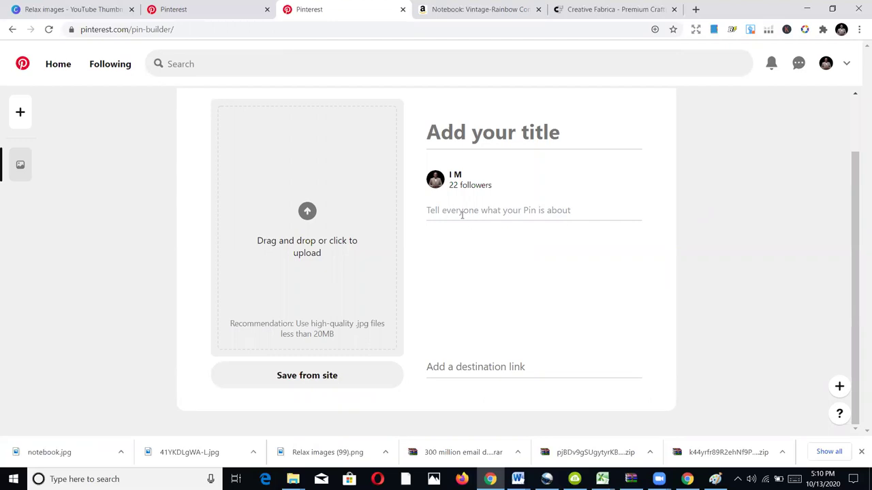
pyautogui.scroll(1, 427, 198)
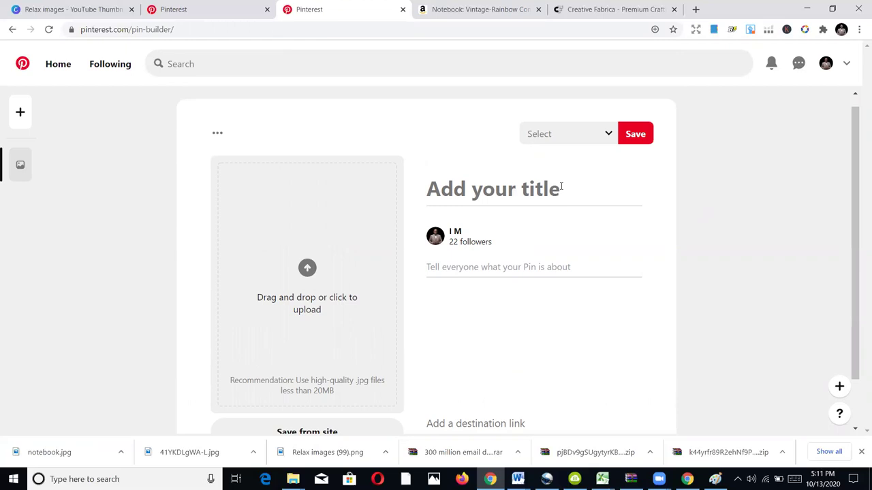
# Step: Go back to the Amazon notebook listing, copy its web address again and return to the Pinterest pin builder
pyautogui.click(457, 7)
pyautogui.moveTo(262, 176); pyautogui.dragTo(197, 175)
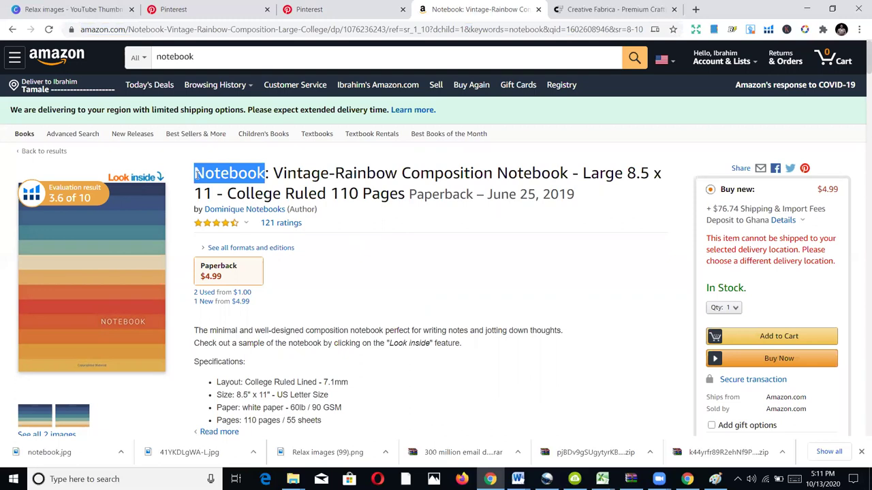
pyautogui.click(438, 29)
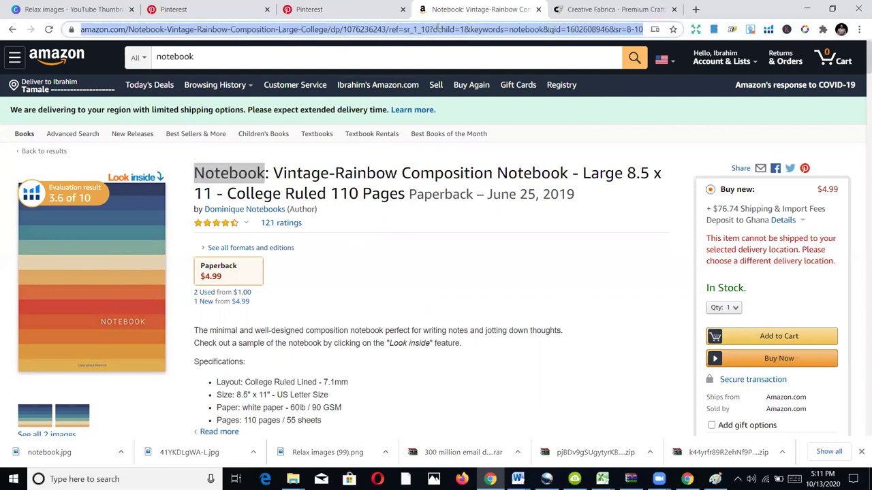
pyautogui.rightClick(439, 29)
pyautogui.click(466, 107)
pyautogui.click(334, 7)
# Step: Upload the notebook JPG from the Desktop as the pin's image and paste the Amazon listing's address as its destination link
pyautogui.scroll(-1, 415, 282)
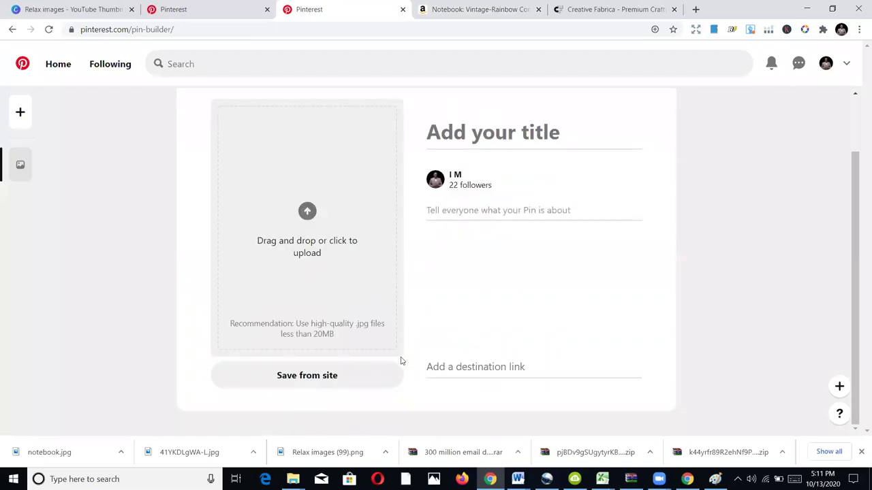
pyautogui.click(307, 217)
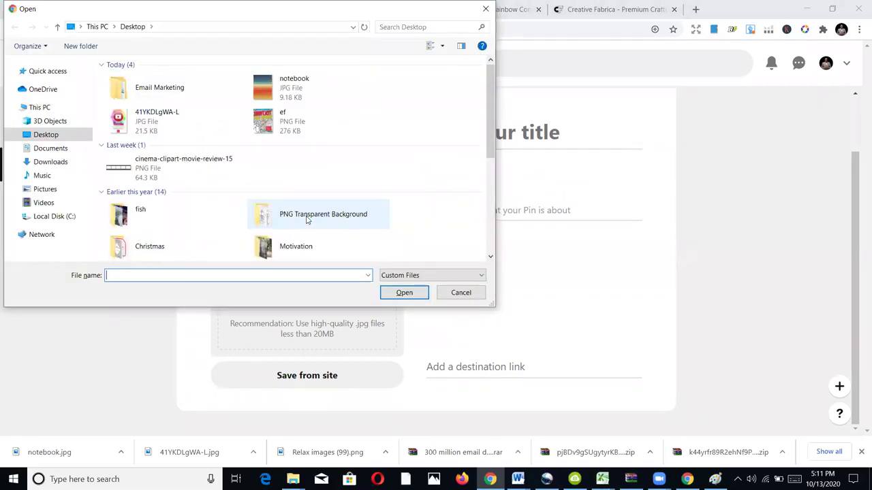
pyautogui.click(269, 100)
pyautogui.doubleClick(269, 100)
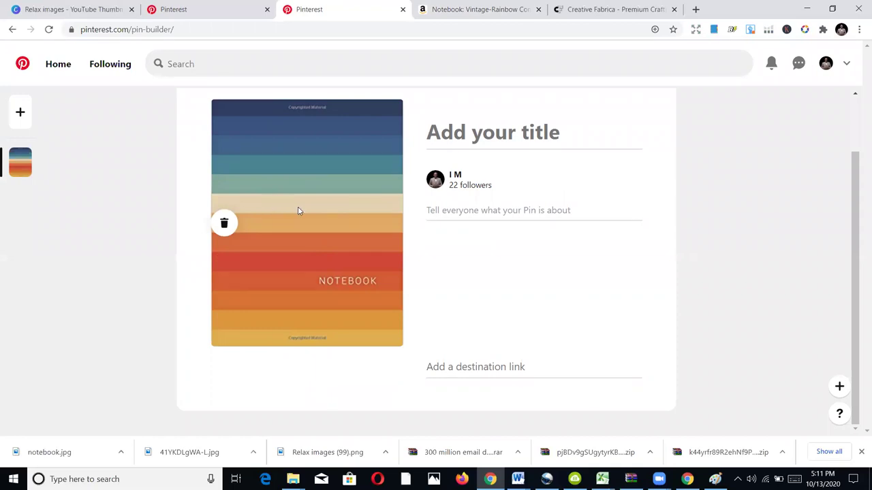
pyautogui.click(491, 367)
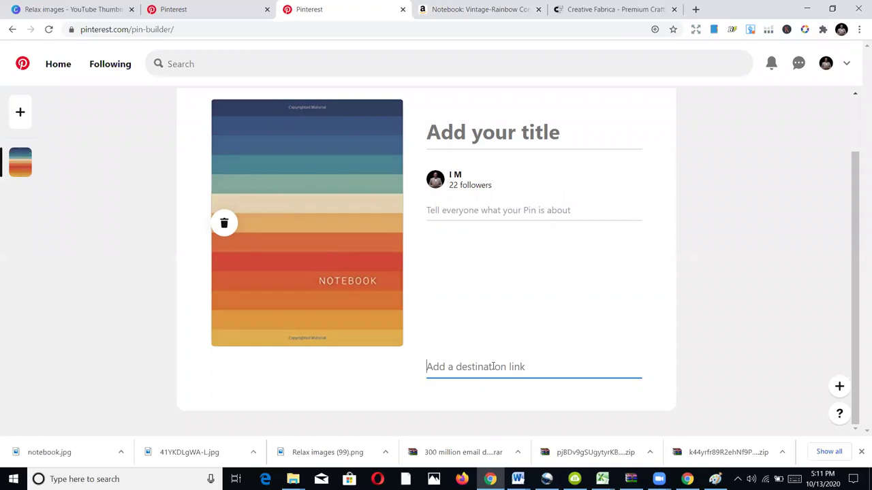
pyautogui.hotkey('ctrl', 'v')
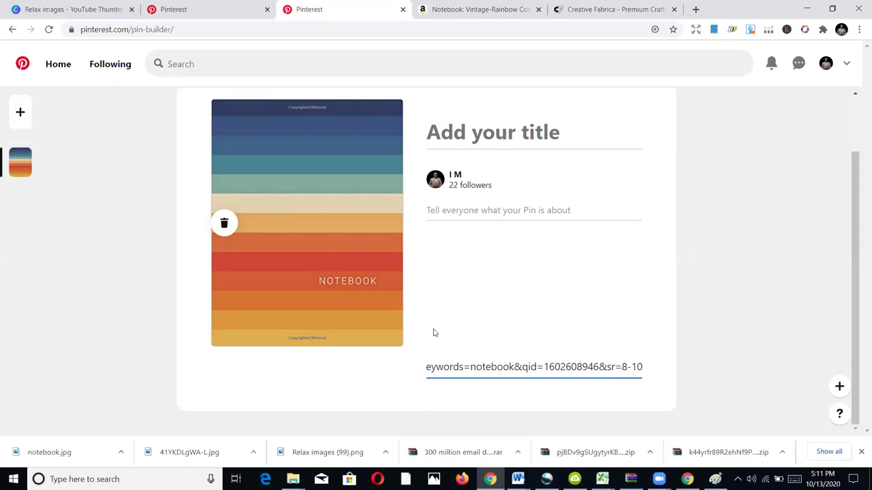
# Step: Title the pin "Notebook - Amazon Notebook"
pyautogui.scroll(1, 466, 133)
pyautogui.scroll(-1, 577, 193)
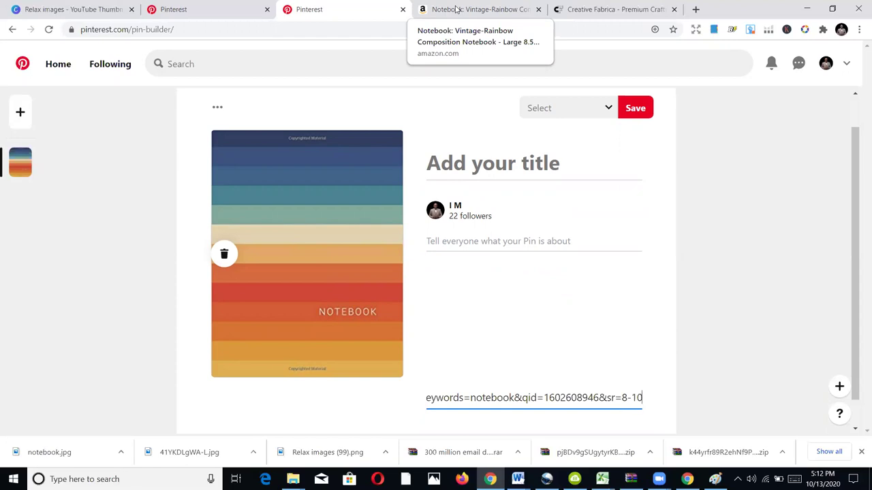
pyautogui.click(544, 239)
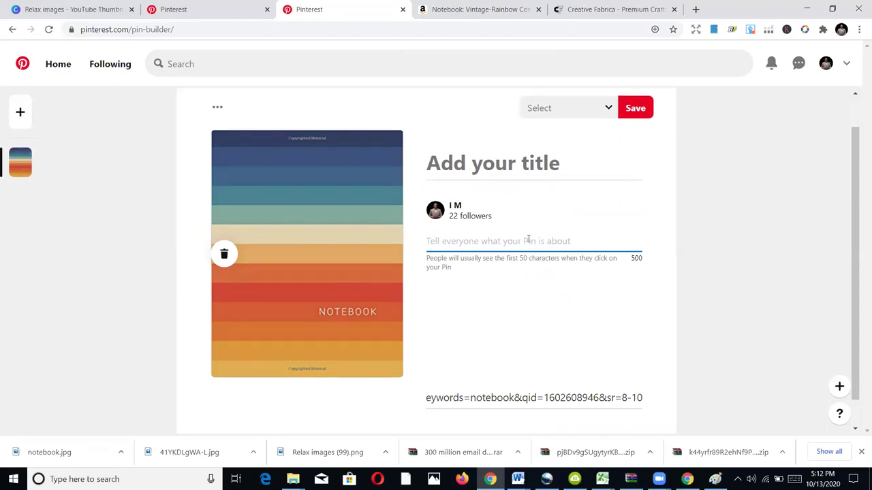
pyautogui.click(507, 164)
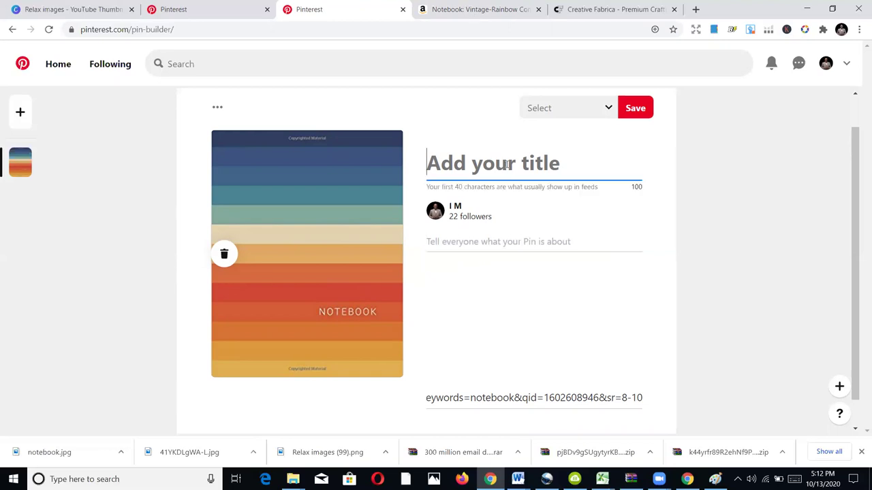
pyautogui.write('B')
pyautogui.press('BackSpace')
pyautogui.write('Notebook')
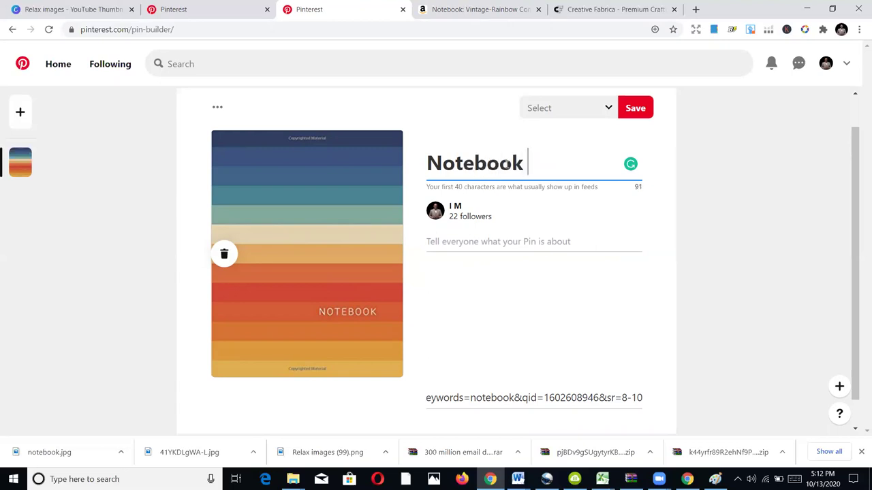
pyautogui.write(' - Amazon')
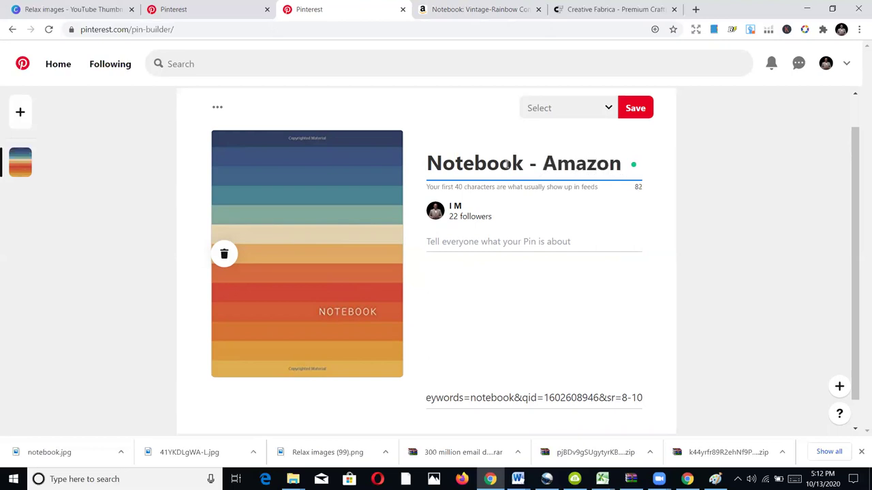
pyautogui.write(' Notebook')
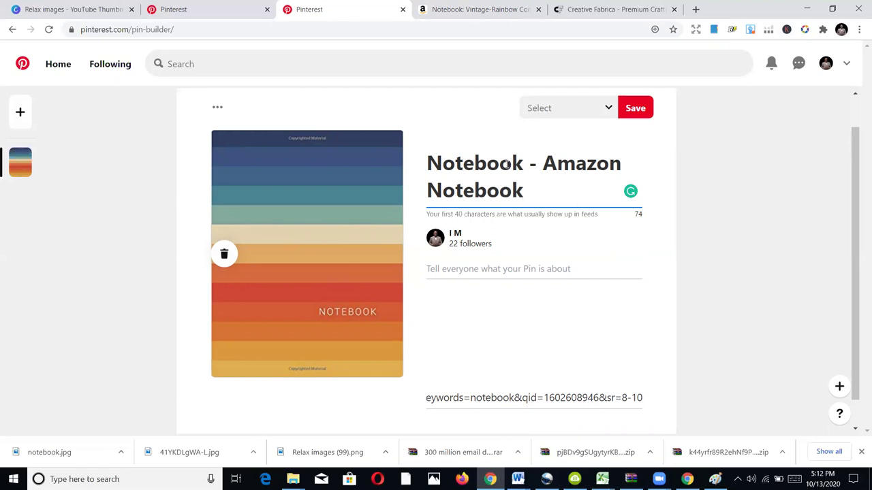
# Step: Copy "Vintage-Rainbow Composition Notebook - Large 8.5 x 11 - College Ruled 110 Pages" from the Amazon listing's title into the pin's description
pyautogui.click(448, 7)
pyautogui.moveTo(275, 173); pyautogui.dragTo(407, 189)
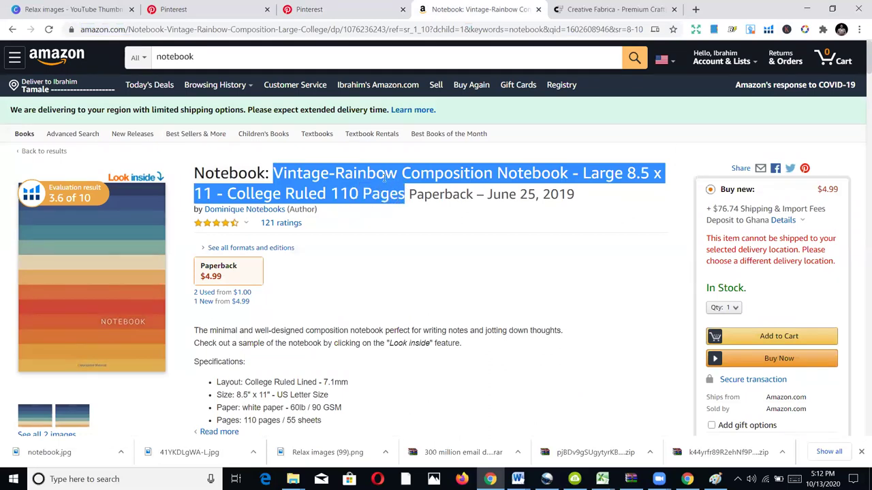
pyautogui.rightClick(383, 175)
pyautogui.click(407, 185)
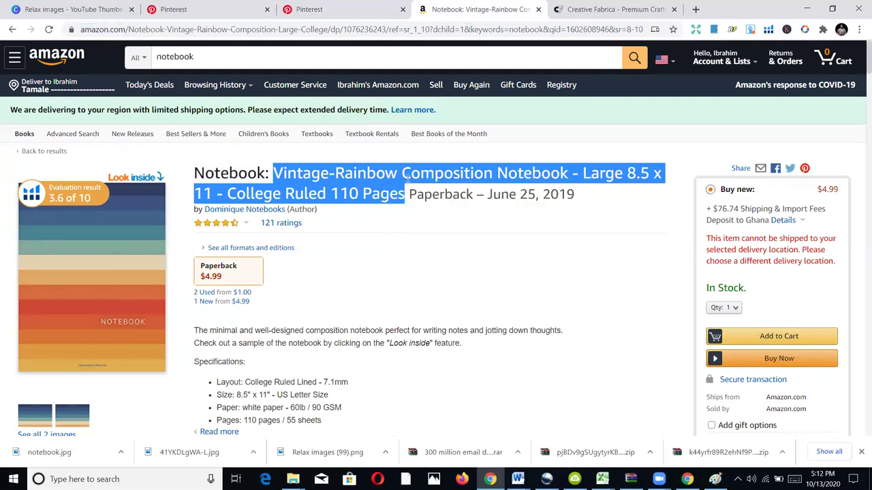
pyautogui.click(359, 7)
pyautogui.click(493, 269)
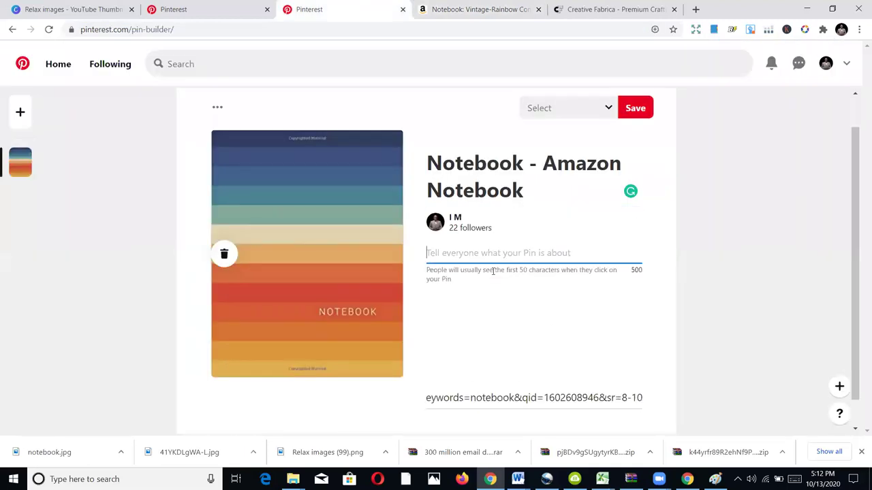
pyautogui.hotkey('ctrl', 'v')
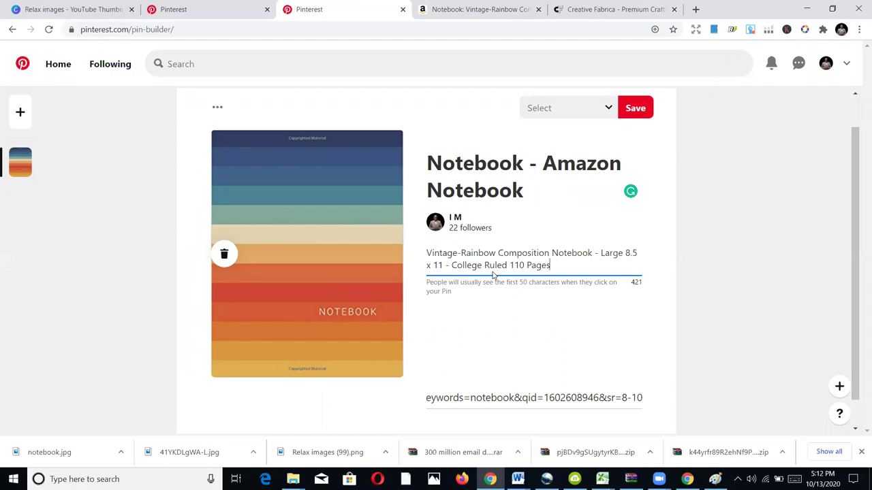
# Step: Add the word "Composition" at the beginning of the pin's title
pyautogui.click(429, 164)
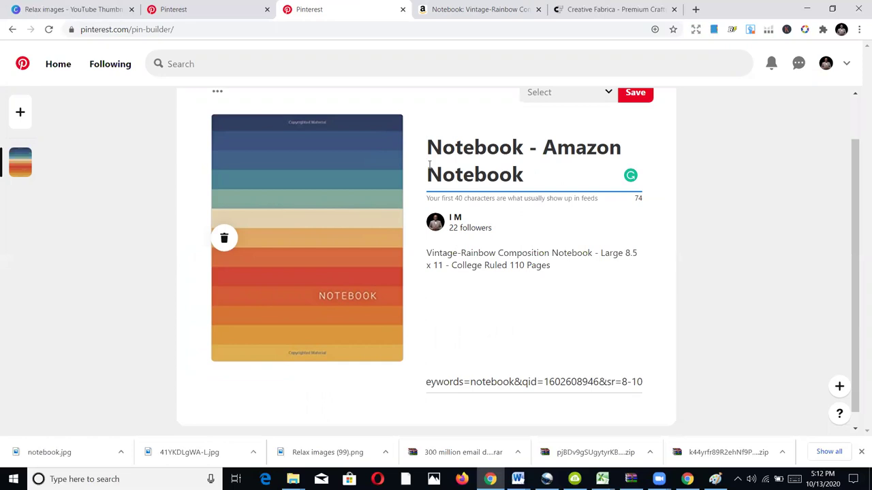
pyautogui.write('Compo')
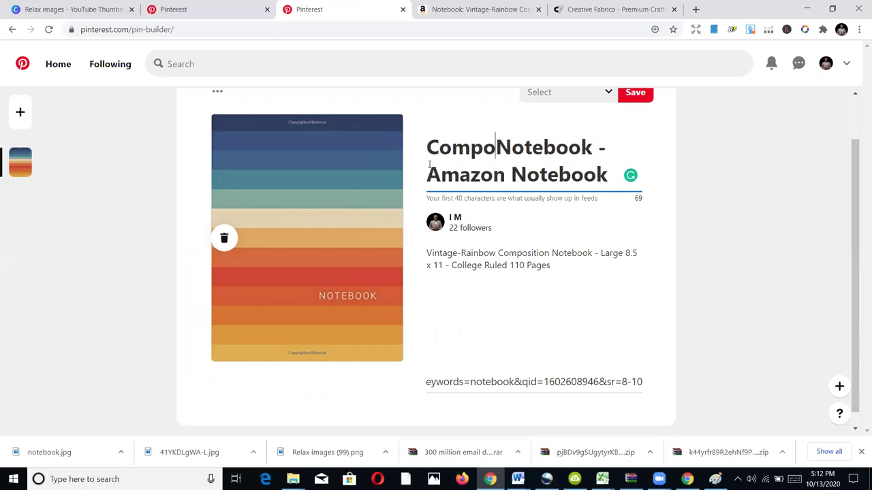
pyautogui.write('sition')
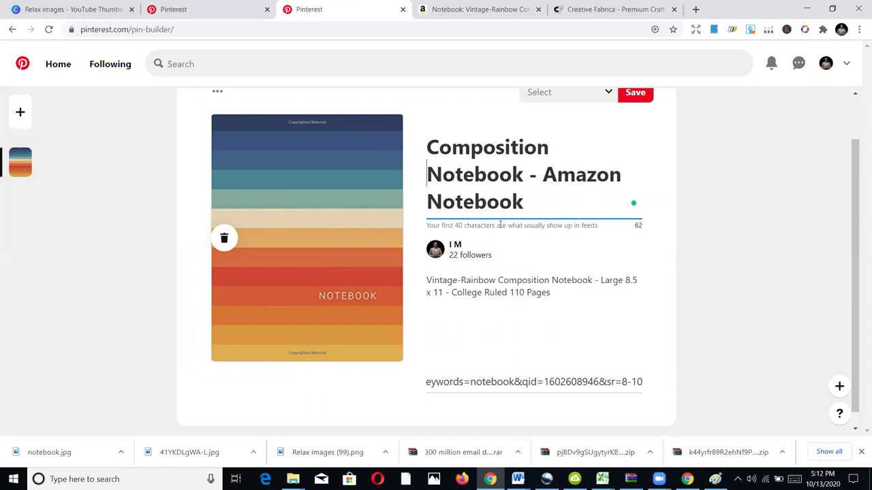
# Step: Begin the pin's description with "Buy this" and end its sentence with a period
pyautogui.scroll(-1, 516, 290)
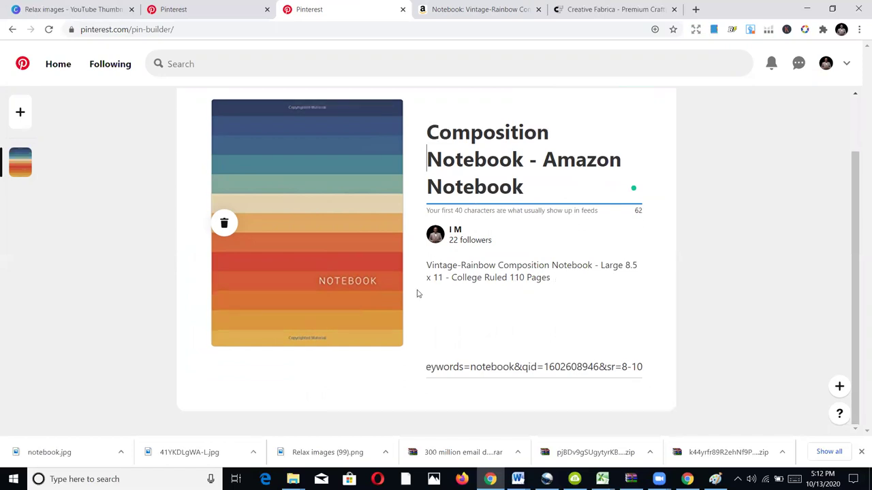
pyautogui.click(427, 267)
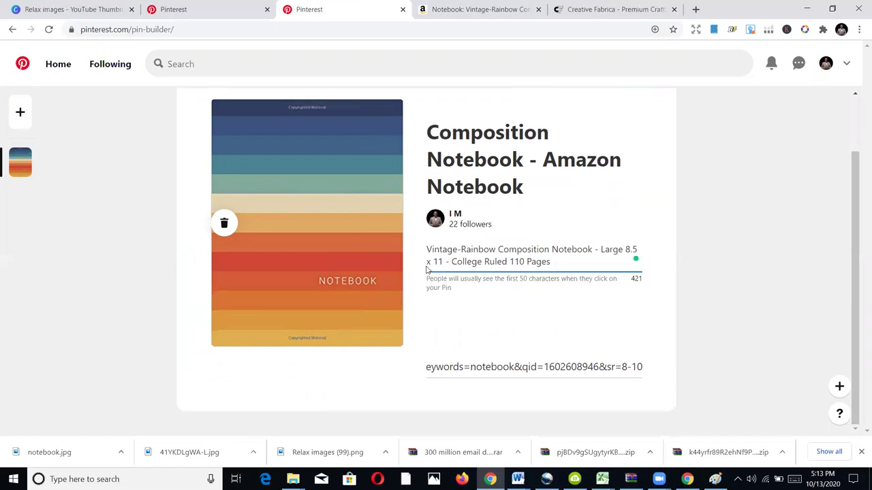
pyautogui.write('Buy th')
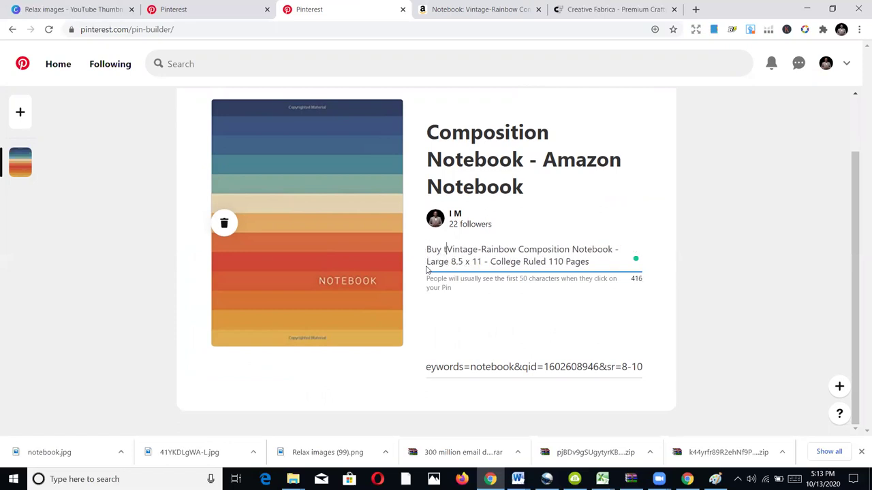
pyautogui.write('is')
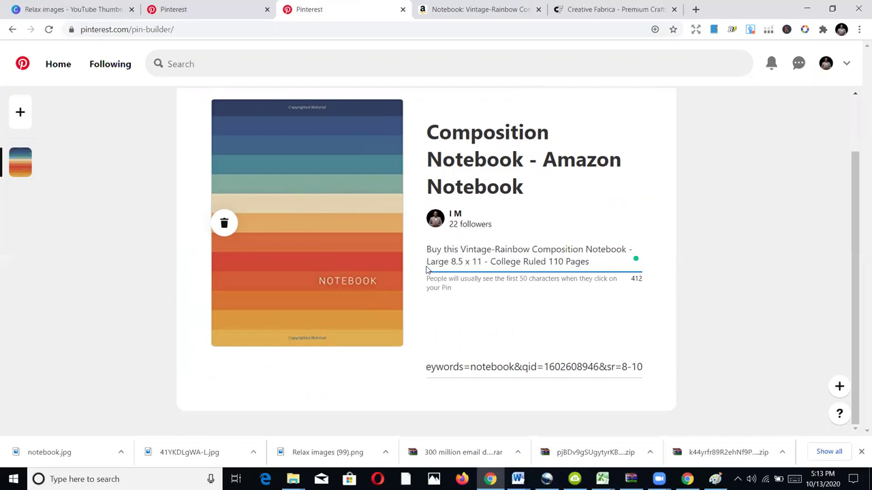
pyautogui.click(598, 265)
pyautogui.write('.')
# Step: Add the hashtags #notebook #compositionnotebook #kdppublishing #Logbooks on a new line of the pin's description
pyautogui.press('Return')
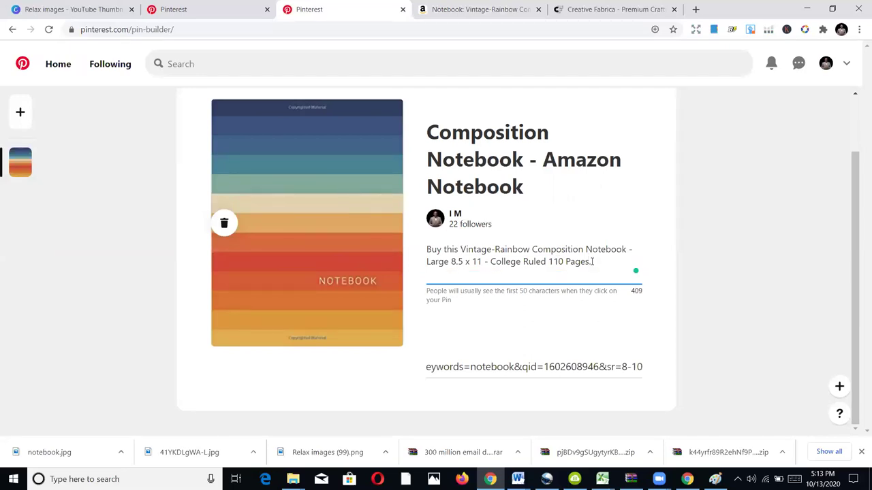
pyautogui.write('#')
pyautogui.write('notebook #composition')
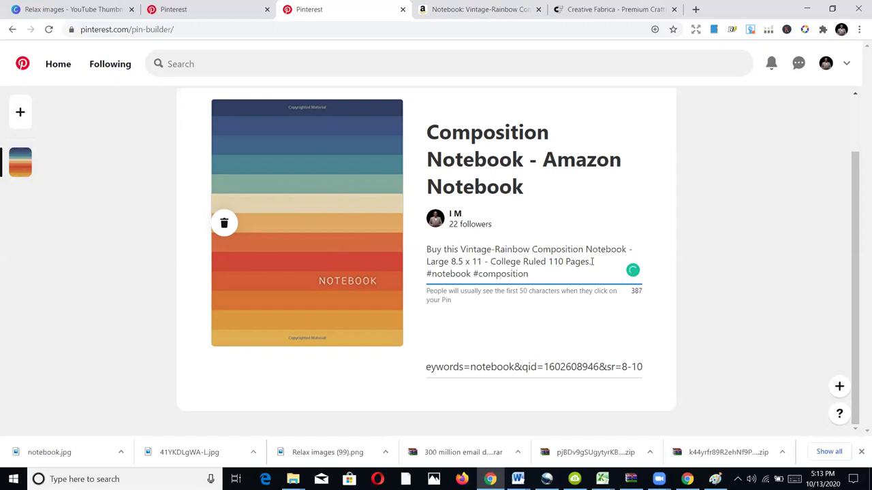
pyautogui.write('notebook #kdppublishing')
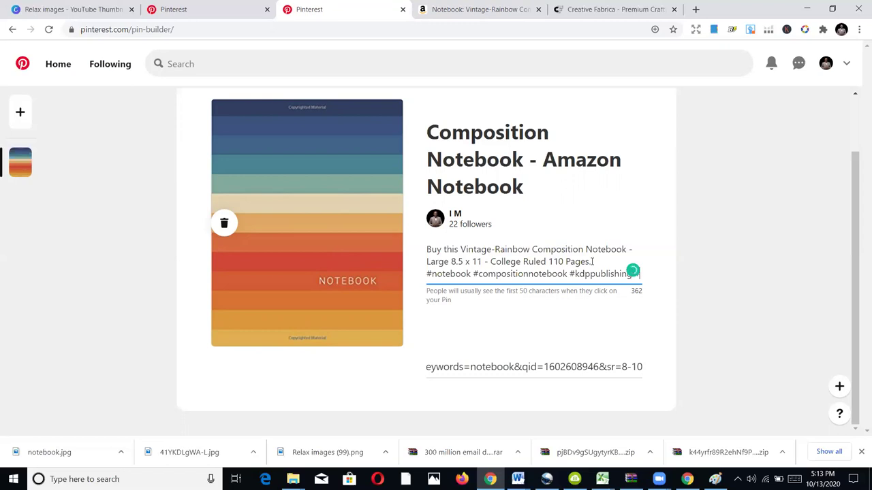
pyautogui.write('#Loh')
pyautogui.press('BackSpace')
pyautogui.write('gbooks')
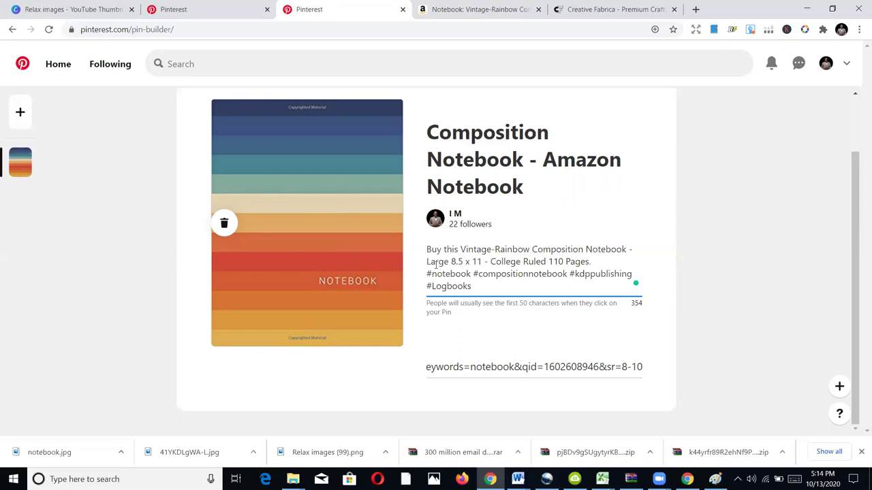
# Step: Look through the existing boards and choose Lined Notebook Interior as the pin's board
pyautogui.scroll(1, 591, 256)
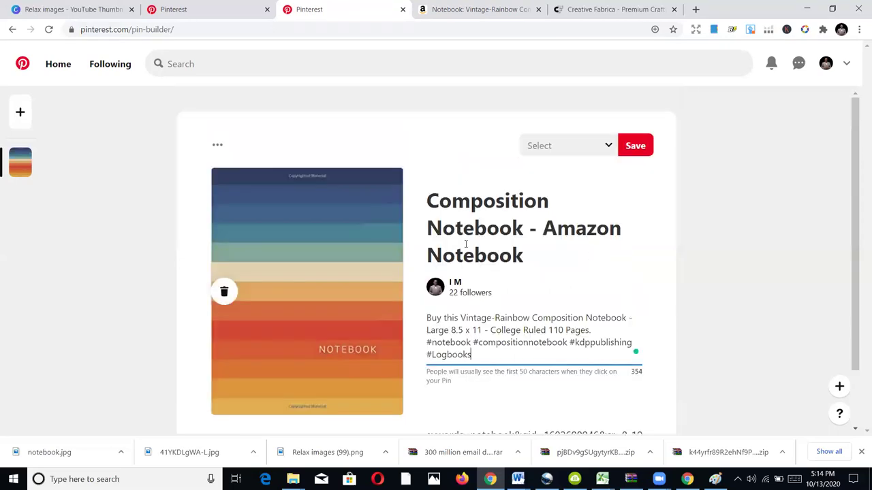
pyautogui.click(609, 144)
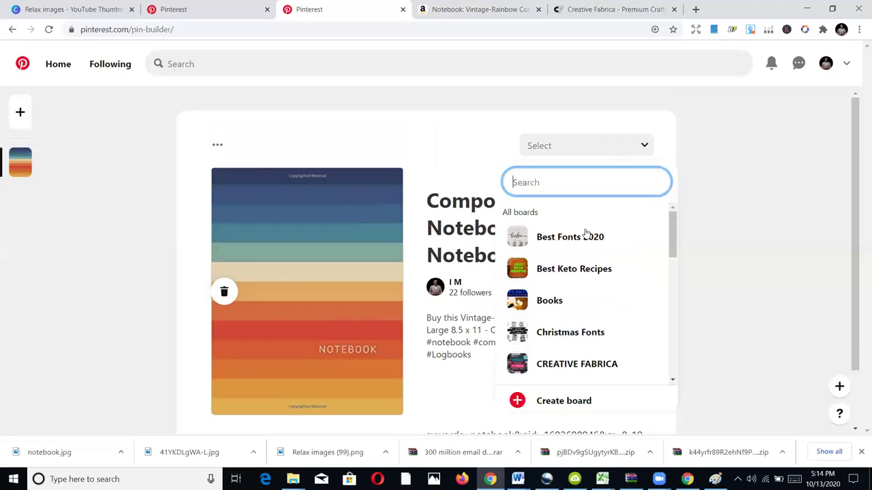
pyautogui.click(724, 177)
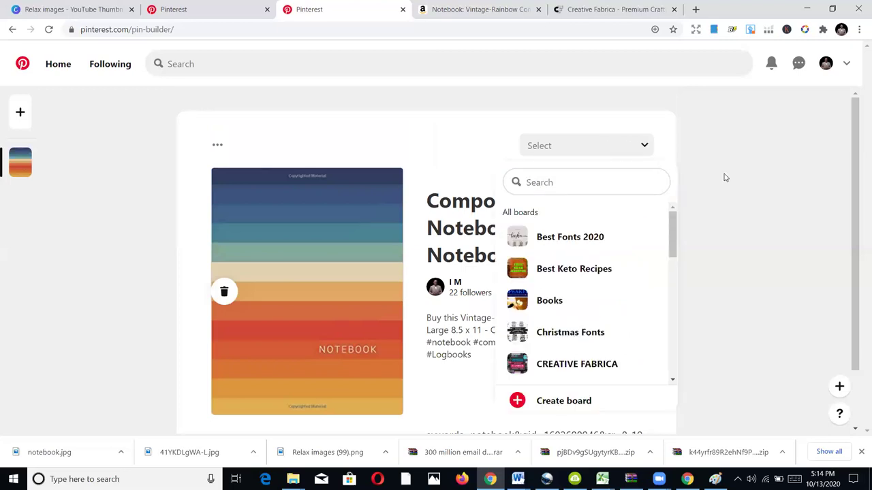
pyautogui.click(607, 145)
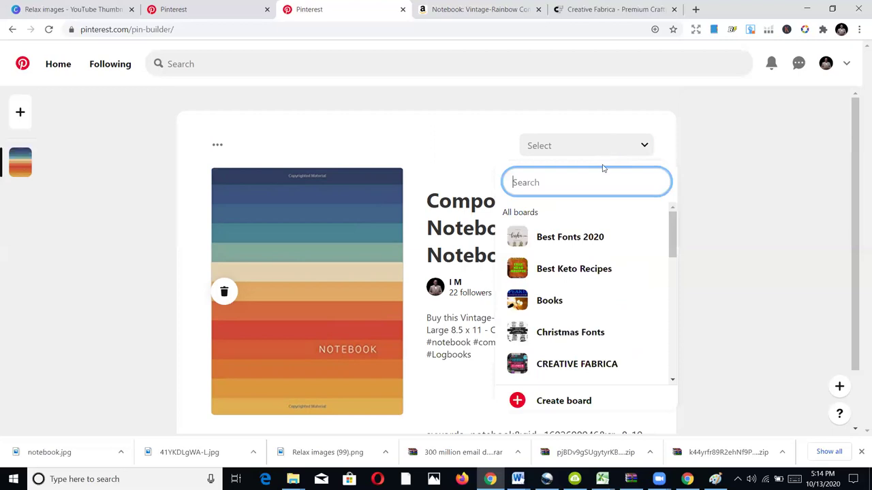
pyautogui.scroll(-3, 590, 254)
pyautogui.scroll(-5, 588, 256)
pyautogui.scroll(-7, 588, 258)
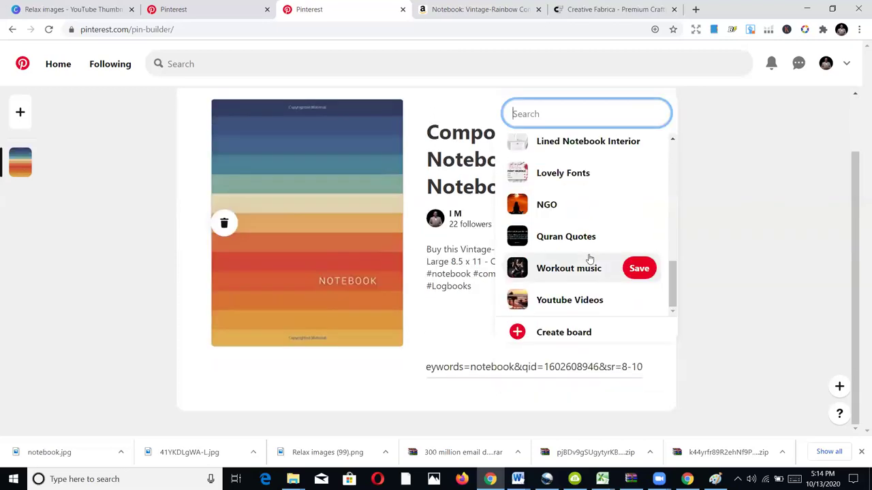
pyautogui.scroll(3, 580, 276)
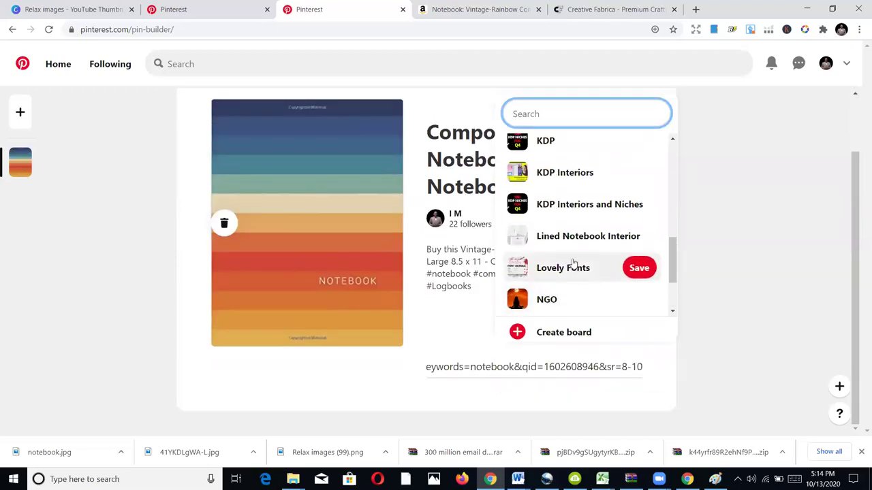
pyautogui.scroll(1, 576, 254)
pyautogui.scroll(6, 576, 255)
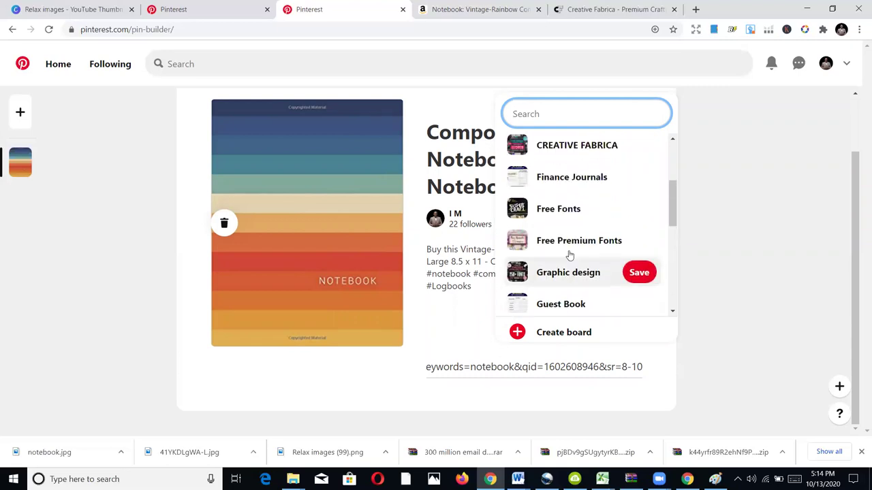
pyautogui.scroll(3, 570, 256)
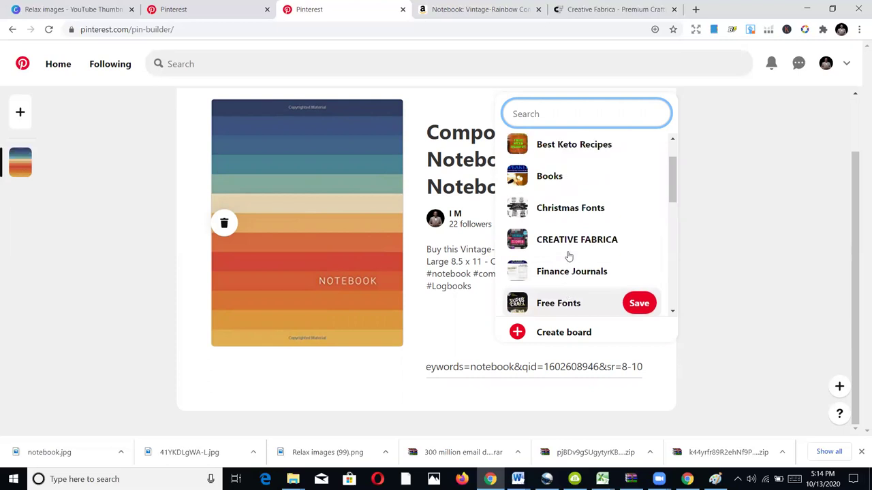
pyautogui.scroll(2, 568, 256)
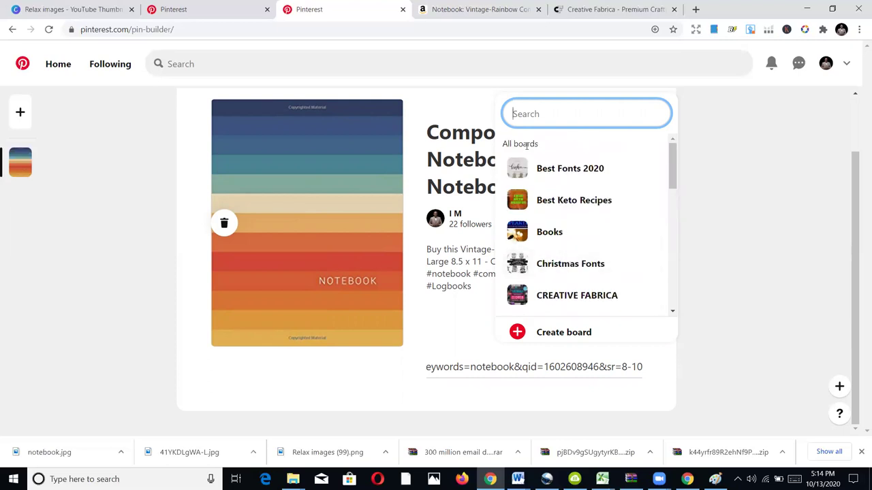
pyautogui.scroll(-4, 596, 238)
pyautogui.scroll(-8, 596, 237)
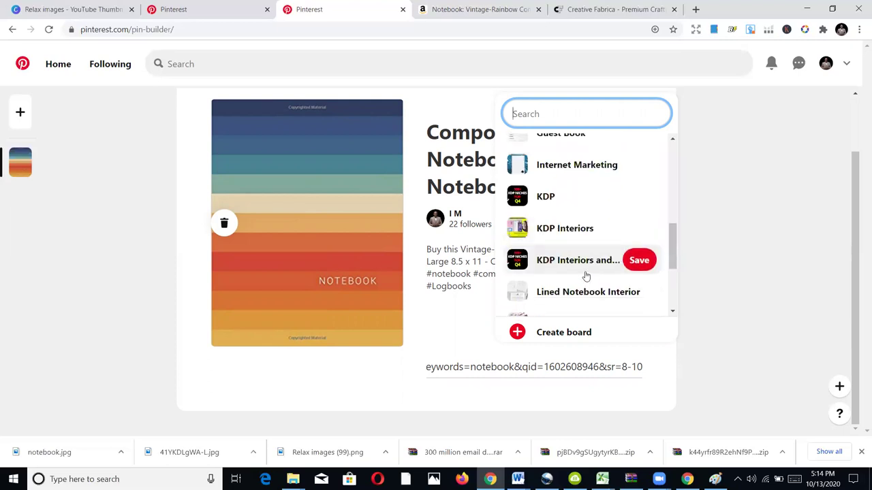
pyautogui.scroll(3, 588, 271)
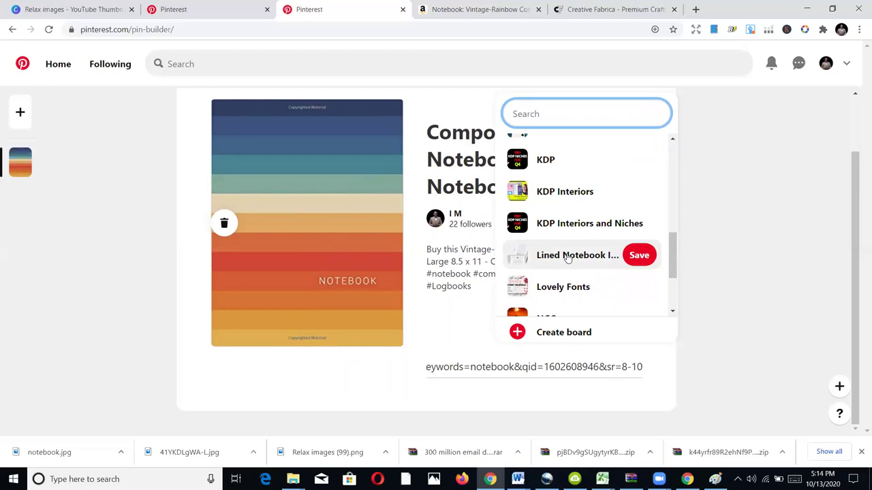
pyautogui.click(566, 255)
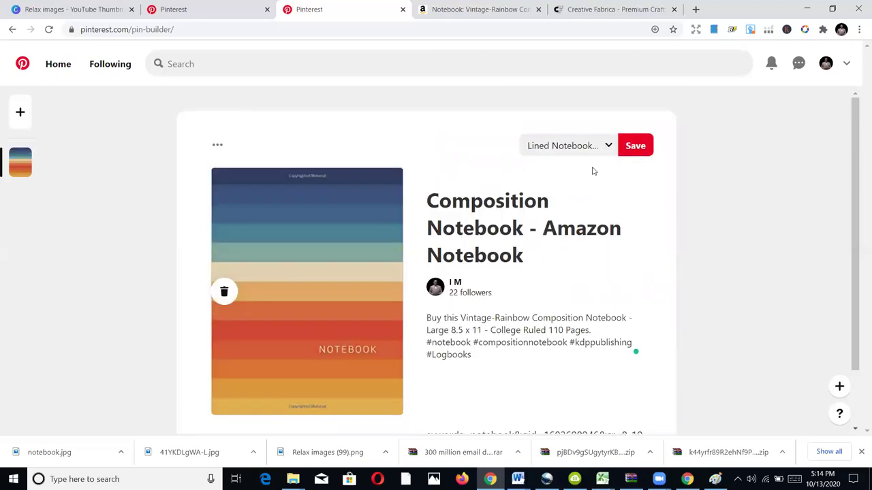
# Step: Save the pin to the chosen board and open the published pin
pyautogui.scroll(-1, 611, 210)
pyautogui.scroll(1, 611, 218)
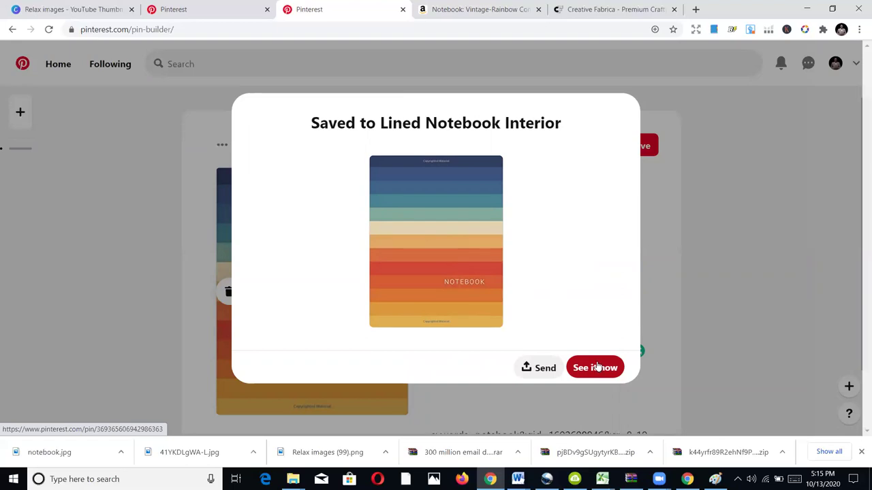
pyautogui.click(597, 367)
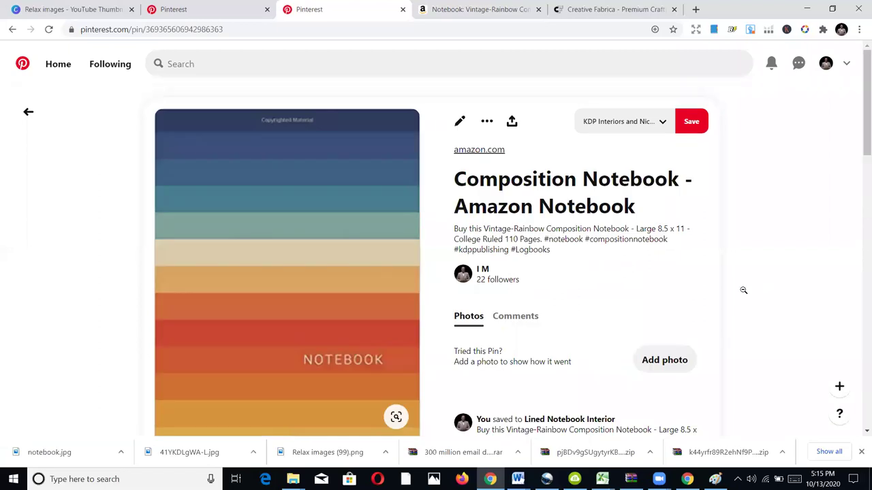
# Step: Examine the published pin's details and the similar notebook pins suggested under More like this
pyautogui.scroll(-3, 742, 290)
pyautogui.scroll(-2, 302, 202)
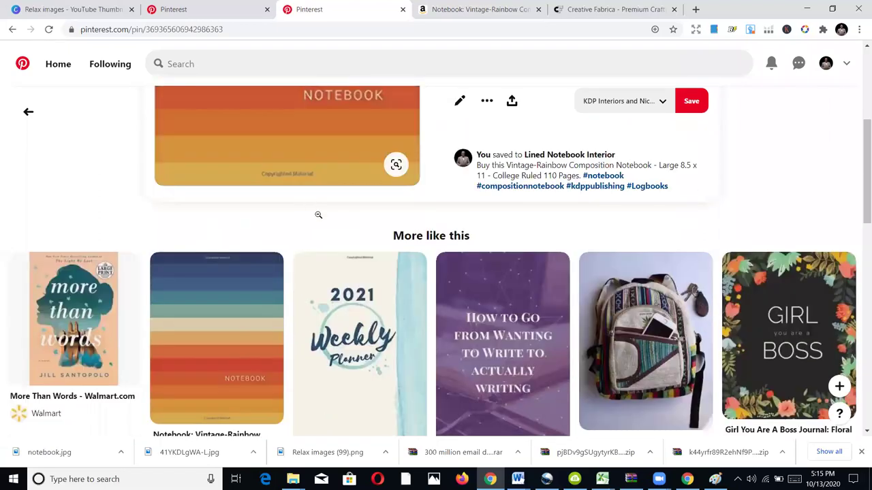
pyautogui.scroll(-2, 341, 327)
pyautogui.moveTo(256, 306)
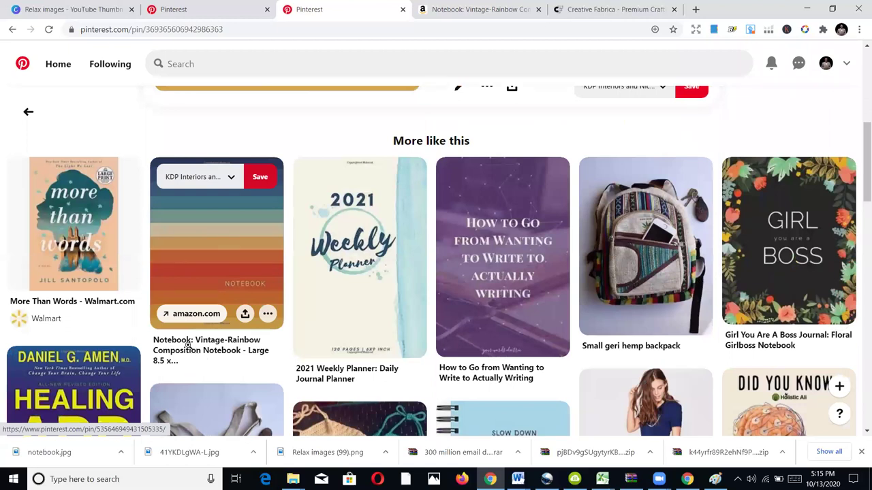
pyautogui.scroll(2, 233, 286)
pyautogui.scroll(-4, 234, 286)
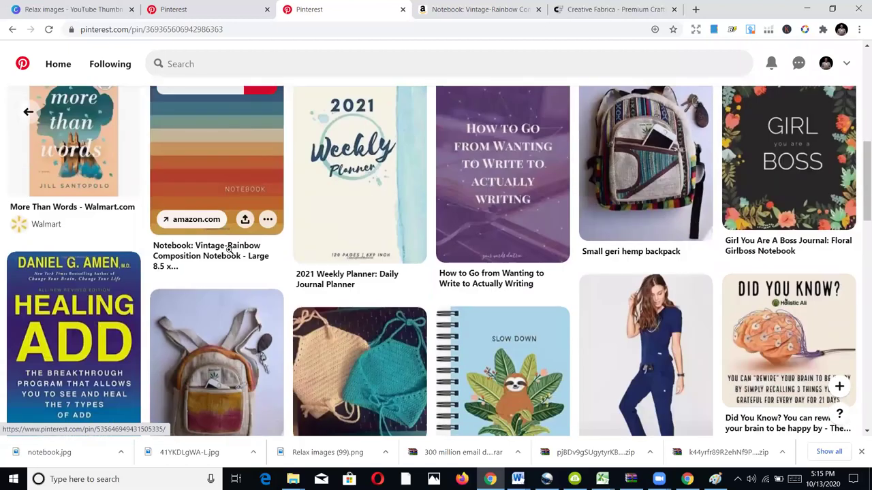
pyautogui.scroll(3, 269, 239)
pyautogui.scroll(3, 270, 228)
pyautogui.scroll(-2, 153, 276)
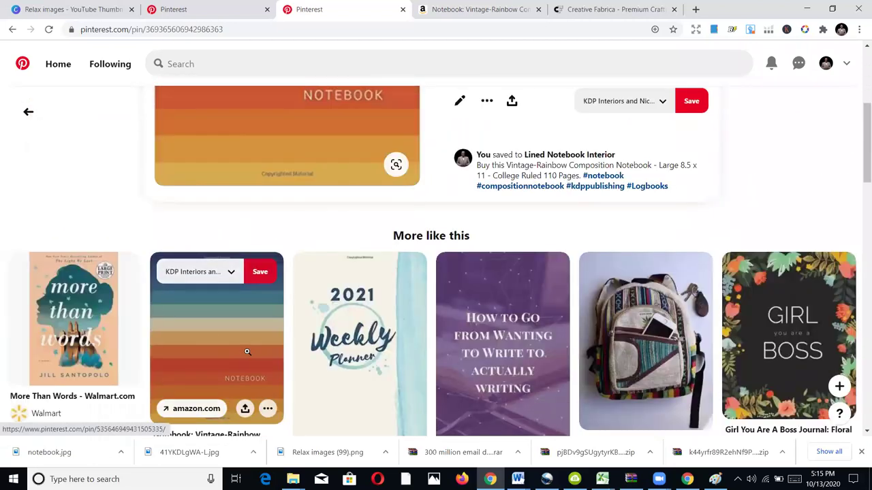
pyautogui.scroll(-1, 225, 341)
pyautogui.scroll(1, 225, 341)
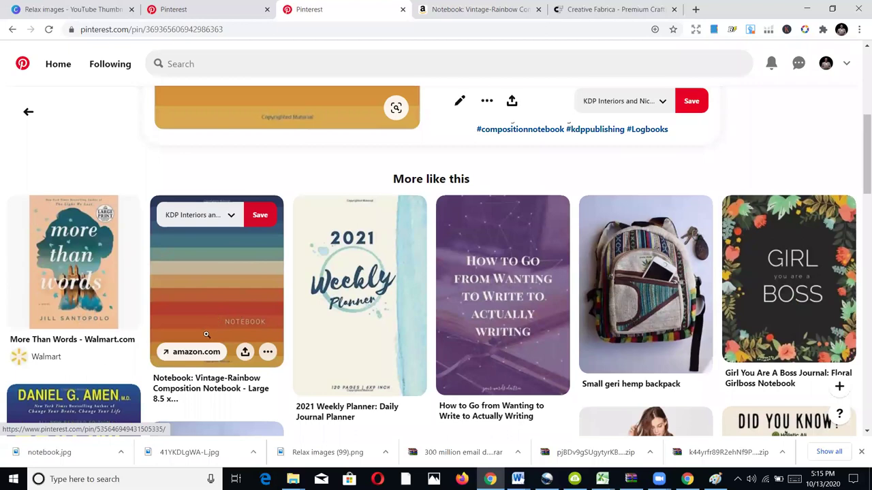
pyautogui.scroll(1, 402, 234)
pyautogui.scroll(4, 402, 234)
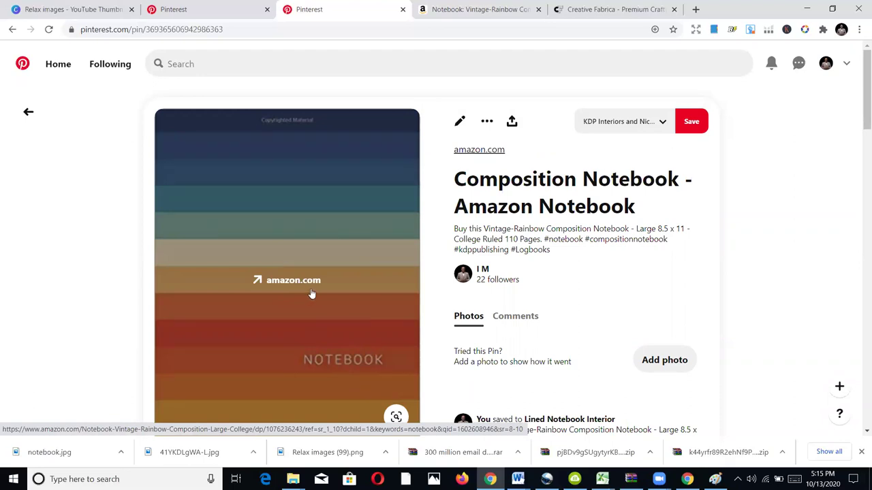
# Step: Follow the pin's amazon.com link to check the notebook listing, and return to the pin
pyautogui.click(277, 281)
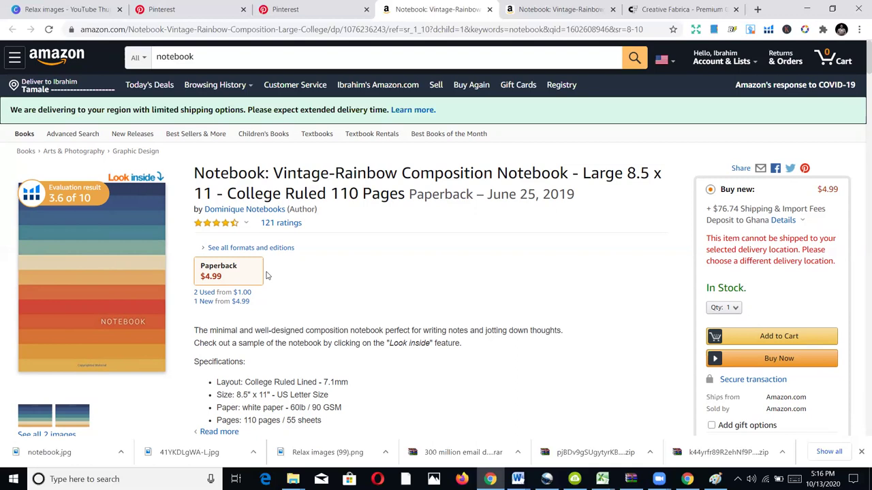
pyautogui.scroll(-2, 286, 272)
pyautogui.hotkey('ctrl', 'shift', 'Tab')
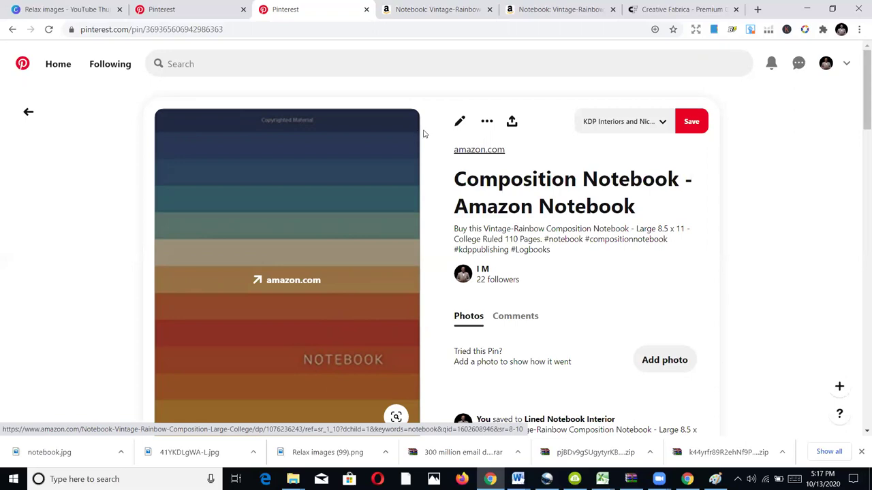
# Step: Switch to Canva by loading canva.com in place of the Amazon listing opened from the pin
pyautogui.click(425, 8)
pyautogui.click(415, 33)
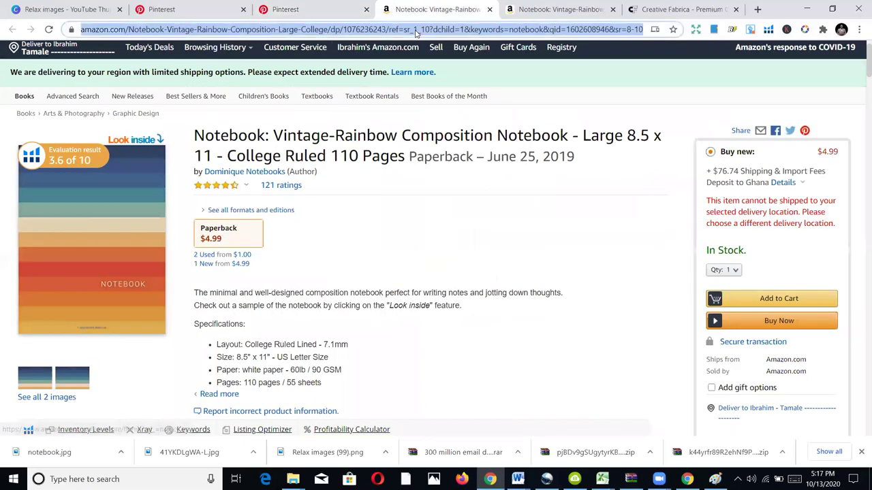
pyautogui.write('can')
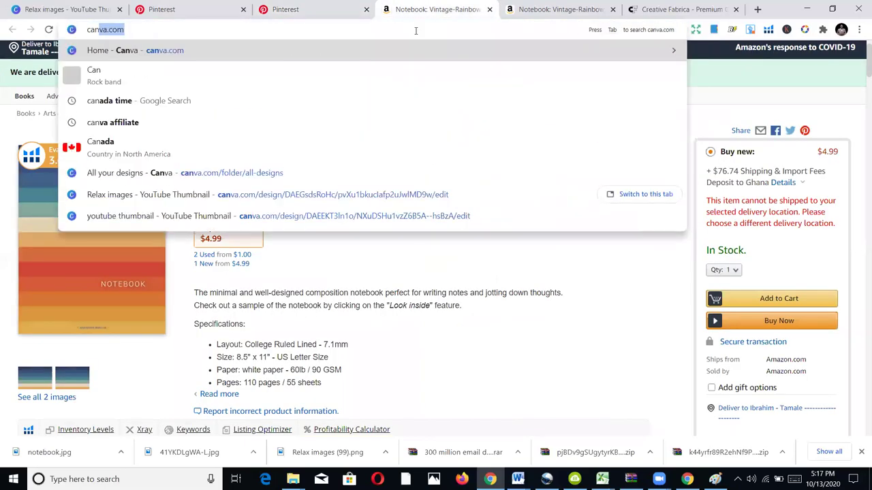
pyautogui.press('Return')
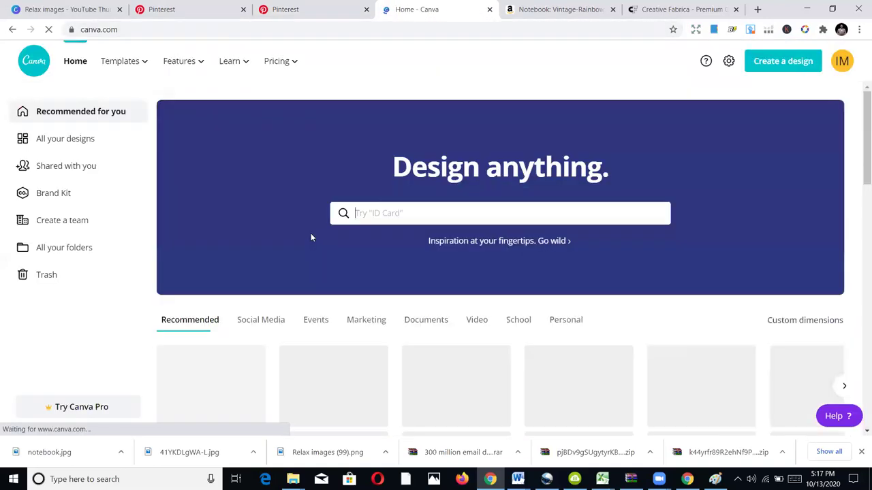
# Step: Search the design templates for "pinterest" from the Canva home page
pyautogui.scroll(-2, 361, 235)
pyautogui.scroll(-3, 354, 243)
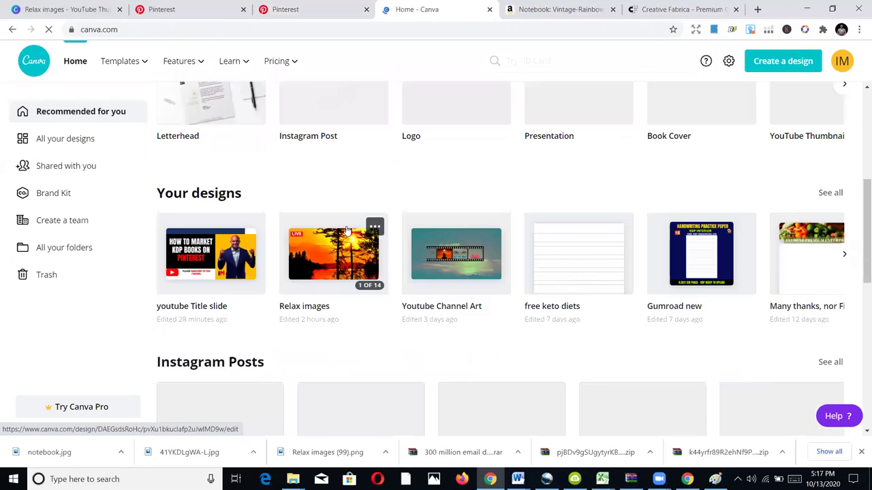
pyautogui.scroll(4, 340, 245)
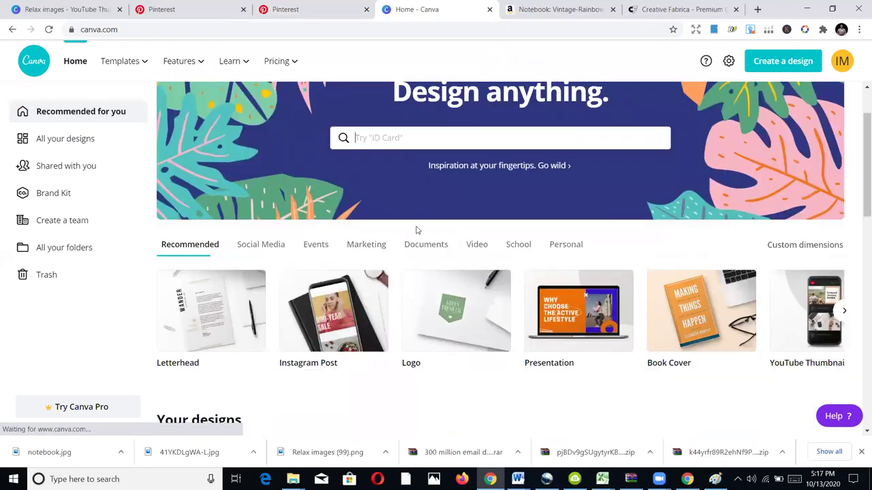
pyautogui.scroll(1, 414, 229)
pyautogui.write('pi')
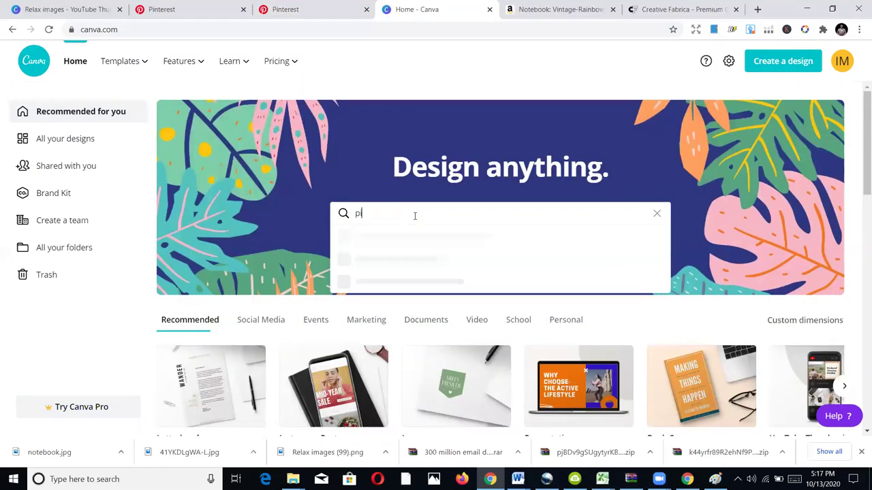
pyautogui.write('nterest')
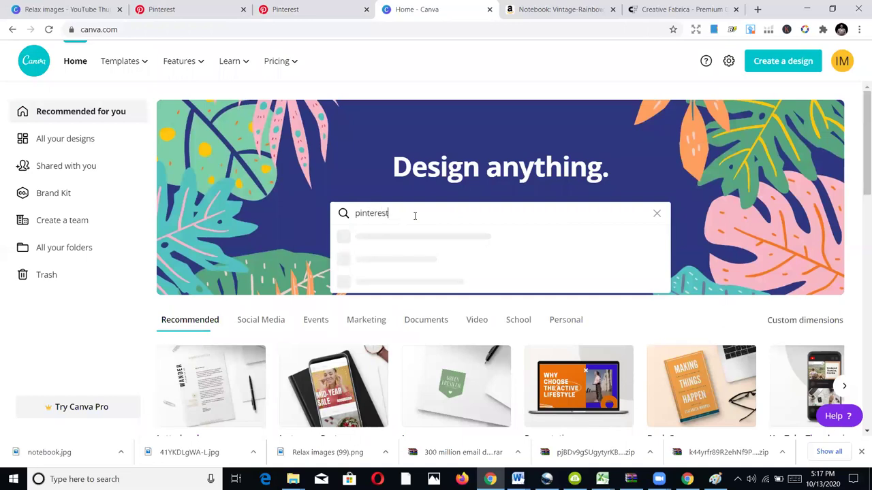
pyautogui.press('Return')
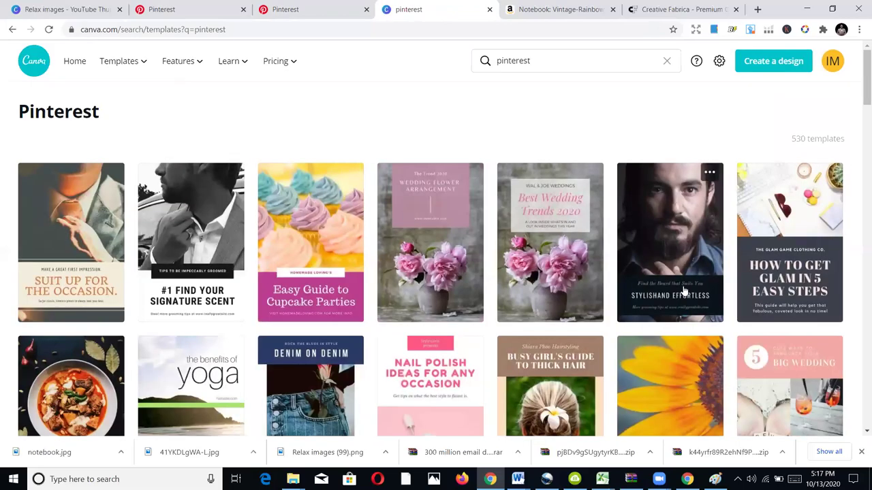
# Step: Browse the Pinterest templates and open the pink Wedding Flower Arrangement one for editing
pyautogui.scroll(-2, 661, 297)
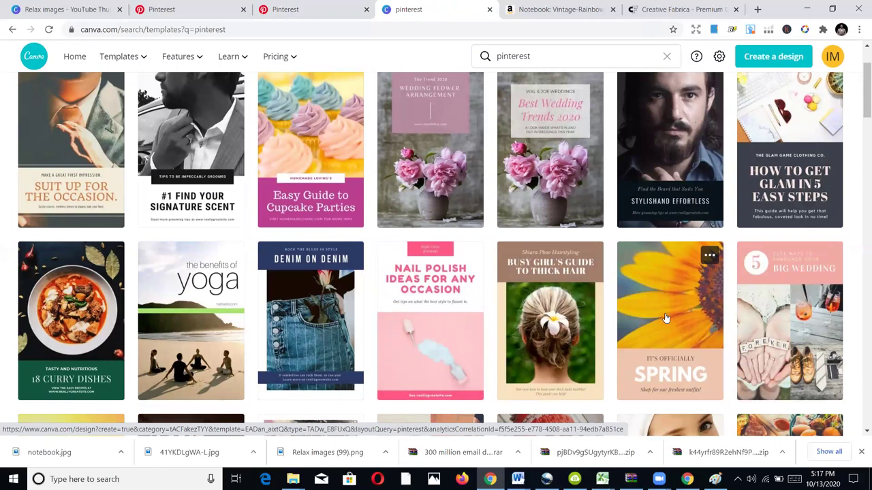
pyautogui.scroll(-1, 665, 320)
pyautogui.scroll(2, 603, 342)
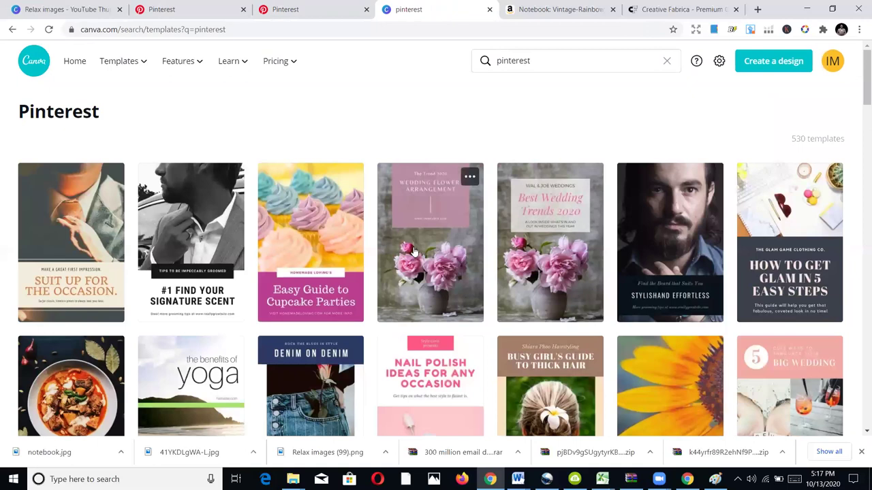
pyautogui.click(460, 282)
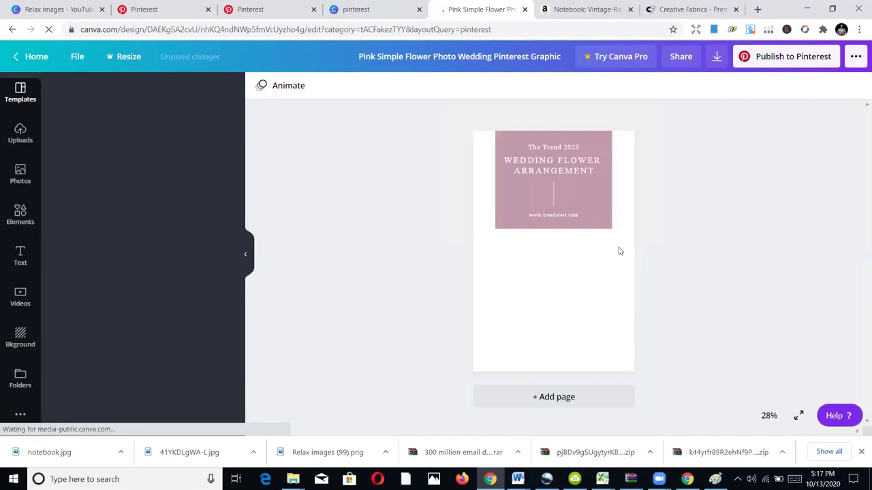
# Step: Delete the pink rectangle behind the template's text and replace the flower photo background with solid black
pyautogui.click(567, 197)
pyautogui.click(560, 234)
pyautogui.click(562, 247)
pyautogui.click(559, 228)
pyautogui.click(559, 229)
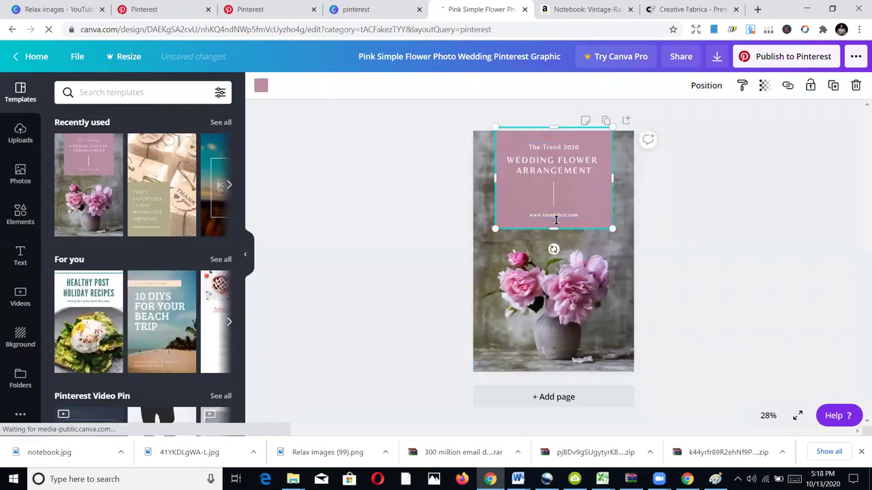
pyautogui.press('Delete')
pyautogui.click(533, 243)
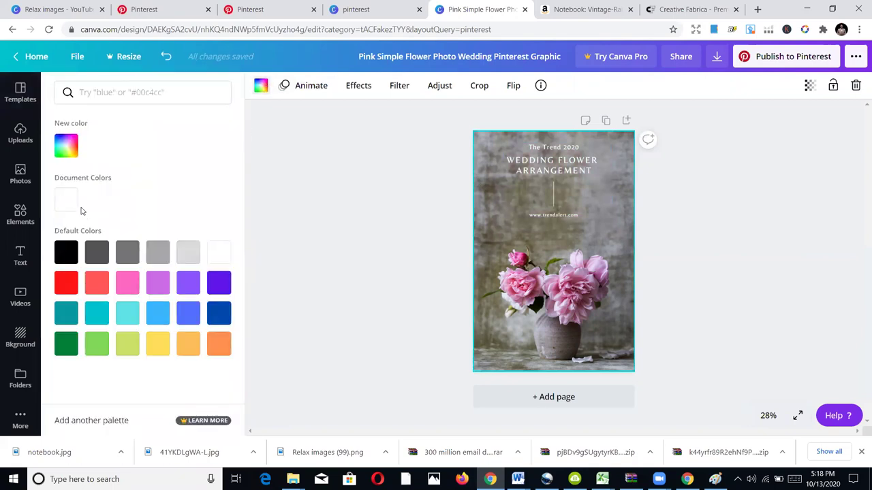
pyautogui.click(65, 252)
# Step: Delete the Wedding Flower Arrangement heading, the web address, the "The Trend 2020" text and the vertical line, keeping the black background
pyautogui.click(539, 218)
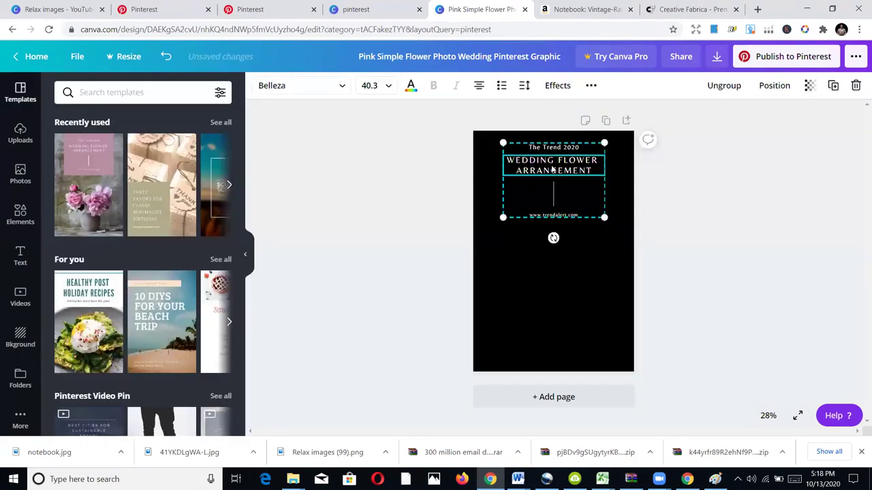
pyautogui.press('Delete')
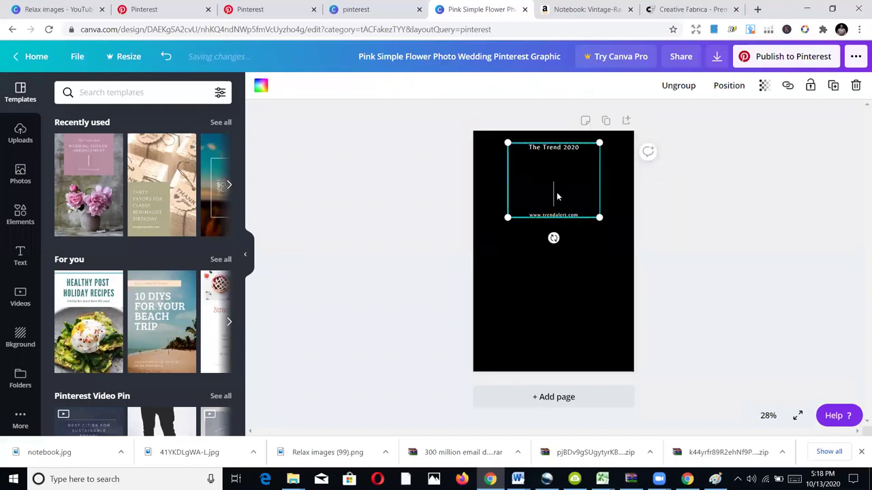
pyautogui.click(558, 217)
pyautogui.press('Delete')
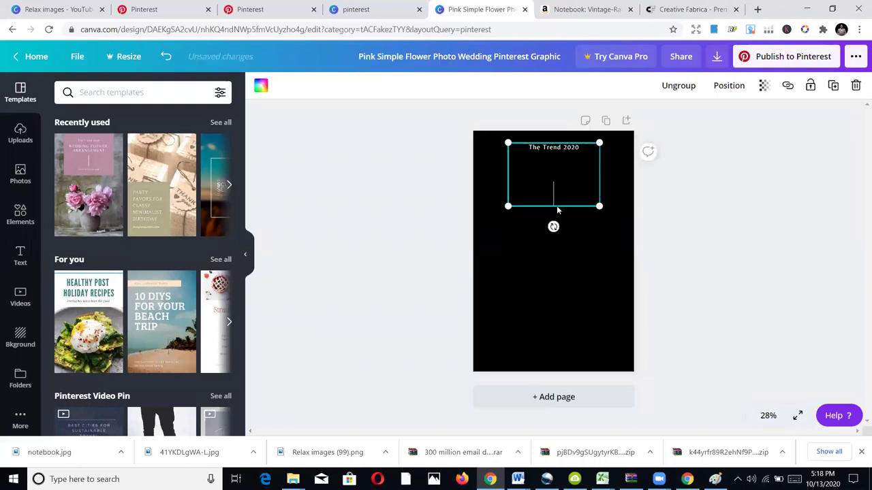
pyautogui.click(556, 208)
pyautogui.press('Delete')
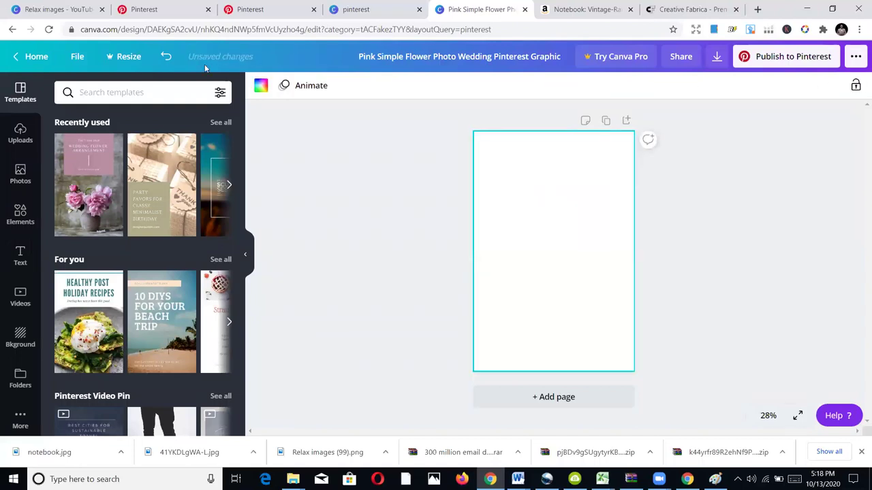
pyautogui.click(165, 56)
pyautogui.click(555, 148)
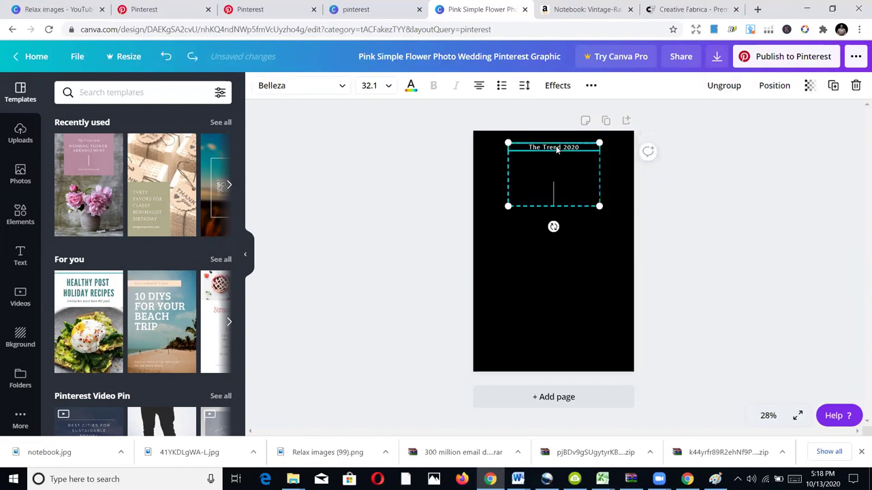
pyautogui.press('Delete')
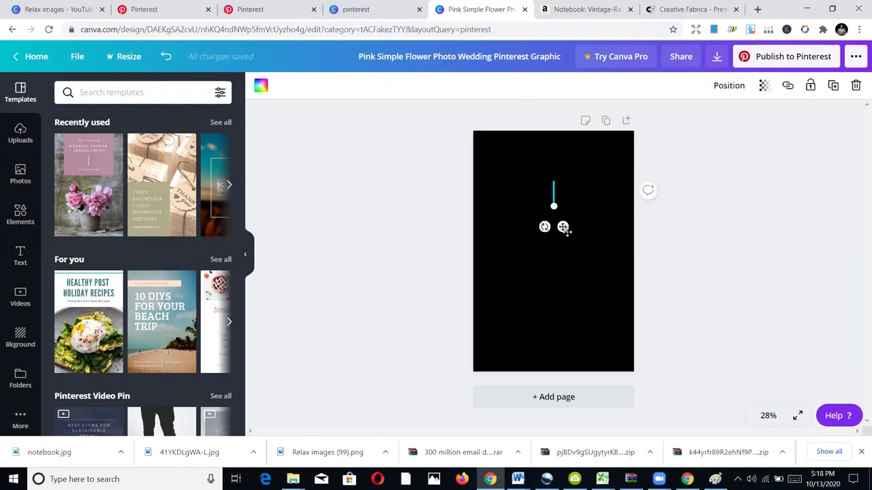
pyautogui.press('Delete')
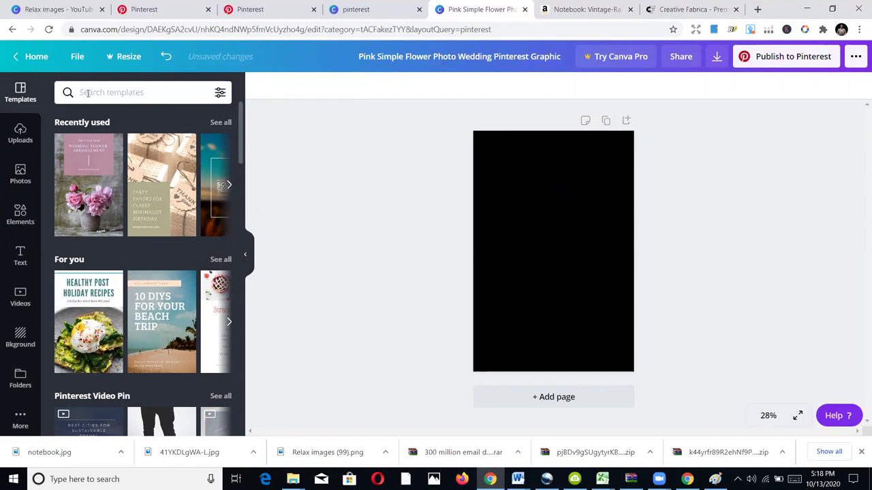
# Step: Add a heading to the black page that reads "Notebook"
pyautogui.click(20, 134)
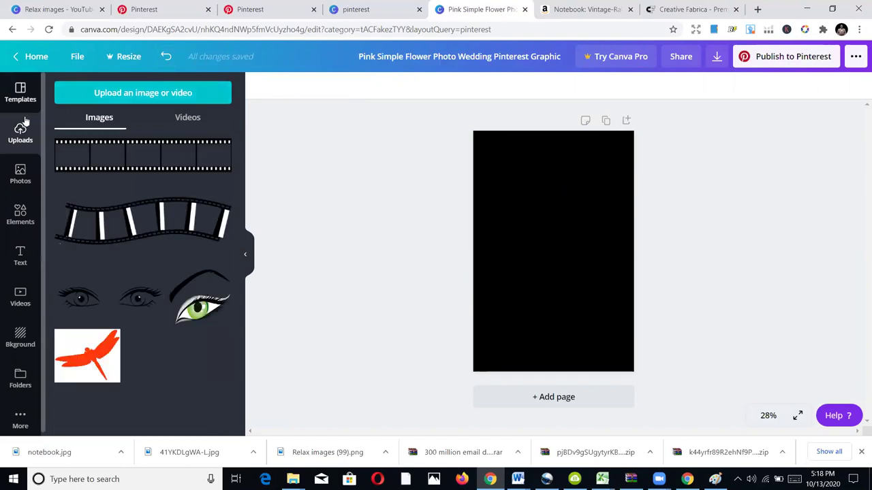
pyautogui.click(21, 255)
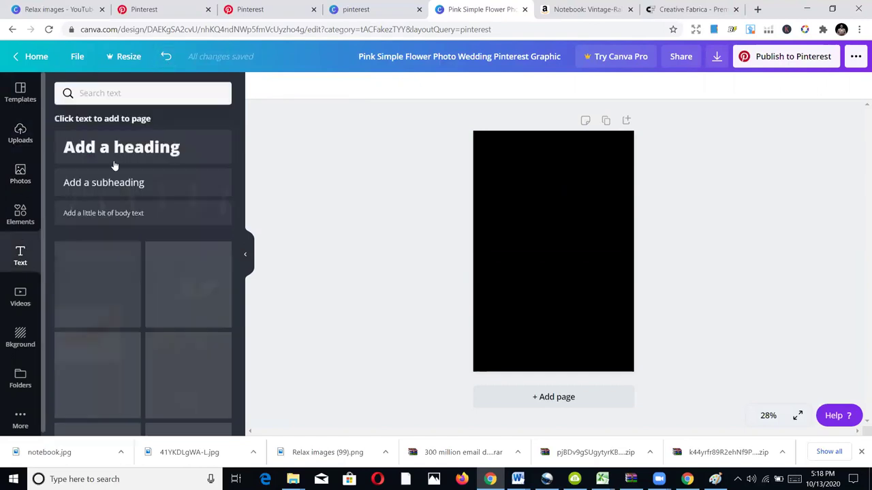
pyautogui.click(121, 150)
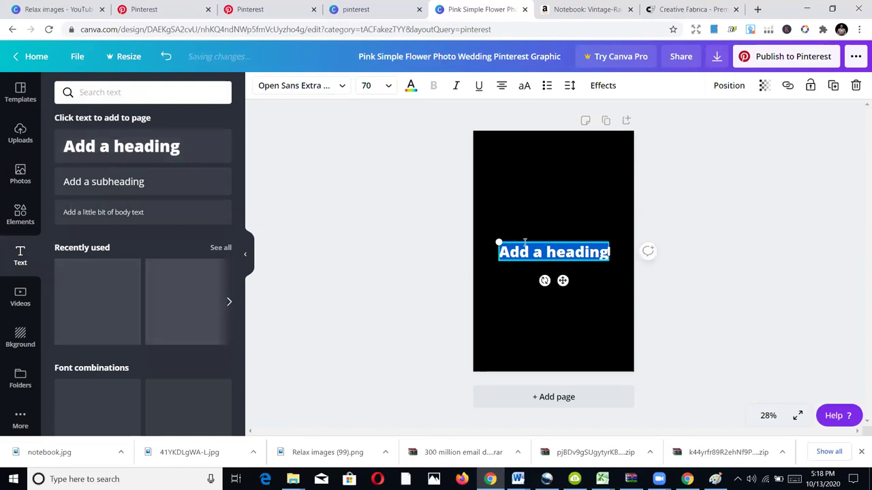
pyautogui.write('Notebook')
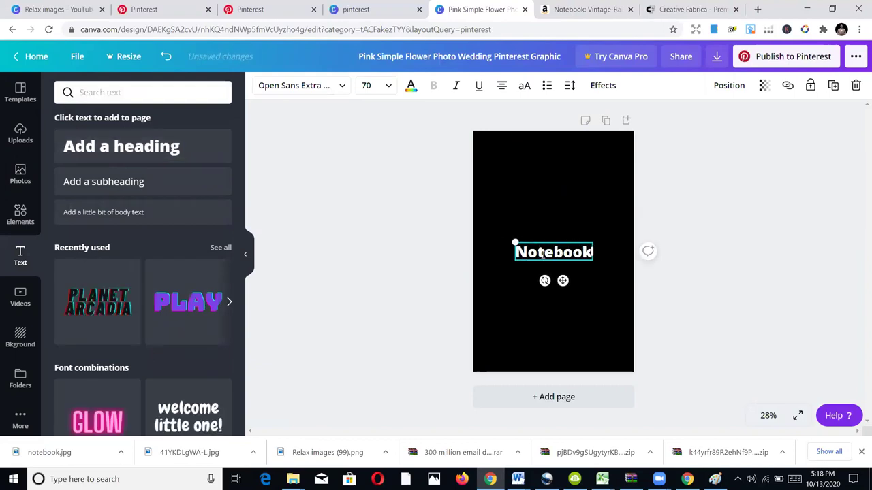
# Step: Make the Notebook heading uppercase and set its font to Anton
pyautogui.click(561, 237)
pyautogui.click(556, 259)
pyautogui.moveTo(557, 259); pyautogui.dragTo(558, 255)
pyautogui.click(524, 85)
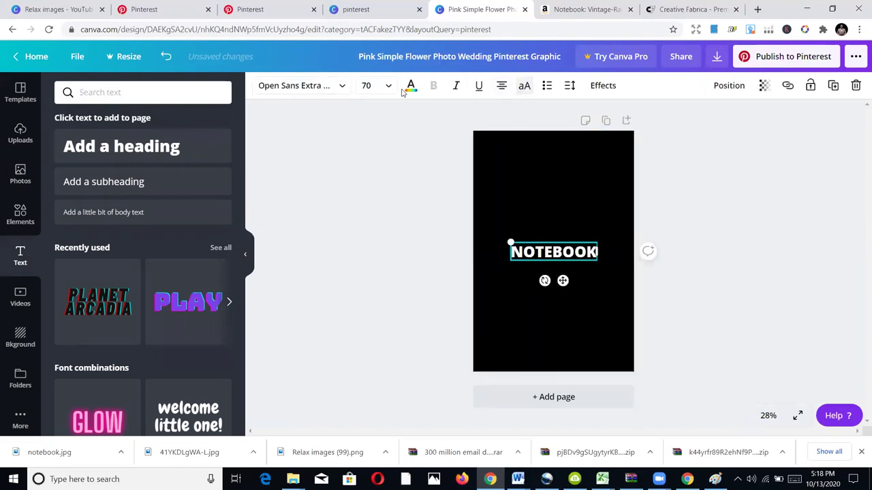
pyautogui.click(327, 89)
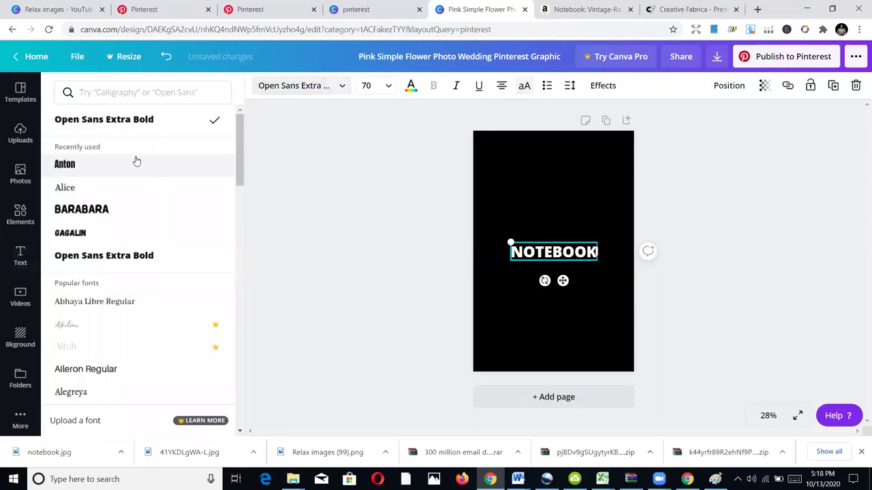
pyautogui.scroll(-1, 96, 253)
pyautogui.scroll(1, 92, 225)
pyautogui.click(78, 164)
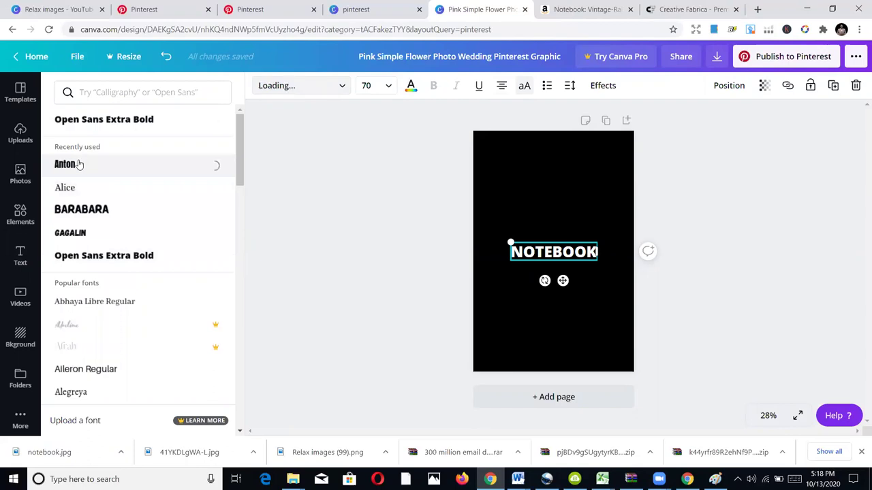
# Step: Change the NOTEBOOK heading's font to Barabara and keep it centred on the black page
pyautogui.click(97, 213)
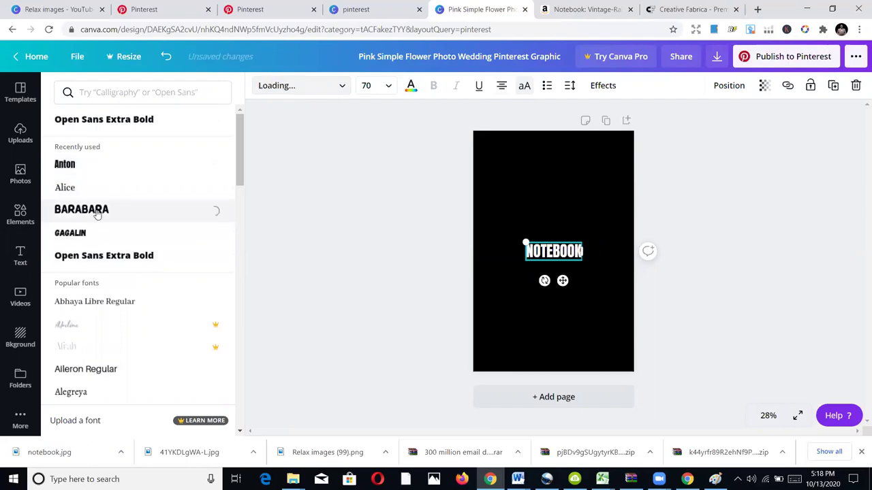
pyautogui.click(571, 202)
pyautogui.click(570, 203)
pyautogui.click(551, 252)
pyautogui.moveTo(550, 252); pyautogui.dragTo(549, 252)
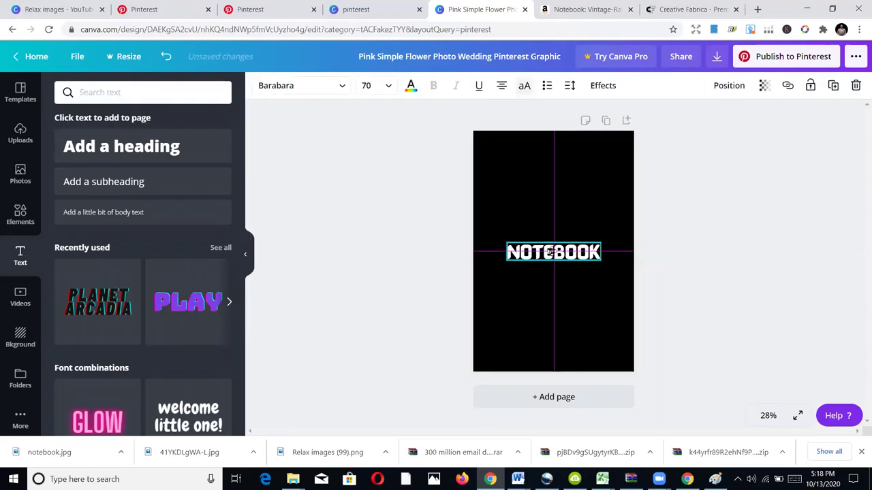
pyautogui.click(584, 220)
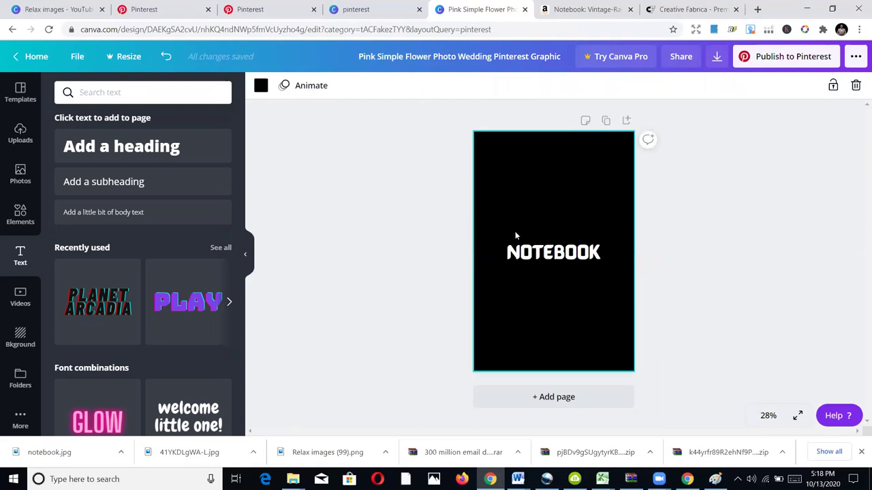
# Step: Start publishing the design to the Pinterest board KDP Interiors and Niches with the title "Notebook"
pyautogui.click(769, 56)
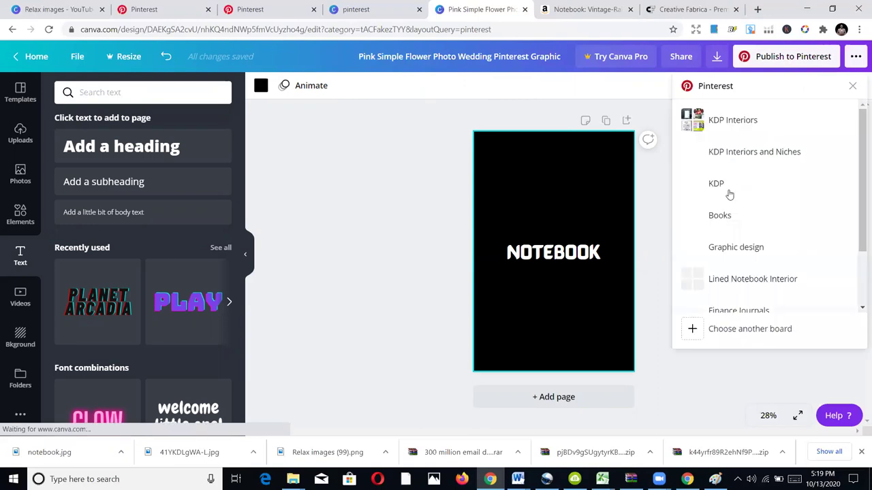
pyautogui.click(747, 158)
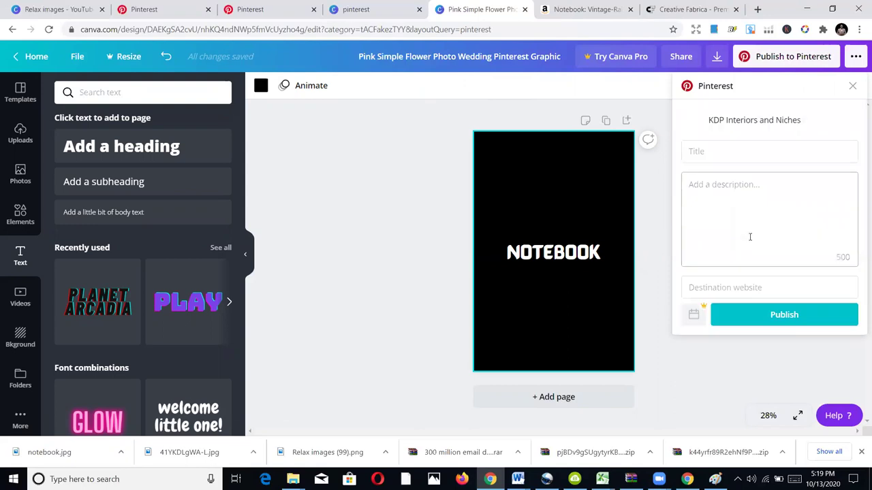
pyautogui.click(724, 153)
pyautogui.write('Notebook')
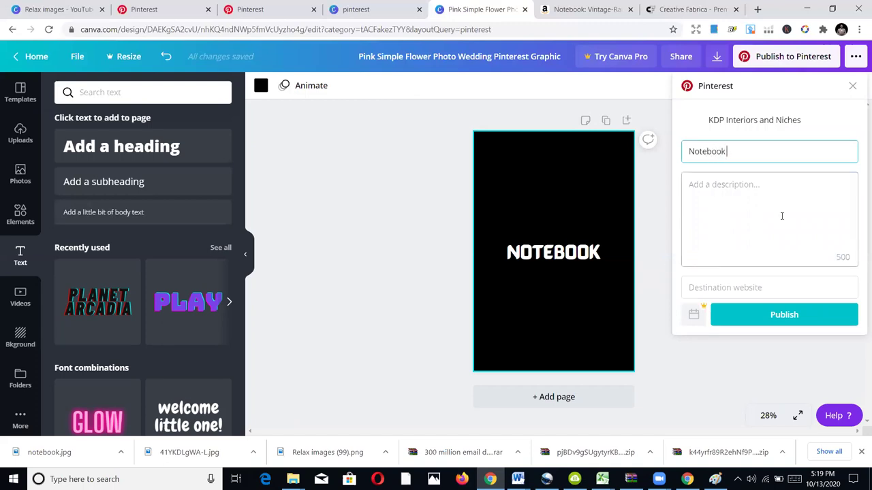
# Step: Fill in the pin description with the sample text "#notebook grabbo;vdahgdukgb"
pyautogui.click(754, 216)
pyautogui.write('K')
pyautogui.press('BackSpace')
pyautogui.write('#not')
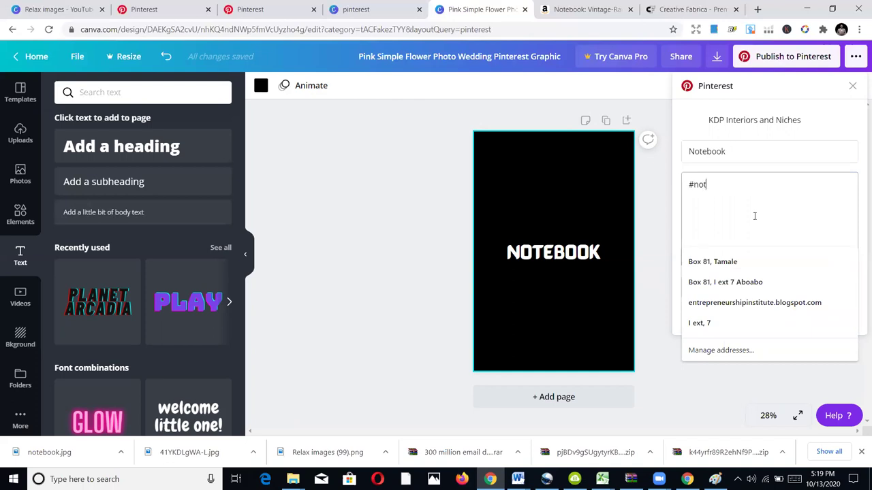
pyautogui.write('ebook grabbo;vdahgdukgb')
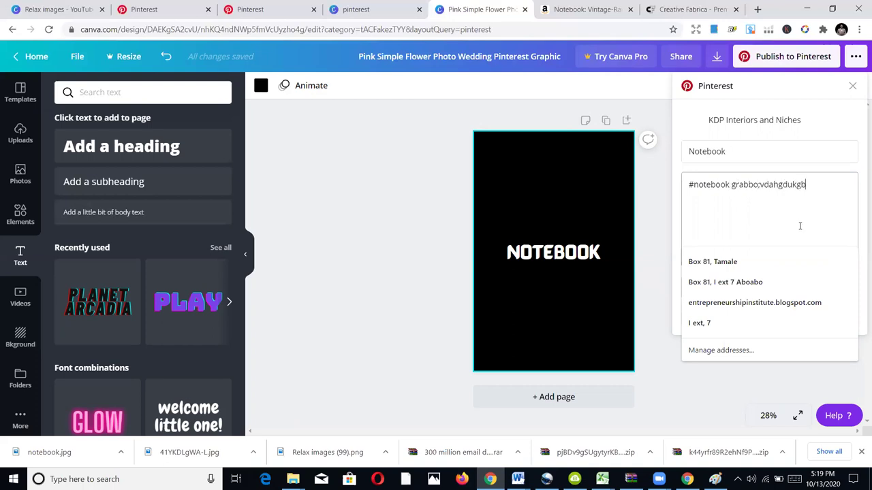
pyautogui.click(758, 289)
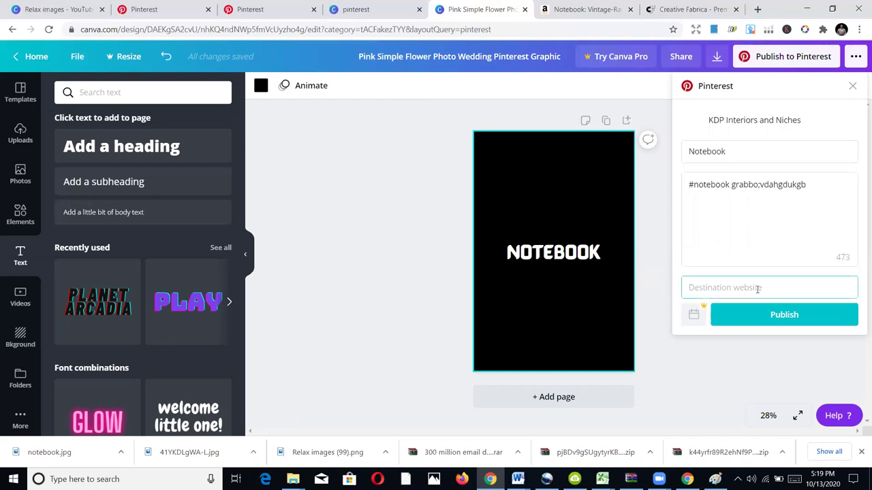
pyautogui.hotkey('ctrl', 'v')
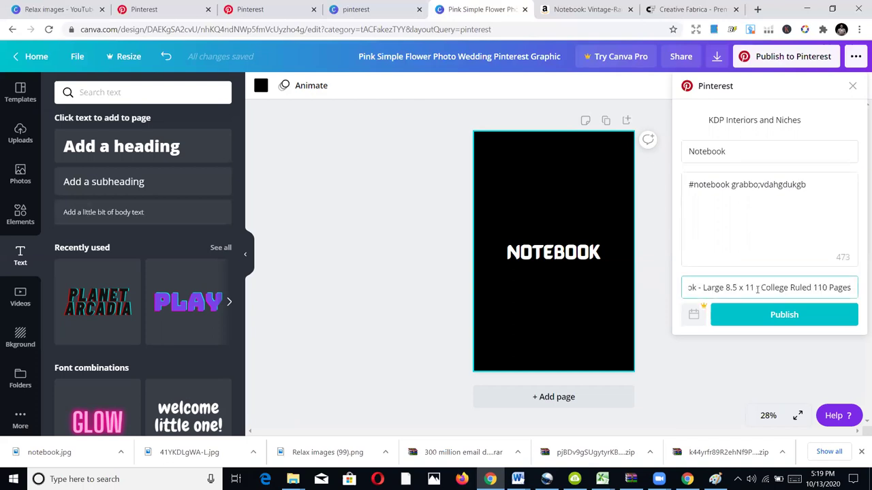
pyautogui.hotkey('ctrl', 'a')
pyautogui.press('BackSpace')
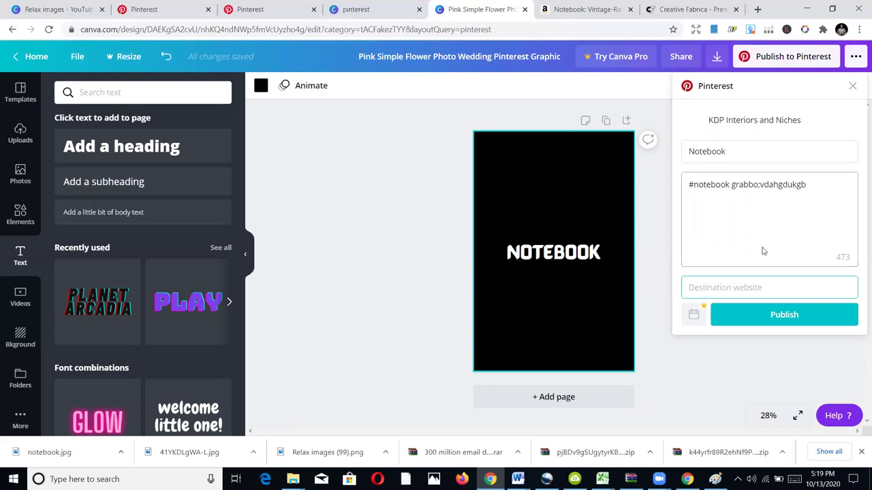
# Step: Copy the web address of the Vintage-Rainbow notebook's Amazon listing and paste it as the pin's destination website in Canva
pyautogui.click(598, 6)
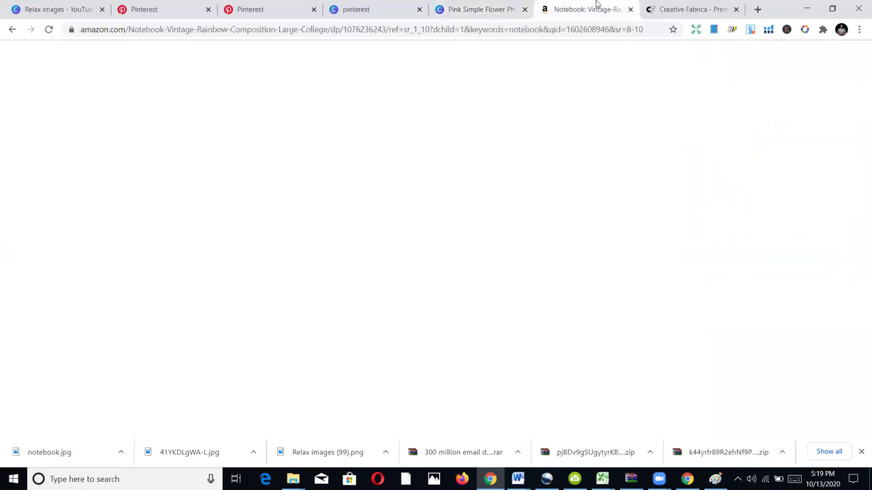
pyautogui.click(164, 29)
pyautogui.rightClick(164, 29)
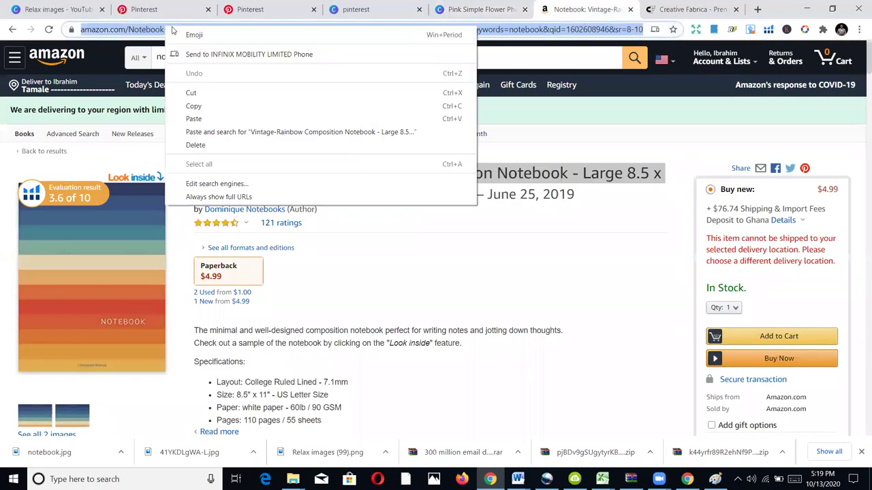
pyautogui.click(227, 106)
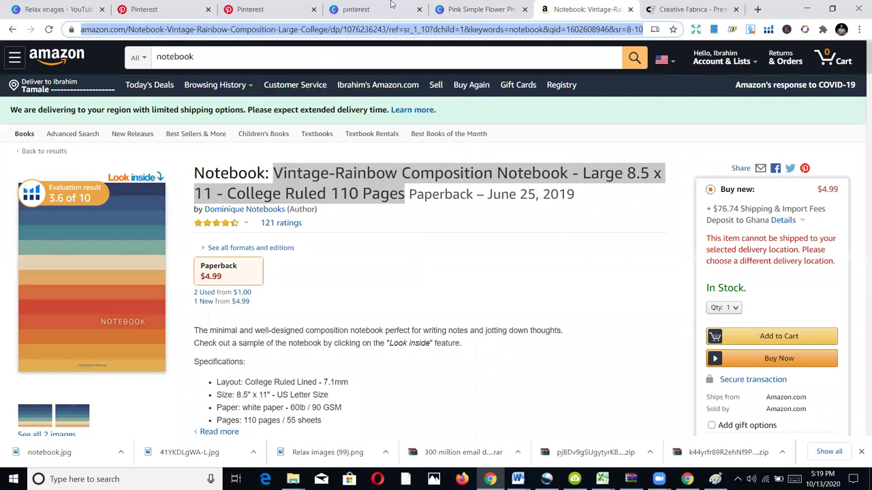
pyautogui.click(289, 12)
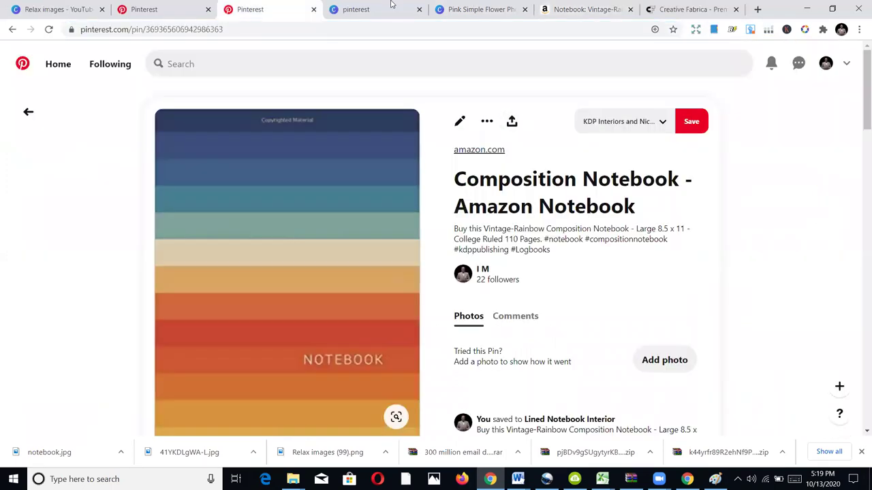
pyautogui.click(466, 8)
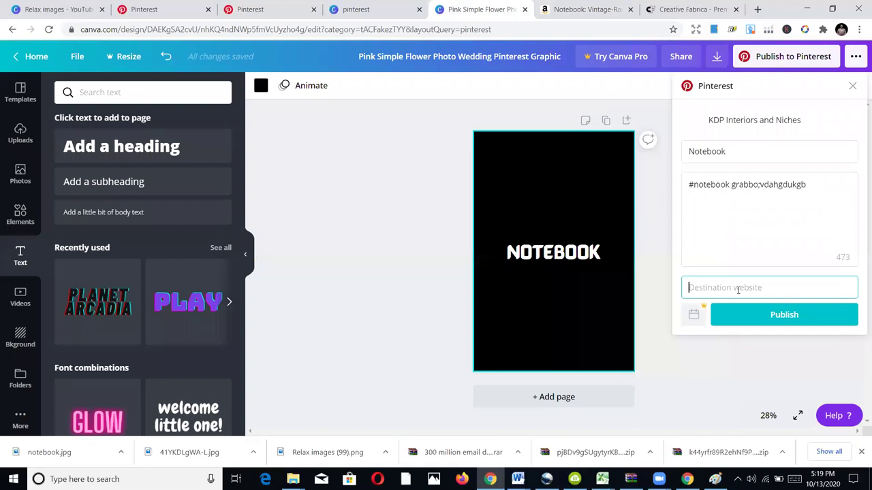
pyautogui.hotkey('ctrl', 'v')
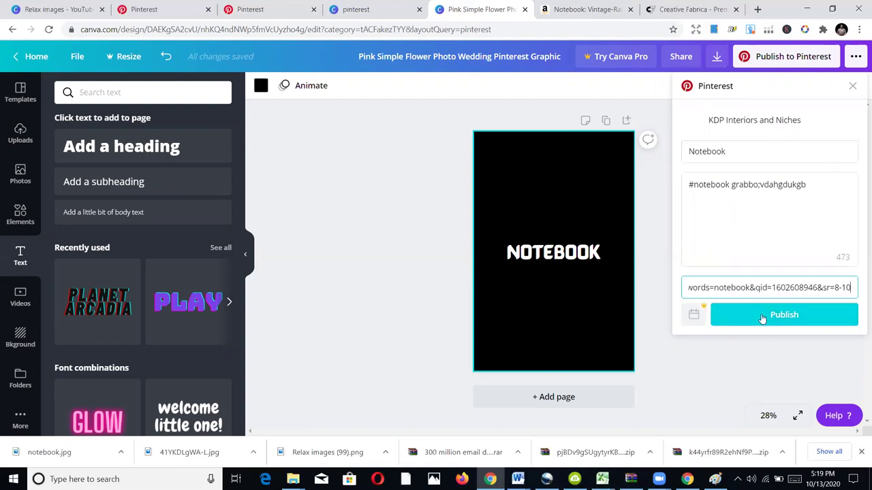
pyautogui.doubleClick(770, 211)
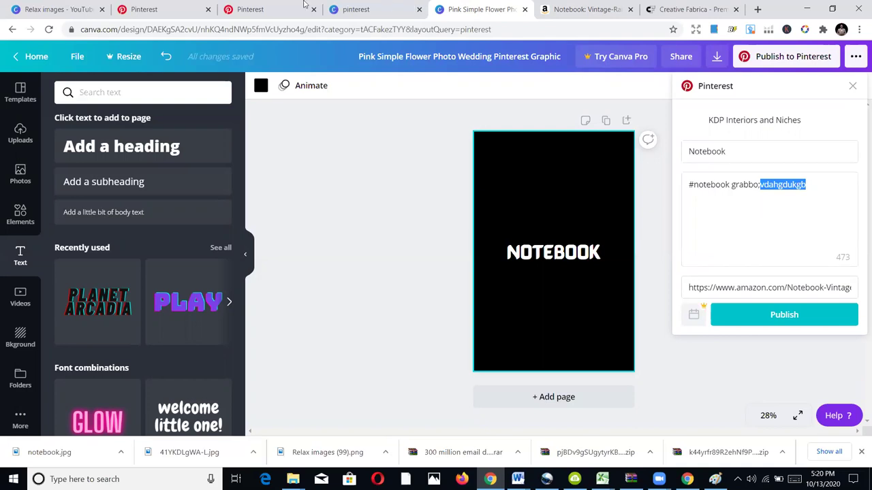
# Step: Switch to the Pinterest page of KDP interior template boards and search Pinterest for "coloring books"
pyautogui.click(278, 8)
pyautogui.click(138, 12)
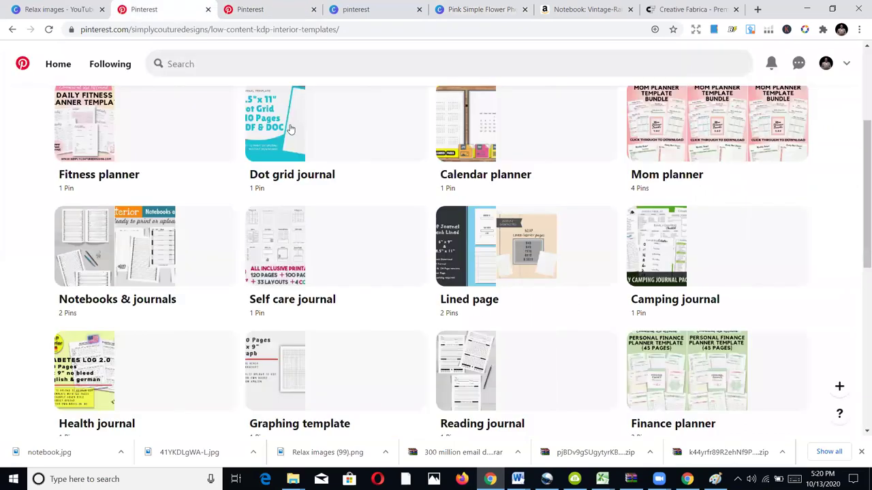
pyautogui.scroll(3, 292, 129)
pyautogui.click(274, 65)
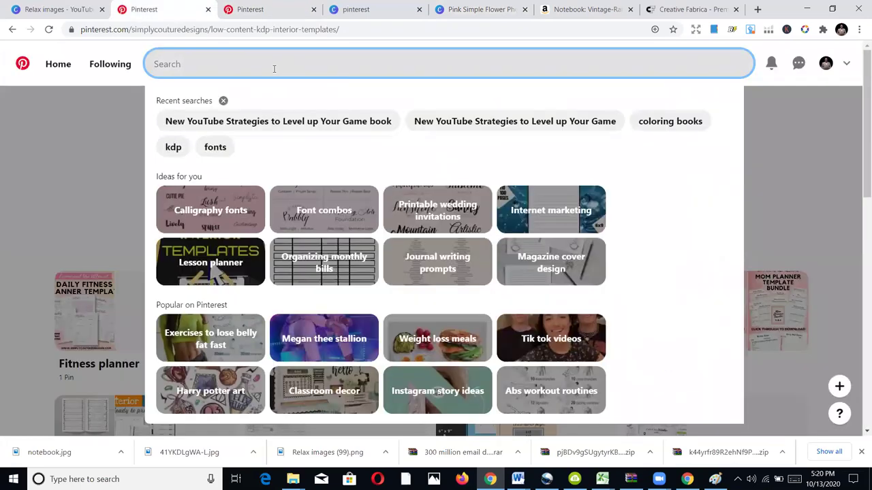
pyautogui.write('col')
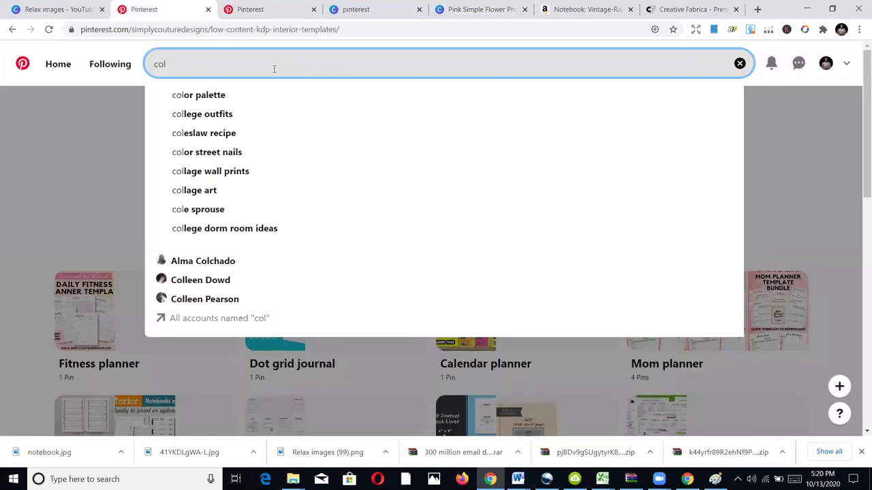
pyautogui.write('oring ')
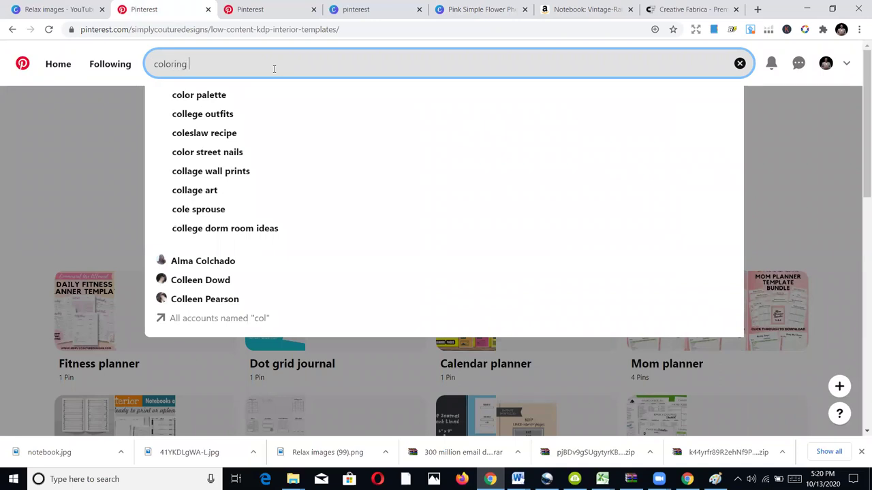
pyautogui.write('books')
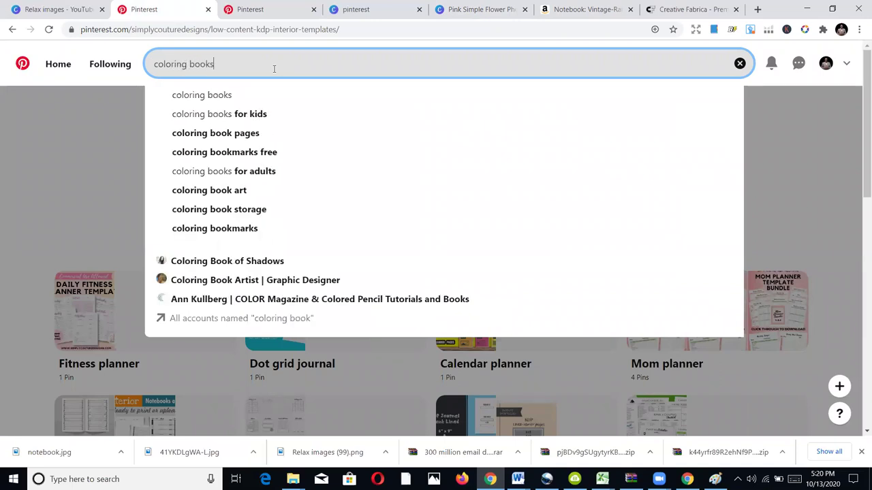
pyautogui.press('Return')
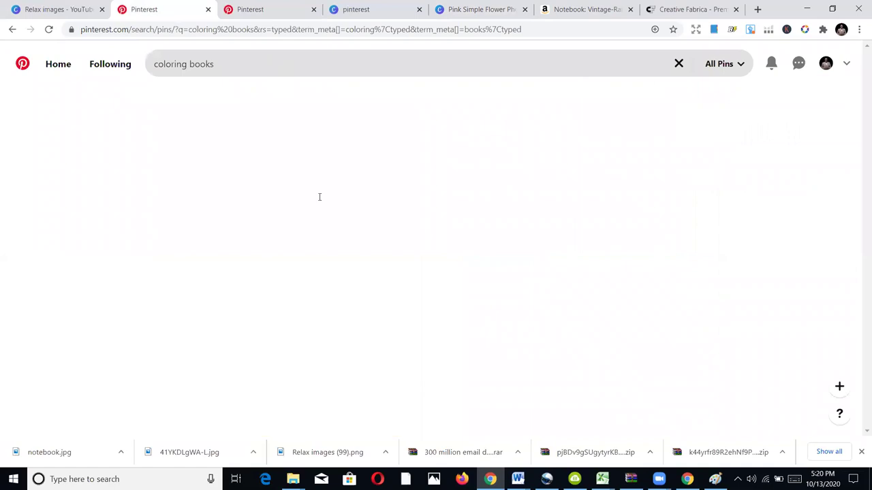
# Step: Examine the coloring book search results to see which kinds of pins and source websites are offered
pyautogui.scroll(-4, 349, 259)
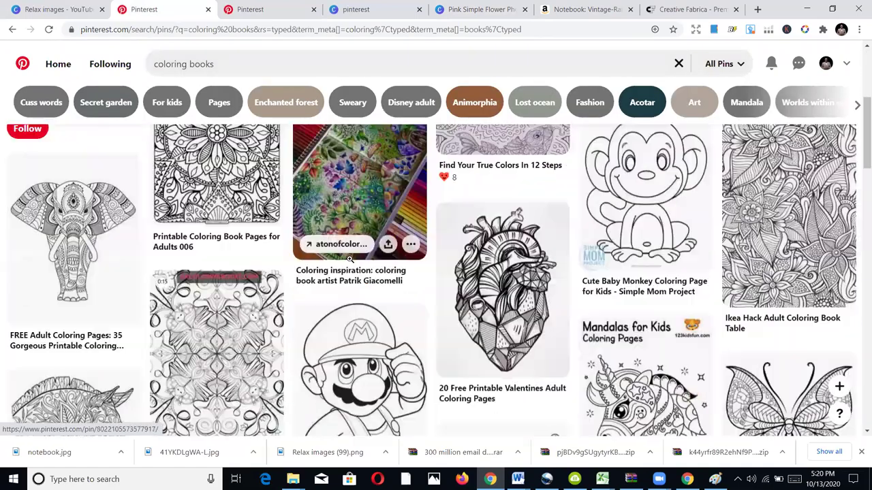
pyautogui.scroll(-3, 349, 259)
pyautogui.scroll(1, 281, 228)
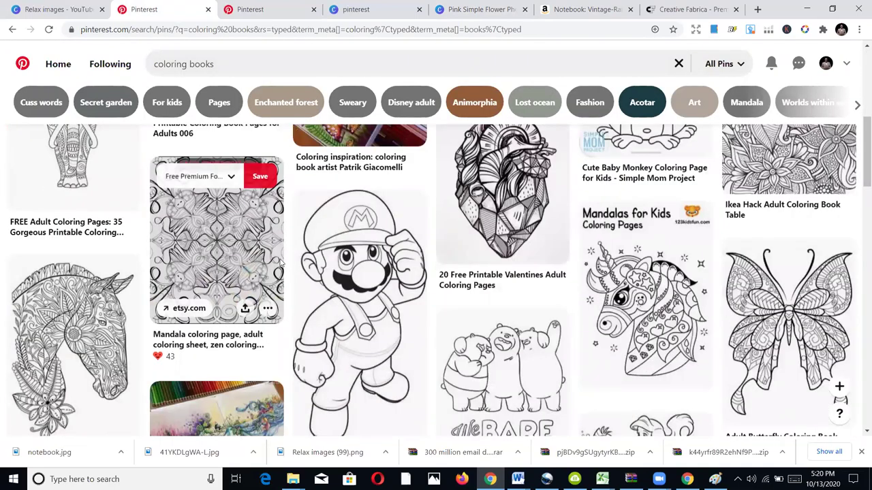
pyautogui.scroll(-4, 279, 262)
pyautogui.scroll(1, 198, 199)
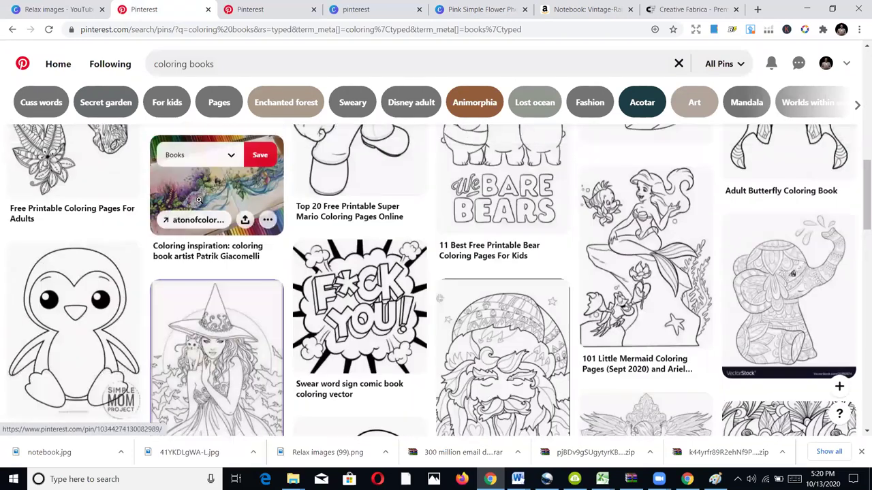
pyautogui.scroll(-8, 255, 273)
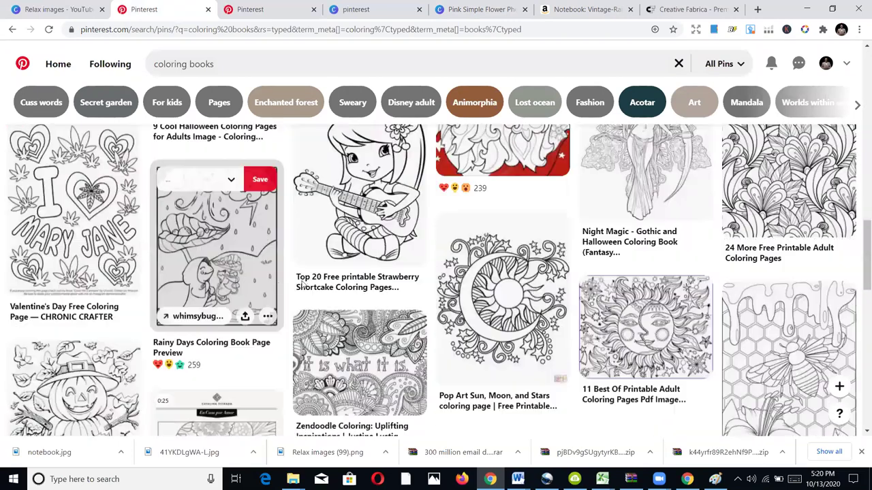
pyautogui.scroll(-3, 499, 303)
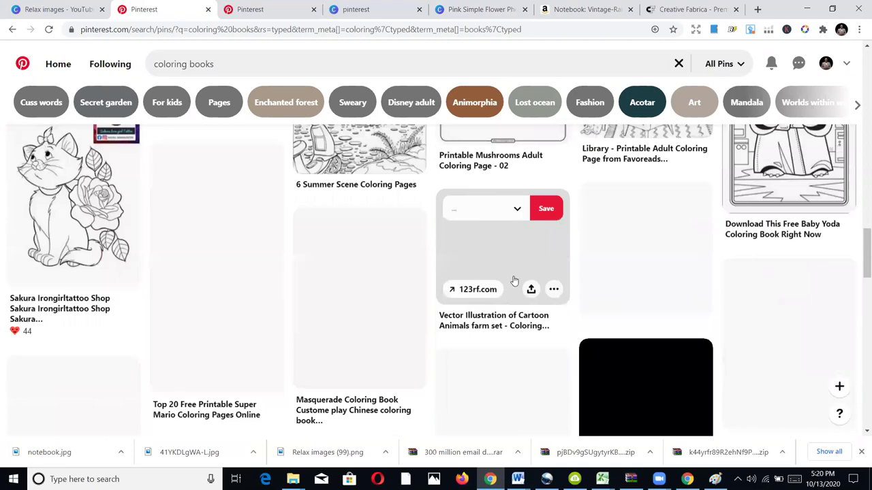
pyautogui.scroll(-2, 304, 249)
pyautogui.scroll(-5, 368, 279)
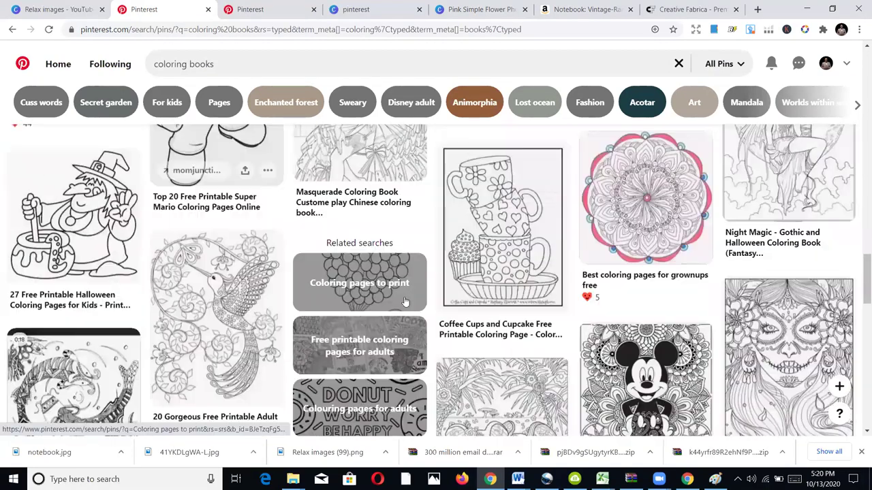
pyautogui.scroll(-8, 404, 296)
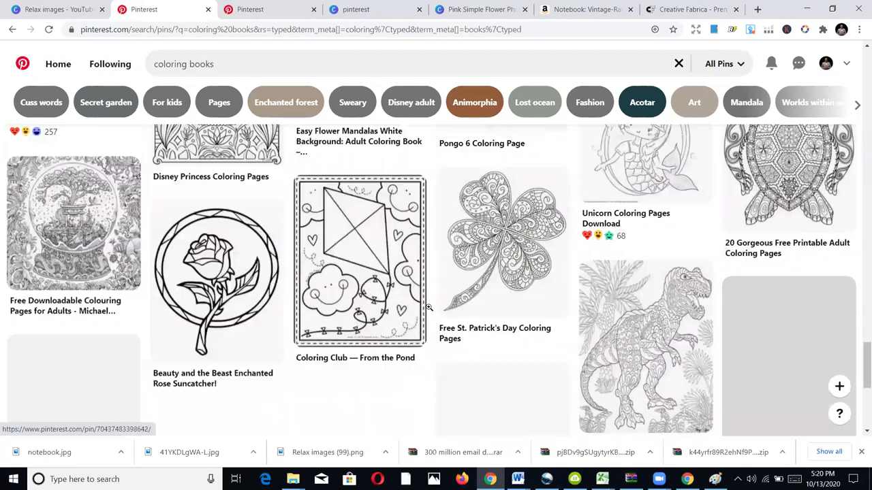
pyautogui.scroll(2, 436, 299)
pyautogui.scroll(1, 431, 293)
pyautogui.scroll(-7, 443, 286)
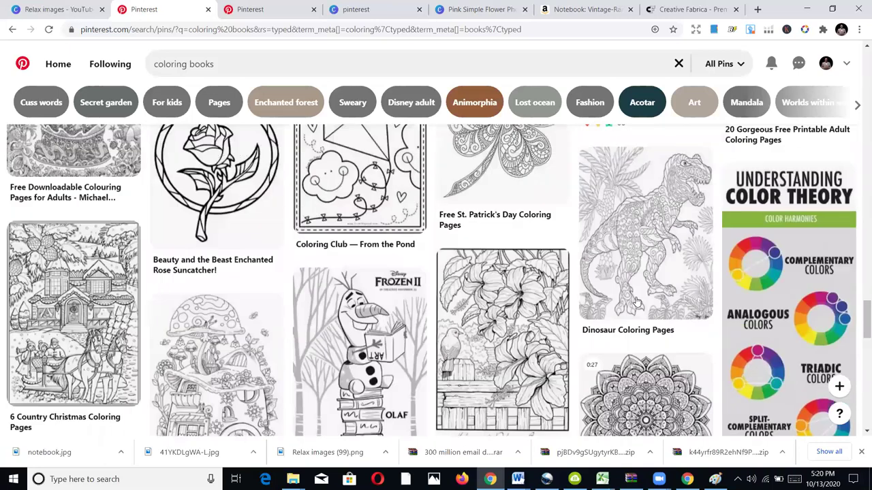
pyautogui.scroll(-5, 436, 286)
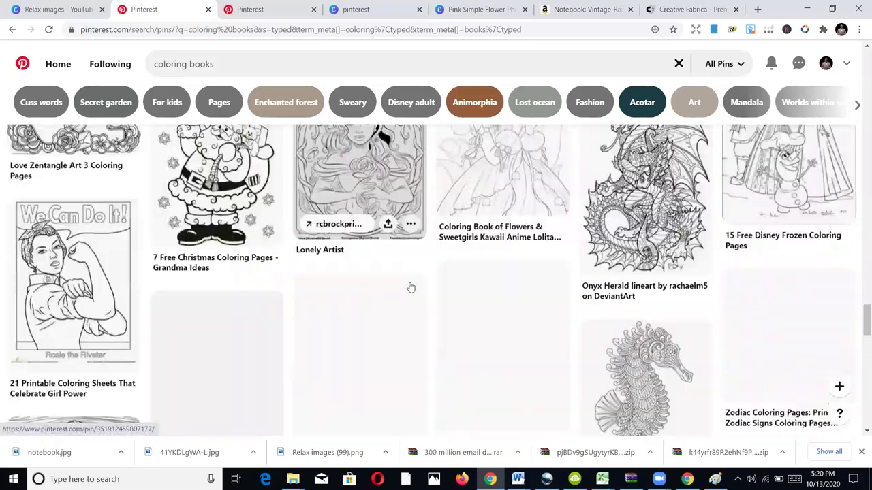
pyautogui.scroll(-1, 860, 340)
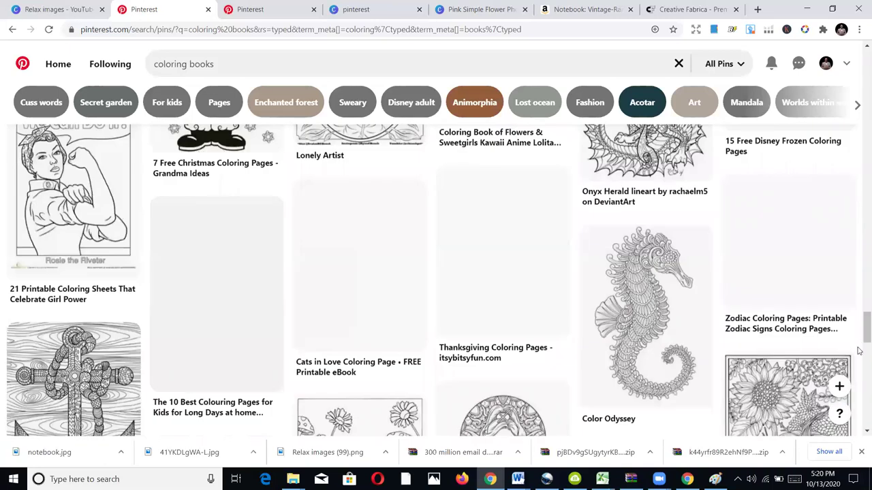
pyautogui.scroll(-11, 860, 350)
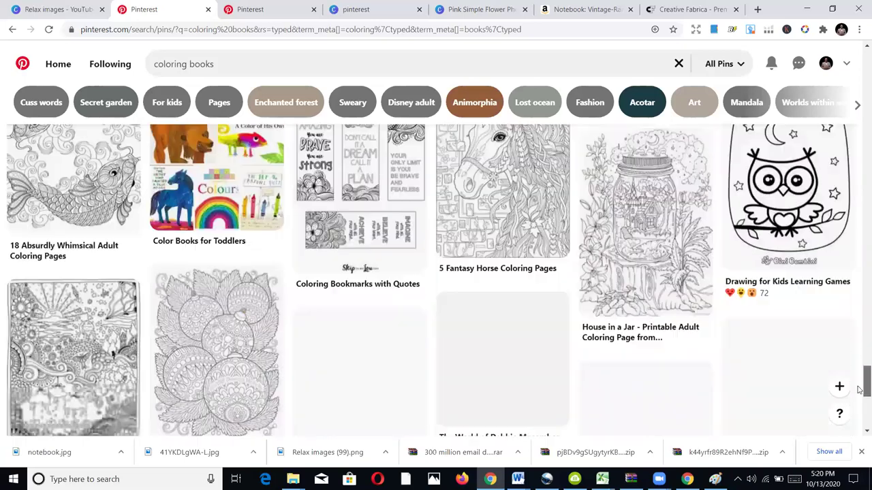
# Step: Replace the Pinterest search with the suggested term "mandala coloring"
pyautogui.scroll(-3, 859, 389)
pyautogui.moveTo(861, 382); pyautogui.dragTo(860, 105)
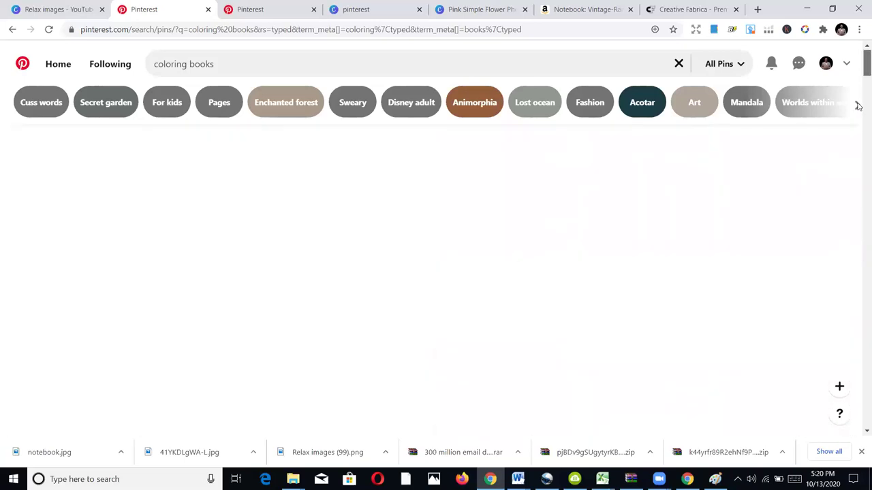
pyautogui.click(290, 65)
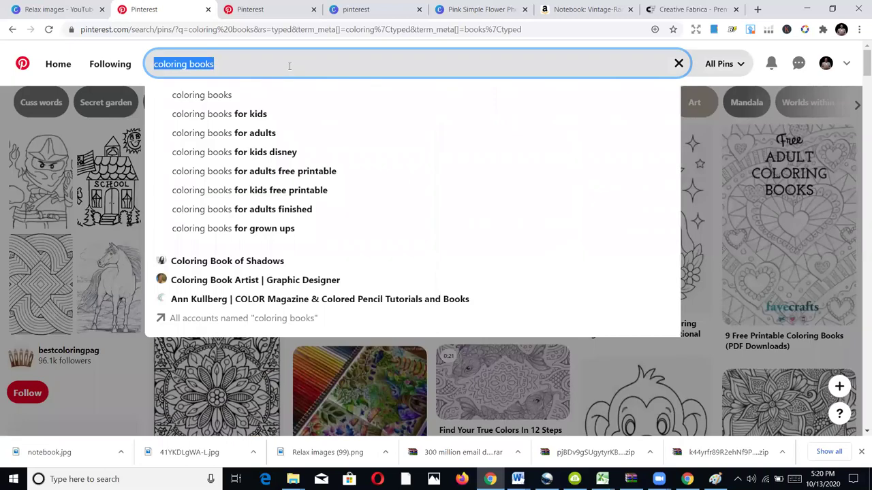
pyautogui.write('mandal')
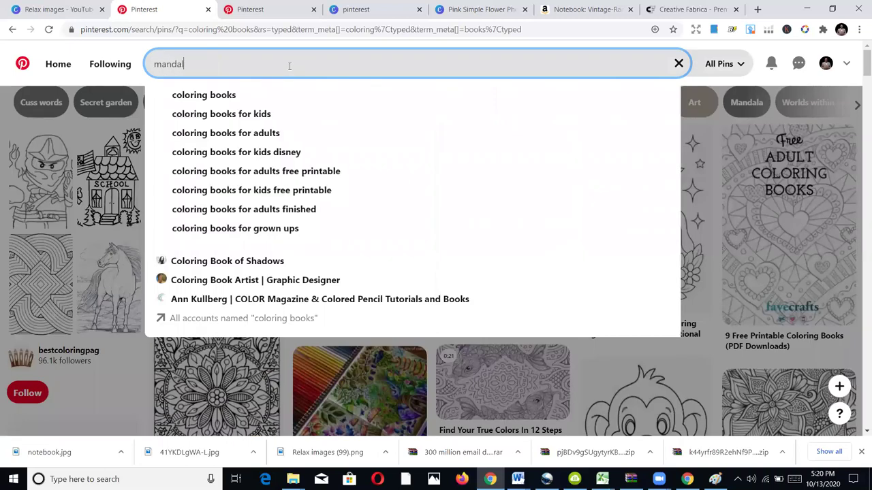
pyautogui.write('a colori')
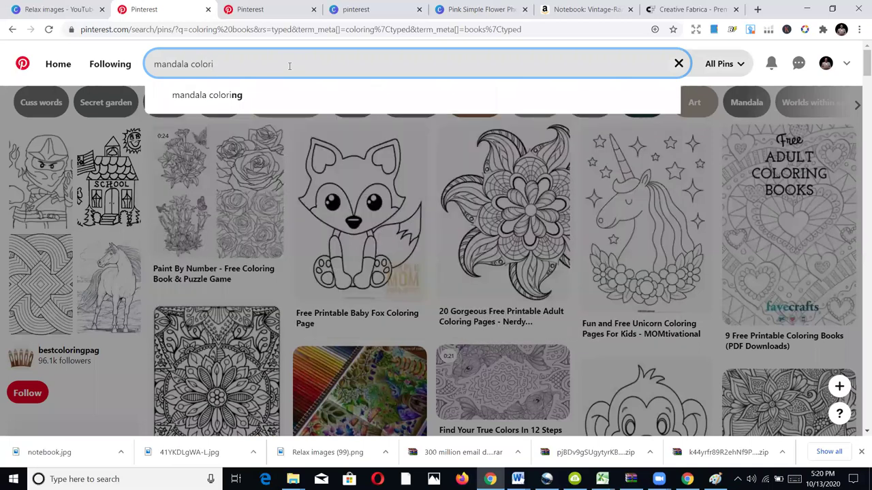
pyautogui.click(251, 96)
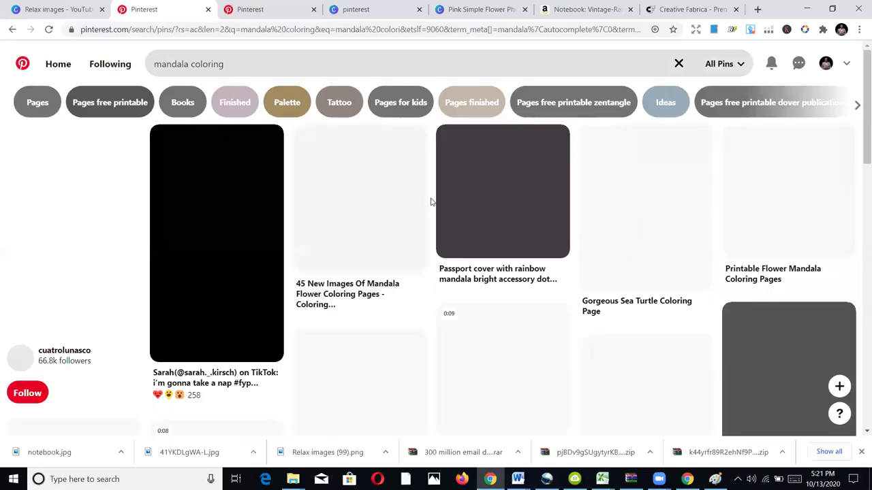
# Step: Examine the mandala coloring pins and the source websites they link to
pyautogui.scroll(-6, 414, 204)
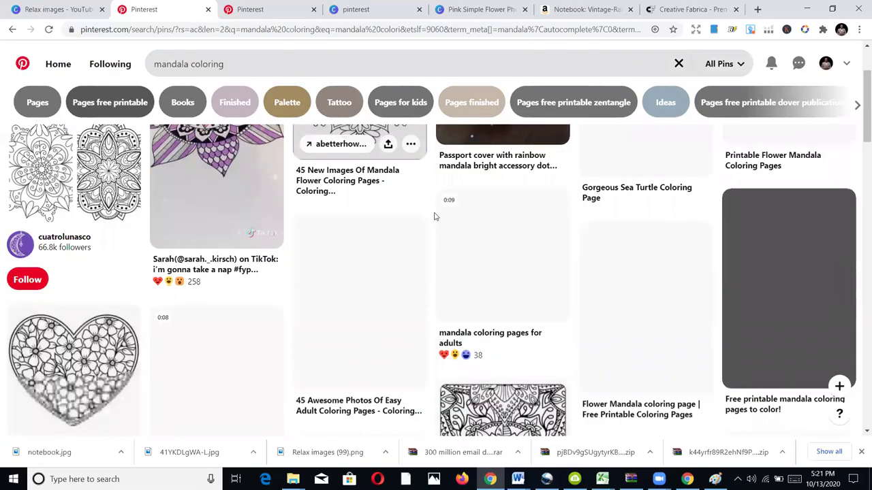
pyautogui.scroll(-4, 390, 276)
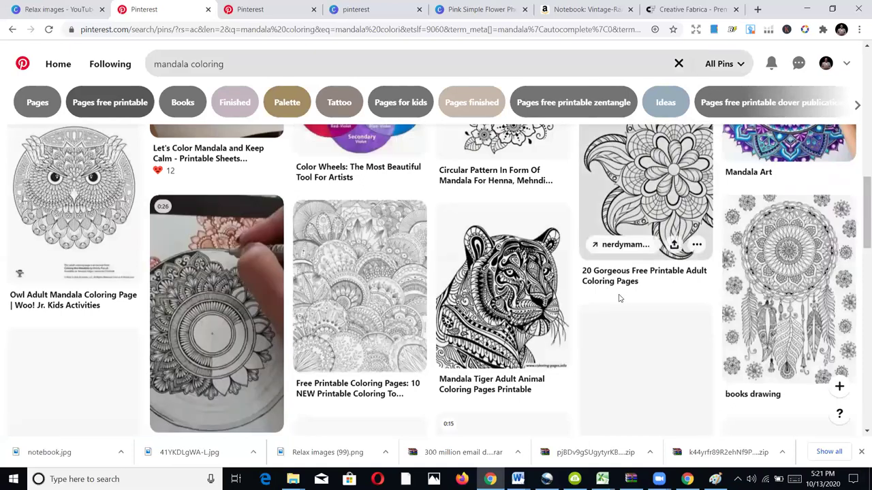
pyautogui.scroll(-5, 606, 296)
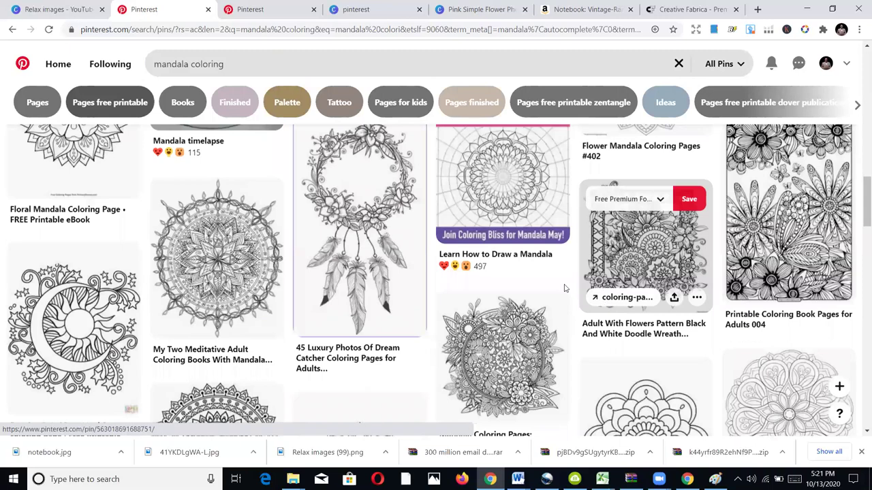
pyautogui.scroll(-3, 555, 292)
pyautogui.scroll(-6, 555, 293)
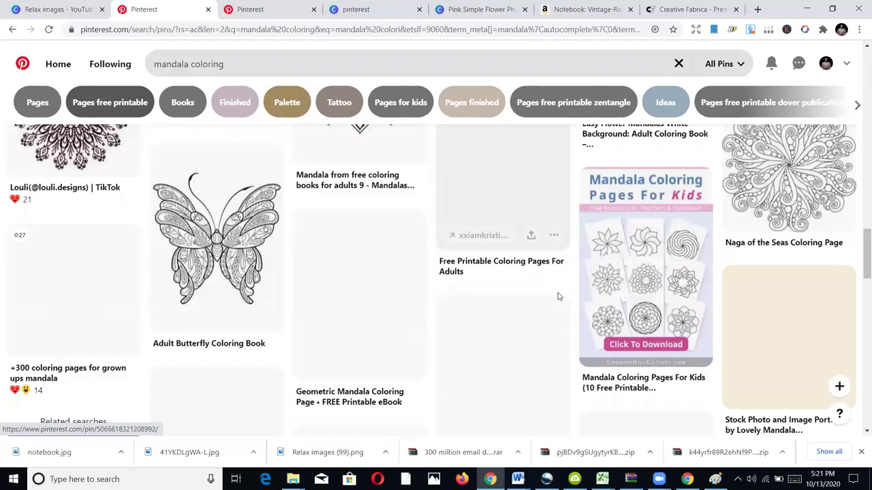
pyautogui.scroll(-3, 557, 293)
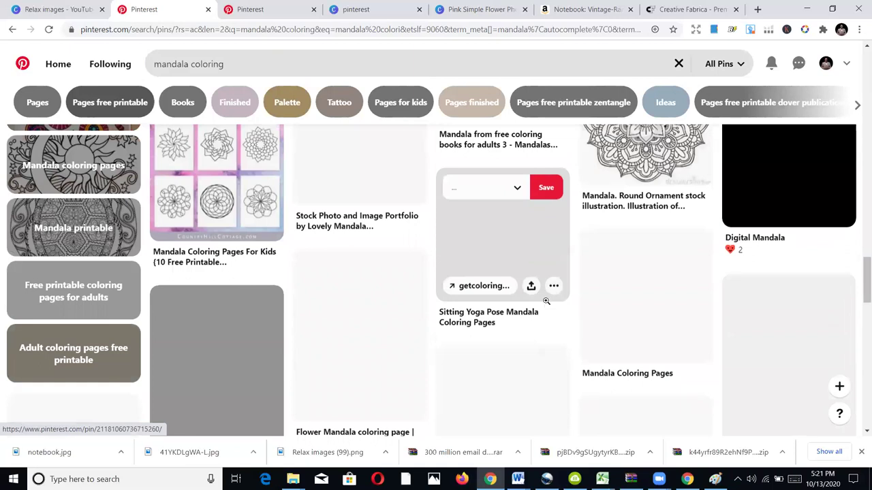
pyautogui.scroll(-3, 547, 300)
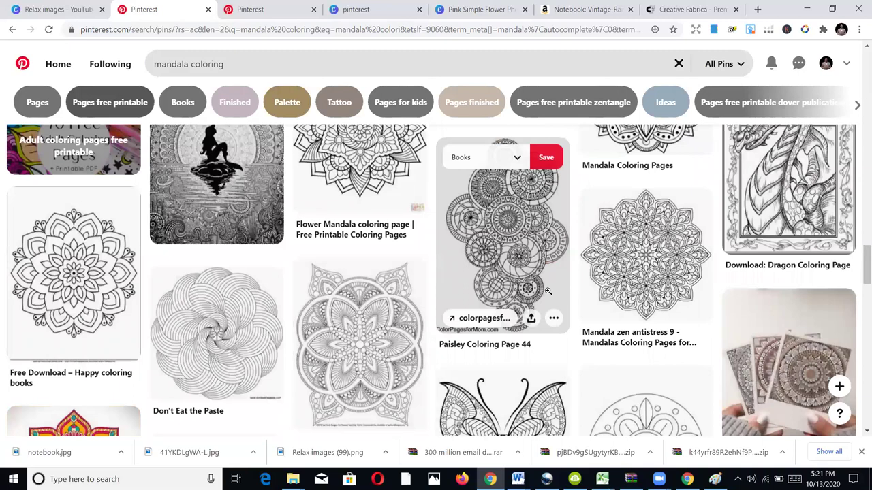
pyautogui.scroll(-3, 549, 298)
pyautogui.scroll(-5, 353, 296)
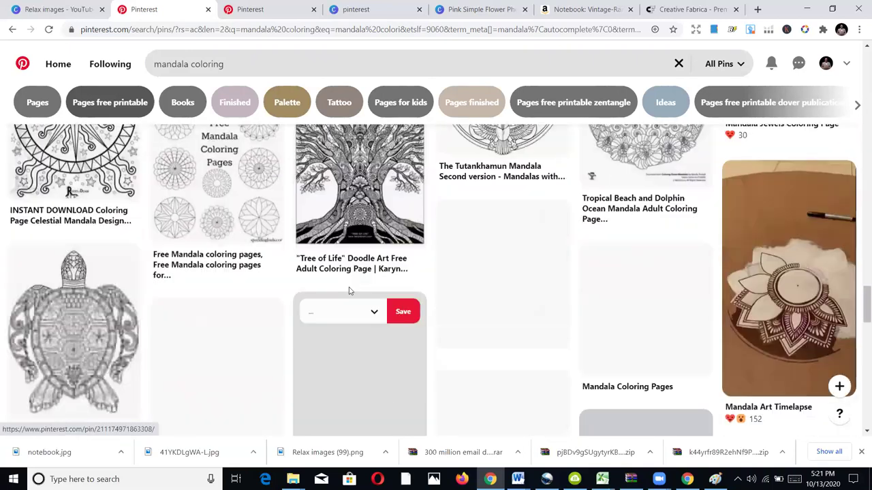
pyautogui.scroll(-2, 353, 296)
pyautogui.scroll(-4, 354, 285)
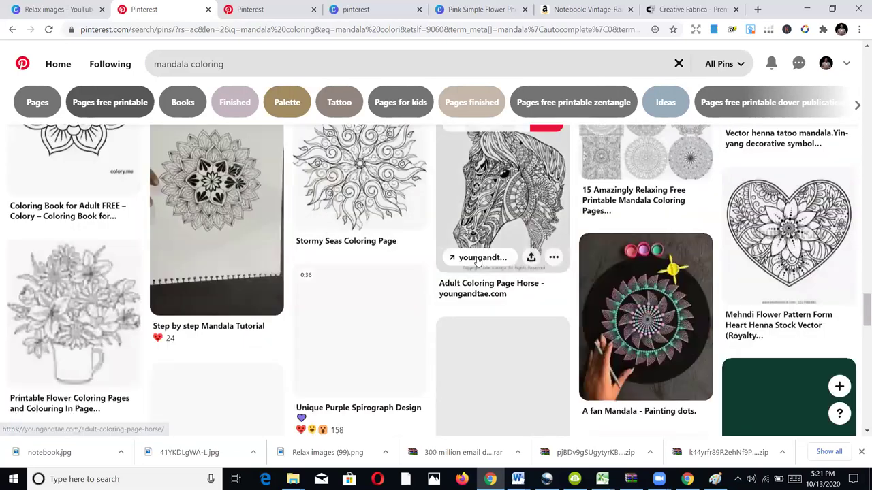
pyautogui.scroll(-2, 416, 293)
pyautogui.scroll(-10, 412, 299)
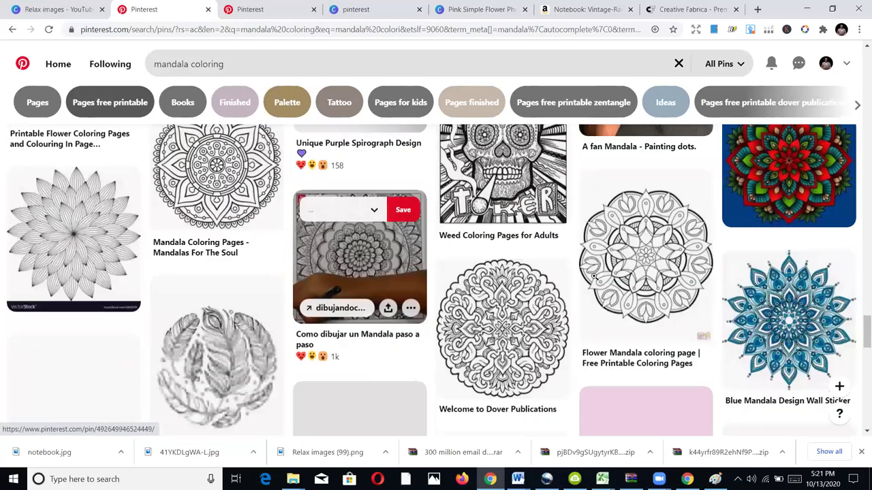
pyautogui.scroll(-1, 550, 307)
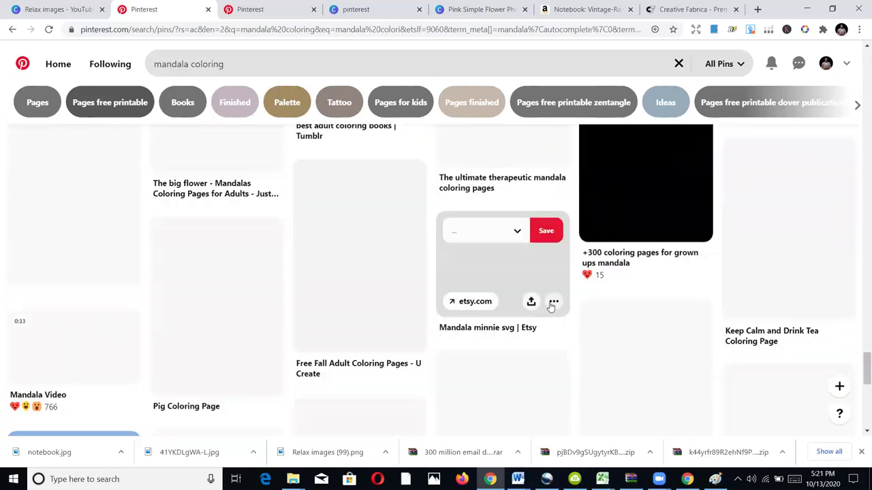
pyautogui.scroll(-2, 354, 319)
pyautogui.scroll(-8, 359, 318)
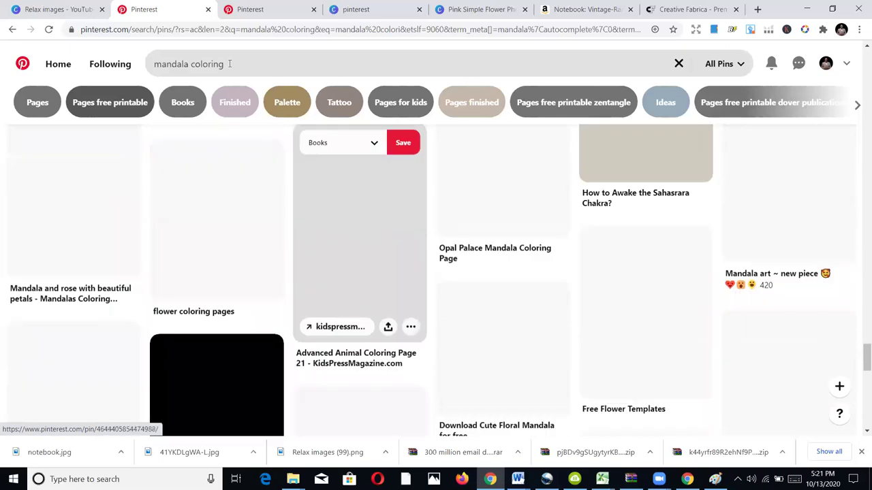
# Step: Narrow the Pinterest search to "amazon mandala coloring"
pyautogui.click(154, 63)
pyautogui.write('amazon')
pyautogui.press('Return')
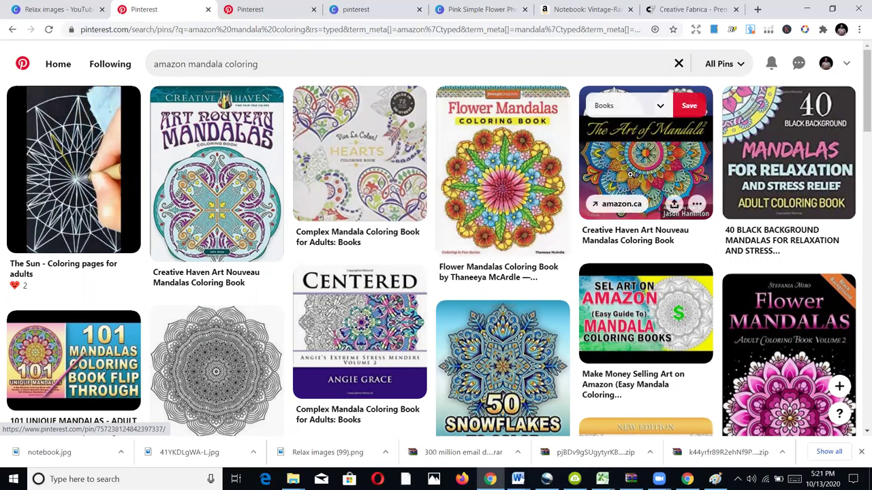
# Step: Look through the Amazon mandala results and open the "Coloring Book For Adults: 100 Mandalas" pin
pyautogui.scroll(-1, 630, 177)
pyautogui.scroll(1, 626, 139)
pyautogui.scroll(-3, 637, 177)
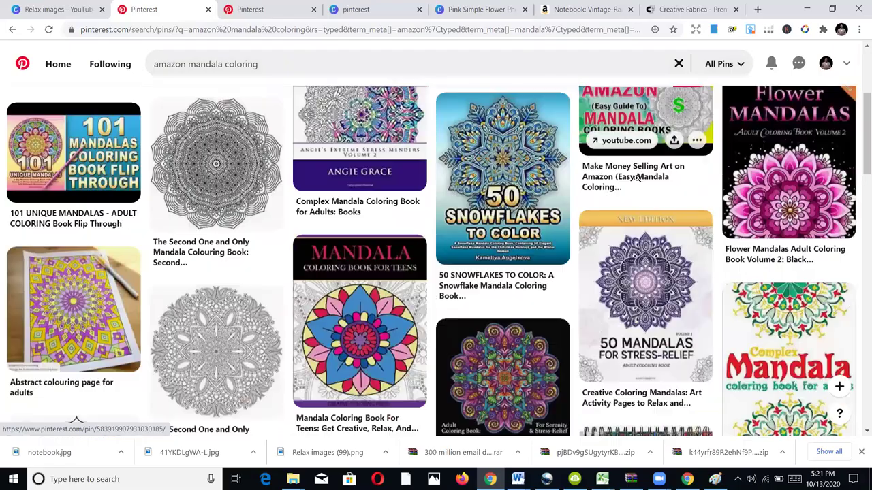
pyautogui.scroll(-10, 638, 177)
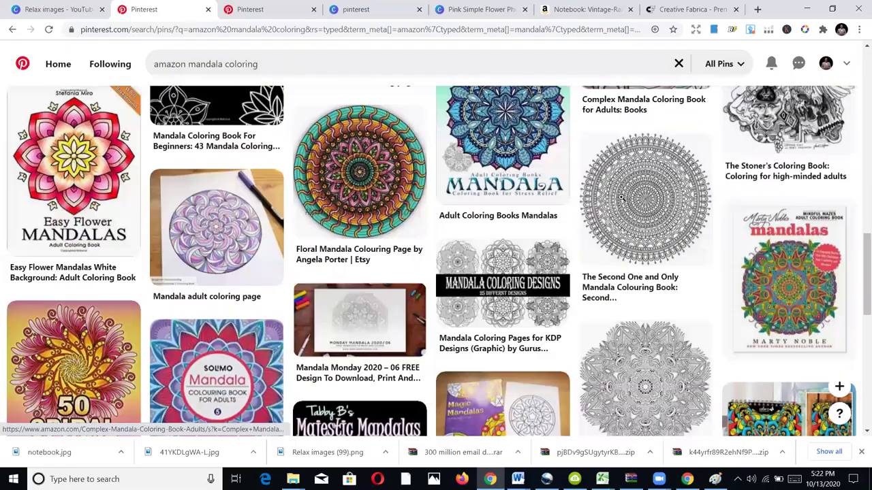
pyautogui.scroll(-3, 621, 198)
pyautogui.scroll(-5, 624, 203)
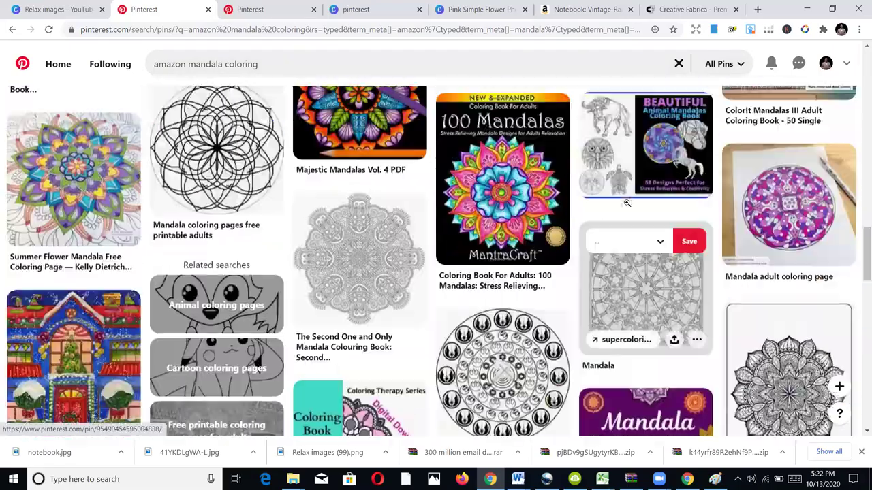
pyautogui.scroll(1, 506, 232)
pyautogui.click(505, 232)
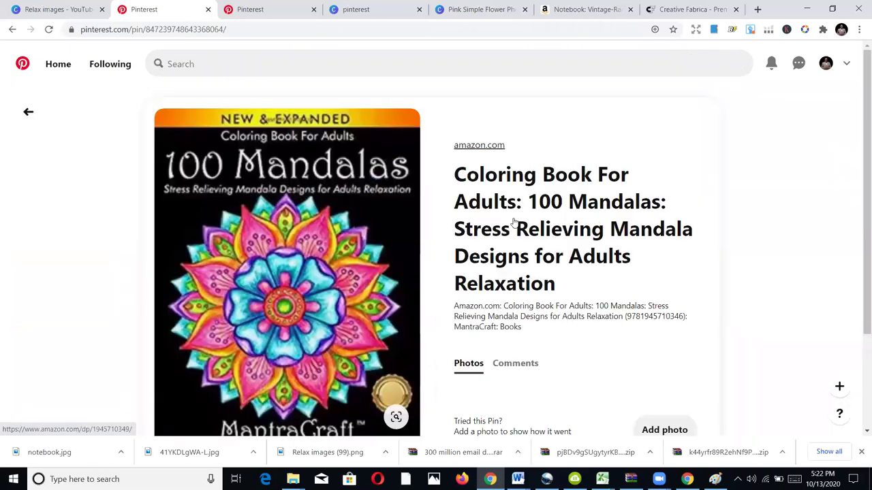
# Step: Review the 100 Mandalas pin and follow its image link to the book's Amazon listing
pyautogui.scroll(-2, 459, 206)
pyautogui.scroll(2, 307, 218)
pyautogui.scroll(-1, 304, 221)
pyautogui.click(304, 221)
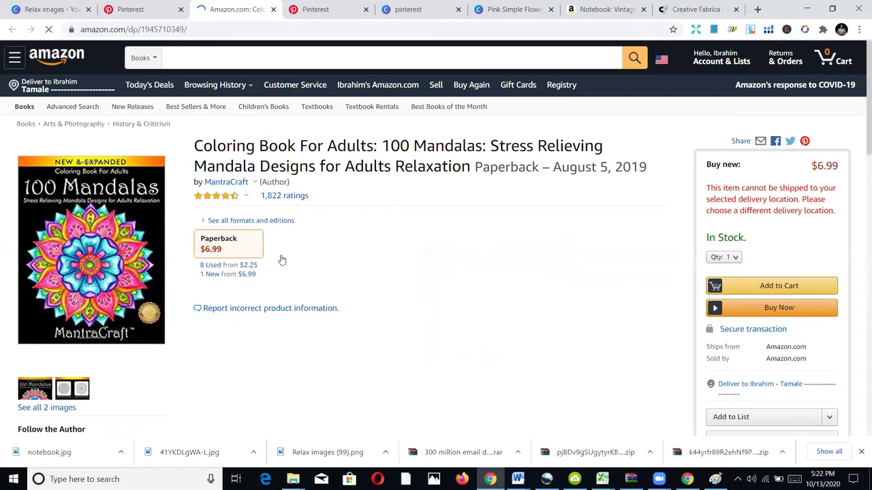
# Step: Examine the book's Amazon listing, including its sales rank chart and revenue calculator, and return to the Pinterest pin
pyautogui.scroll(-2, 278, 255)
pyautogui.scroll(-5, 237, 231)
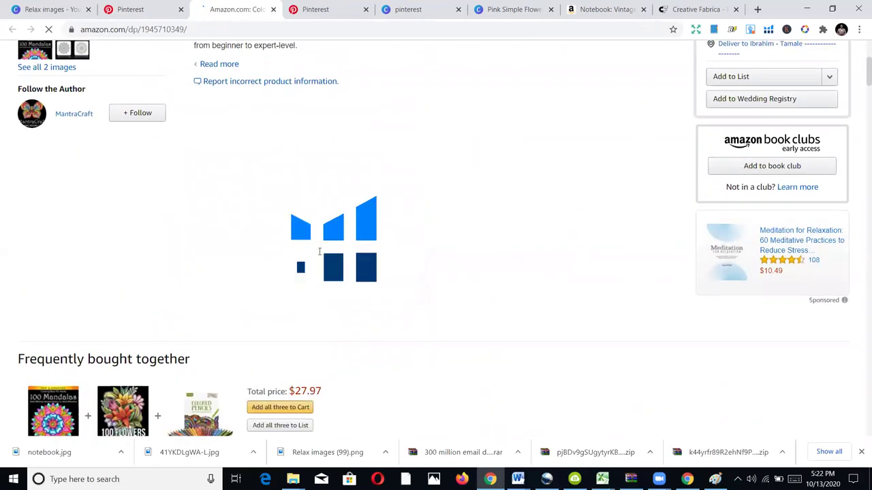
pyautogui.scroll(-3, 314, 264)
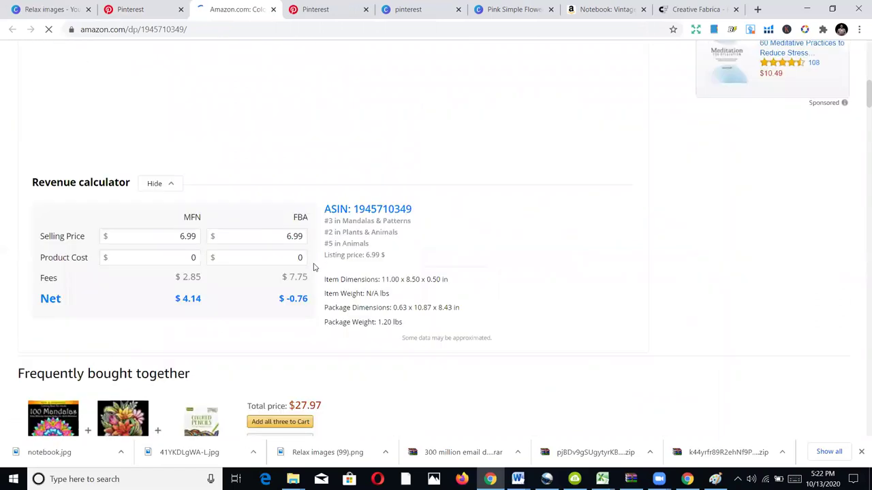
pyautogui.scroll(-4, 310, 271)
pyautogui.scroll(-1, 306, 271)
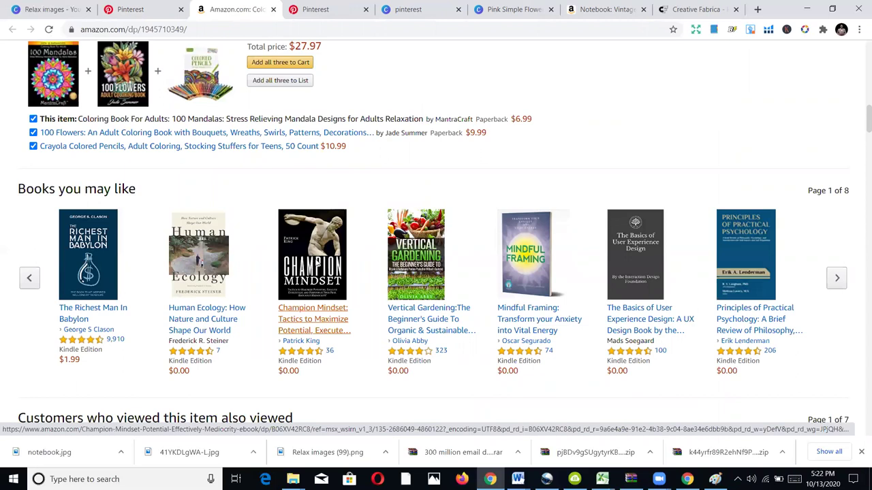
pyautogui.scroll(4, 316, 263)
pyautogui.scroll(3, 585, 277)
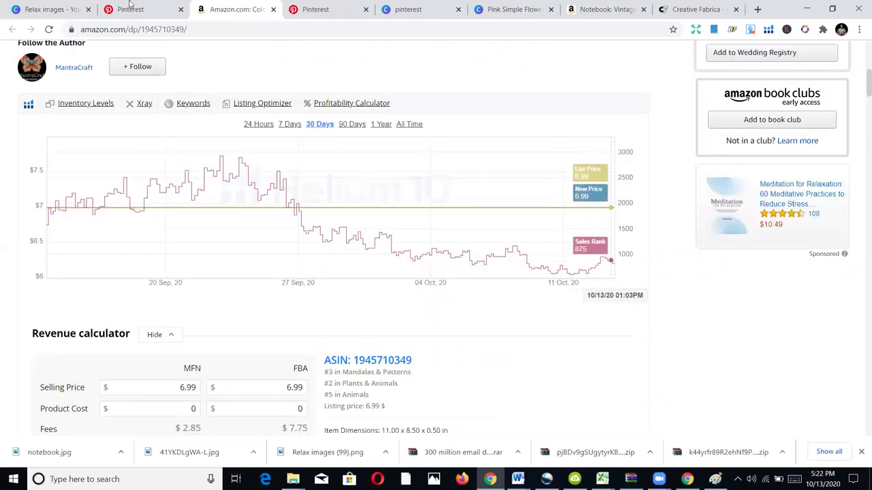
pyautogui.scroll(2, 199, 98)
pyautogui.hotkey('ctrl', 'shift', 'Tab')
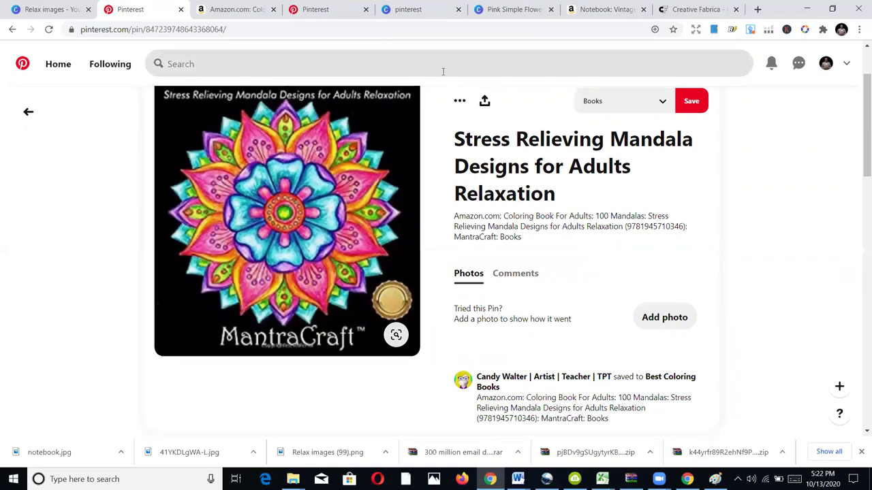
# Step: Switch to the Creative Fabrica home page and look through its popular fonts and graphics
pyautogui.click(671, 5)
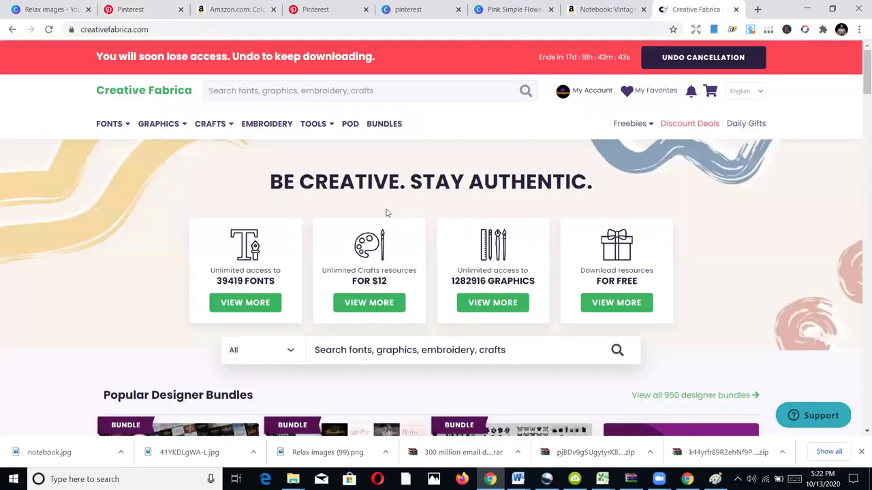
pyautogui.click(136, 95)
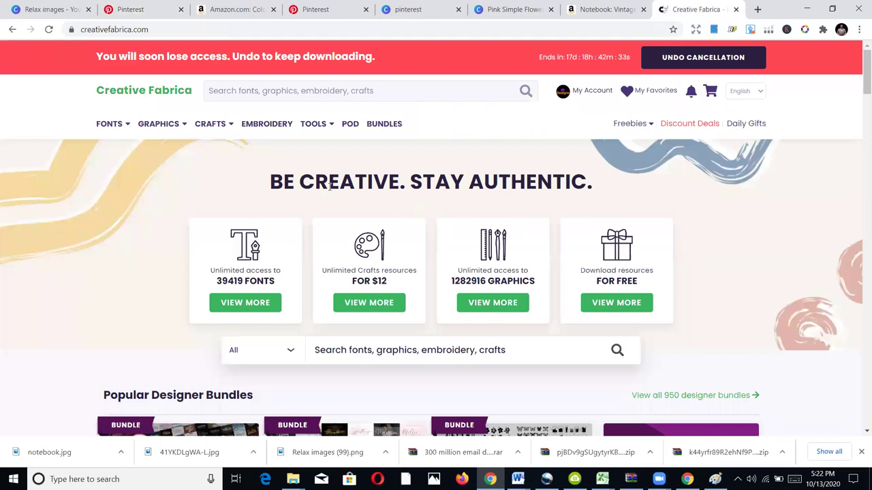
pyautogui.scroll(-7, 545, 210)
pyautogui.scroll(-12, 543, 219)
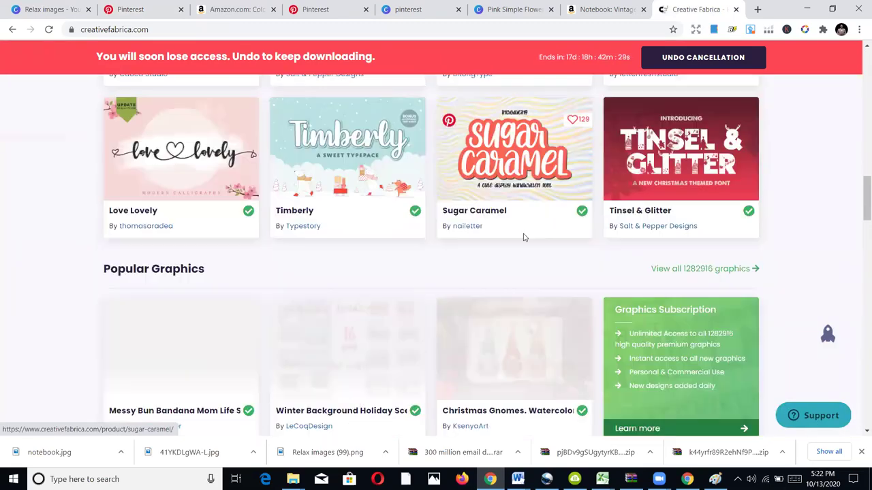
pyautogui.scroll(-3, 519, 235)
pyautogui.scroll(7, 518, 236)
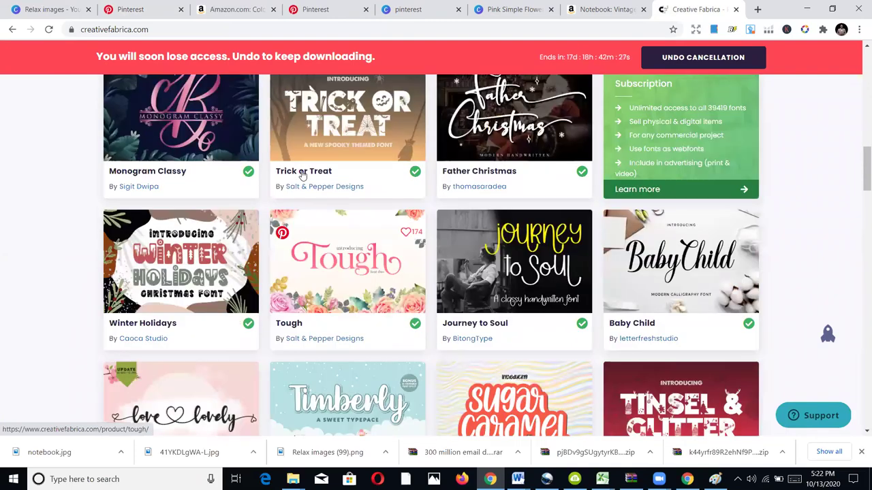